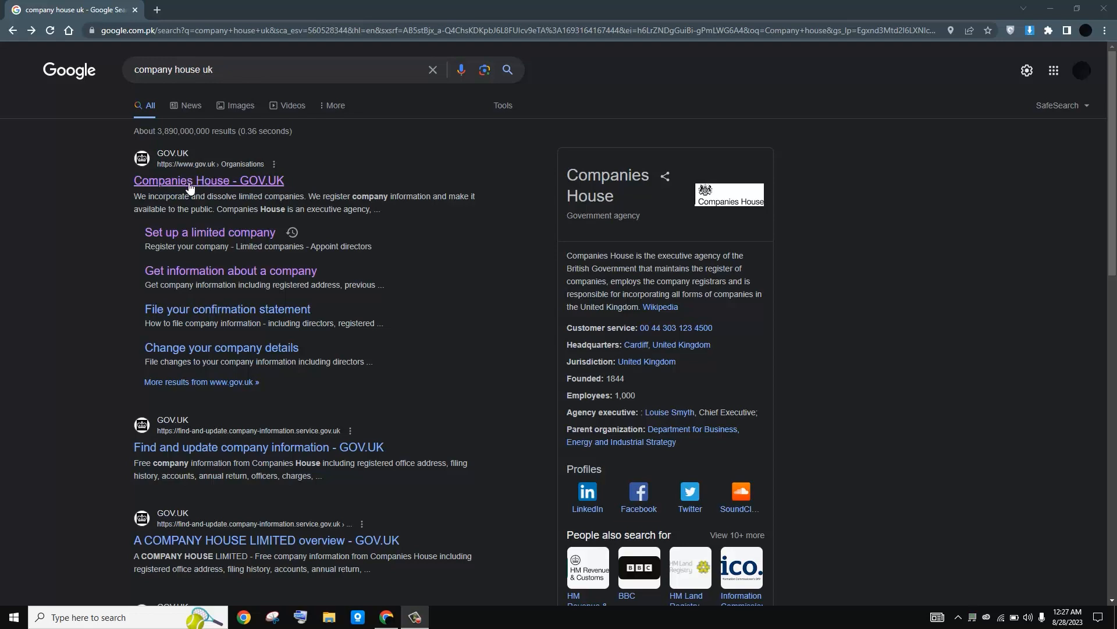
Step: Open the 'Companies House - GOV.UK' result from the 'company house uk' search
click(188, 182)
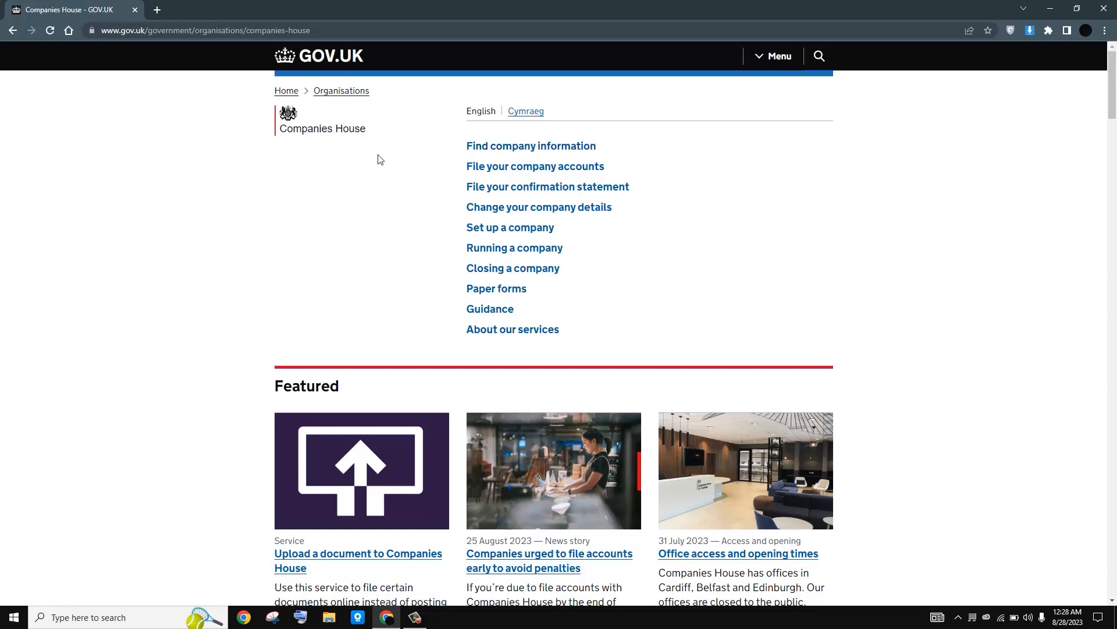
Step: Go through 'Set up a company' and step 7 to the 'Register your company with Companies House' page
click(505, 230)
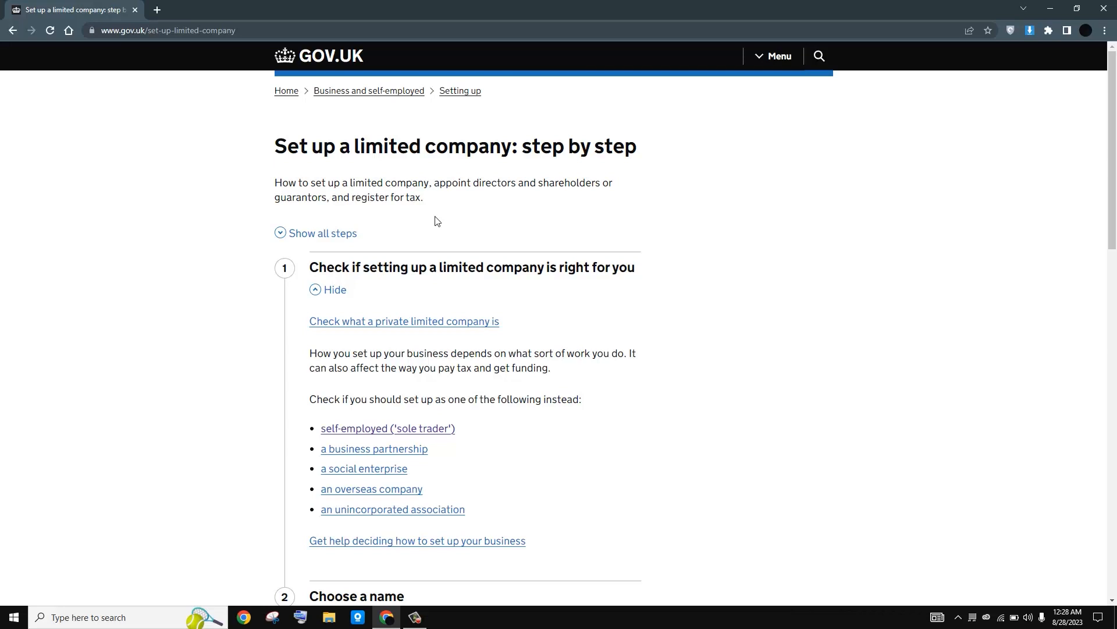
scroll(438, 221, down, 12)
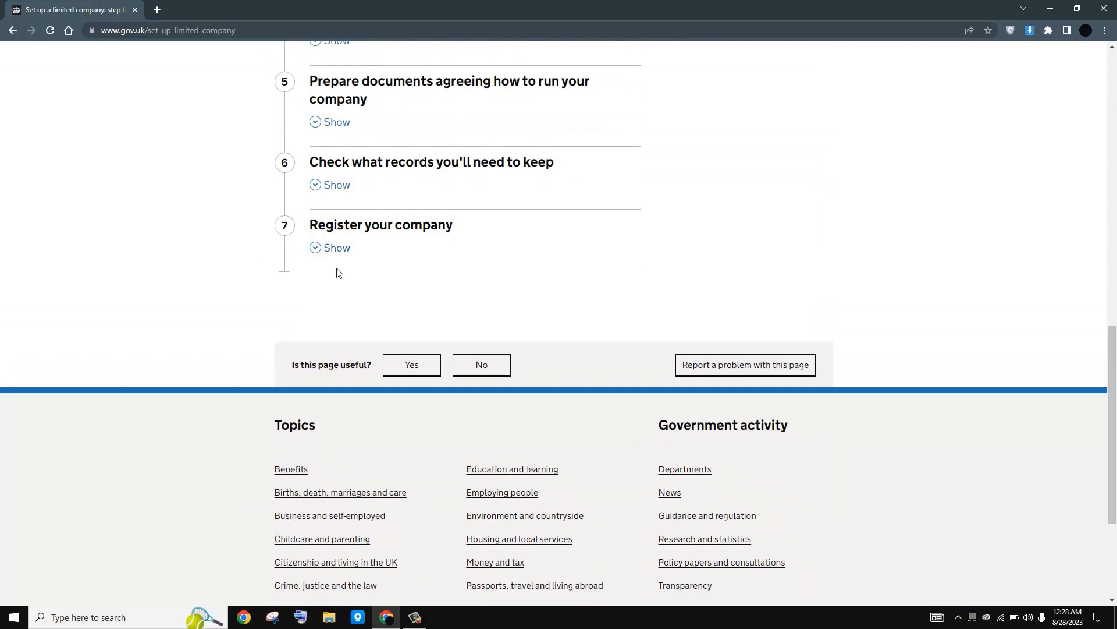
scroll(339, 273, up, 2)
scroll(337, 265, down, 1)
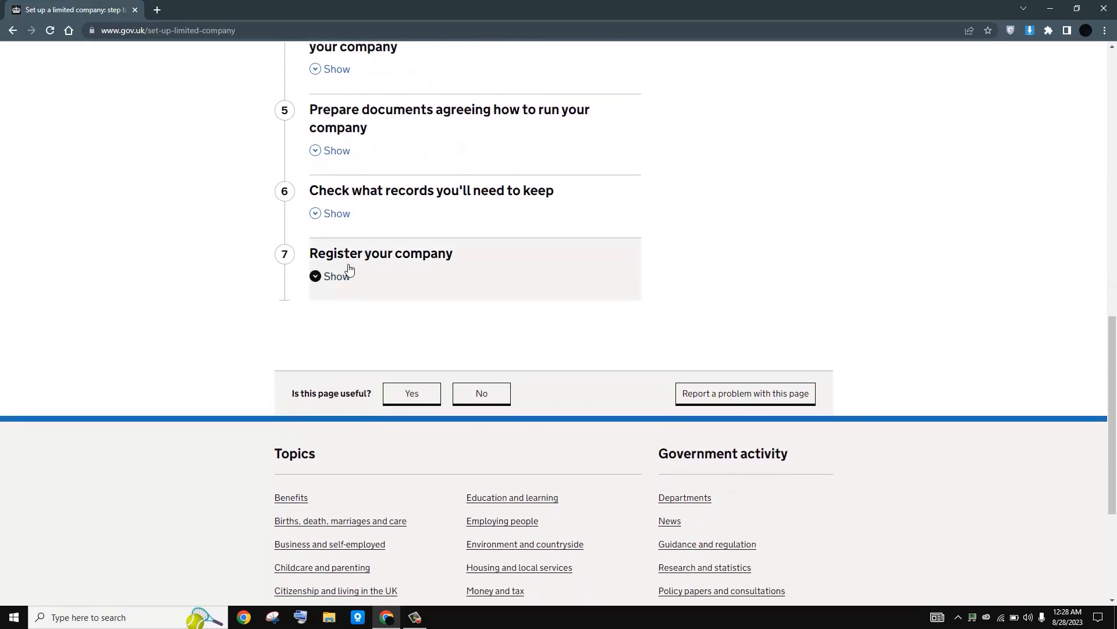
click(349, 272)
scroll(361, 396, down, 2)
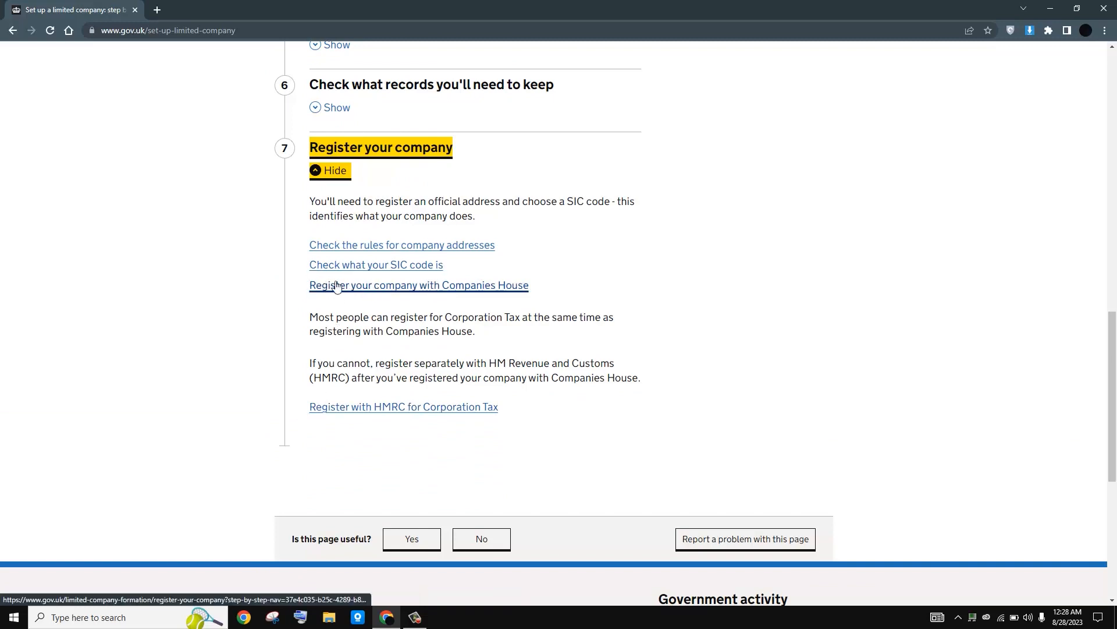
click(391, 286)
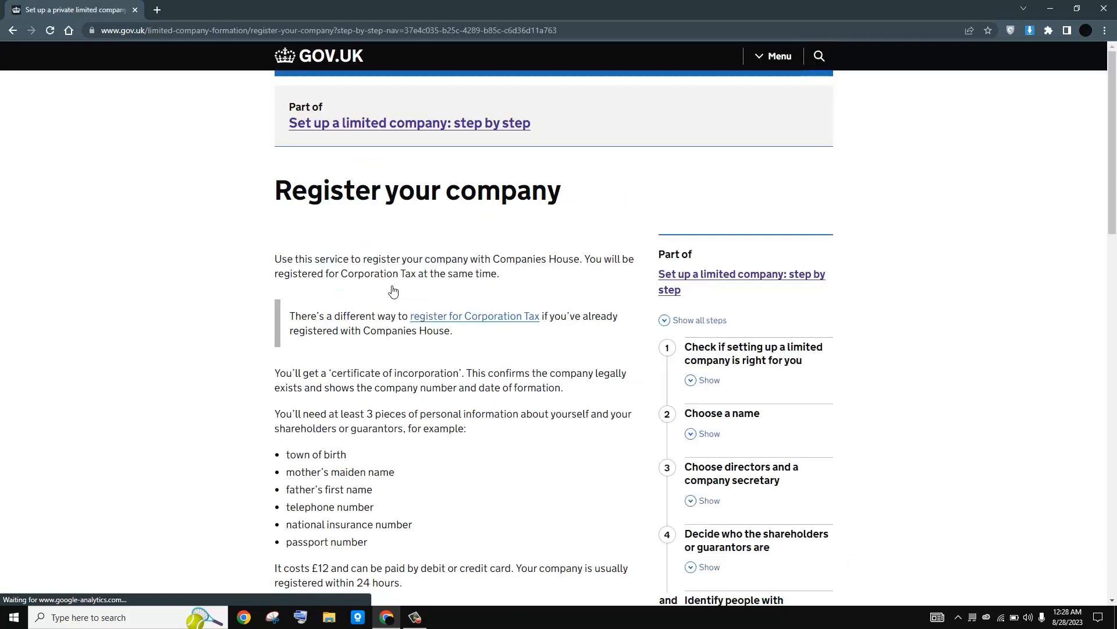
scroll(355, 279, down, 3)
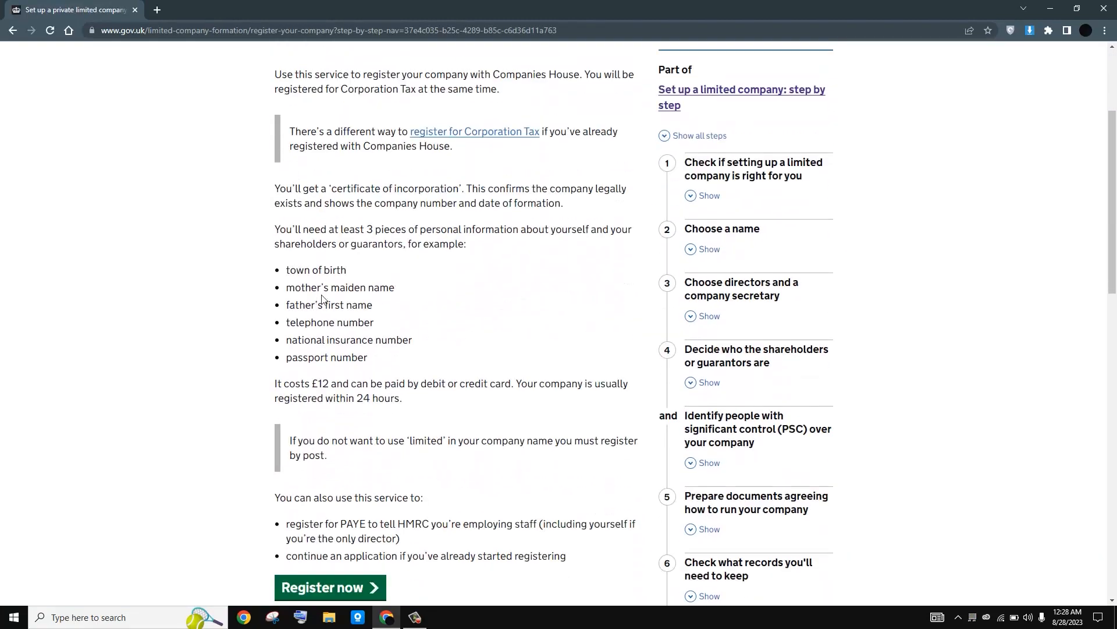
drag(312, 384, 341, 392)
drag(292, 272, 369, 272)
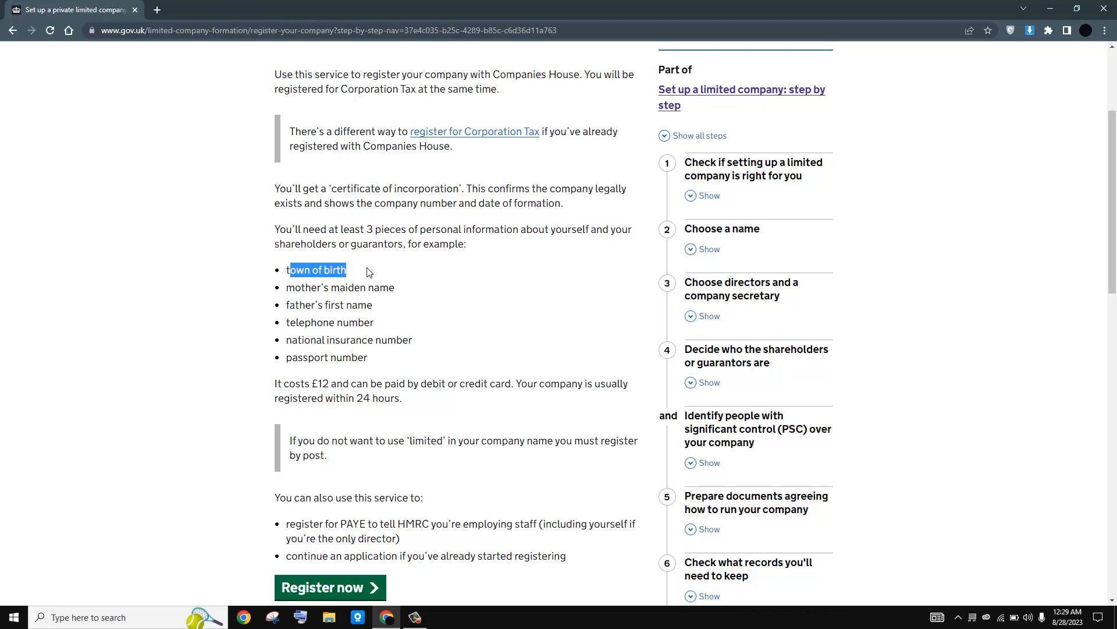
drag(295, 287, 398, 294)
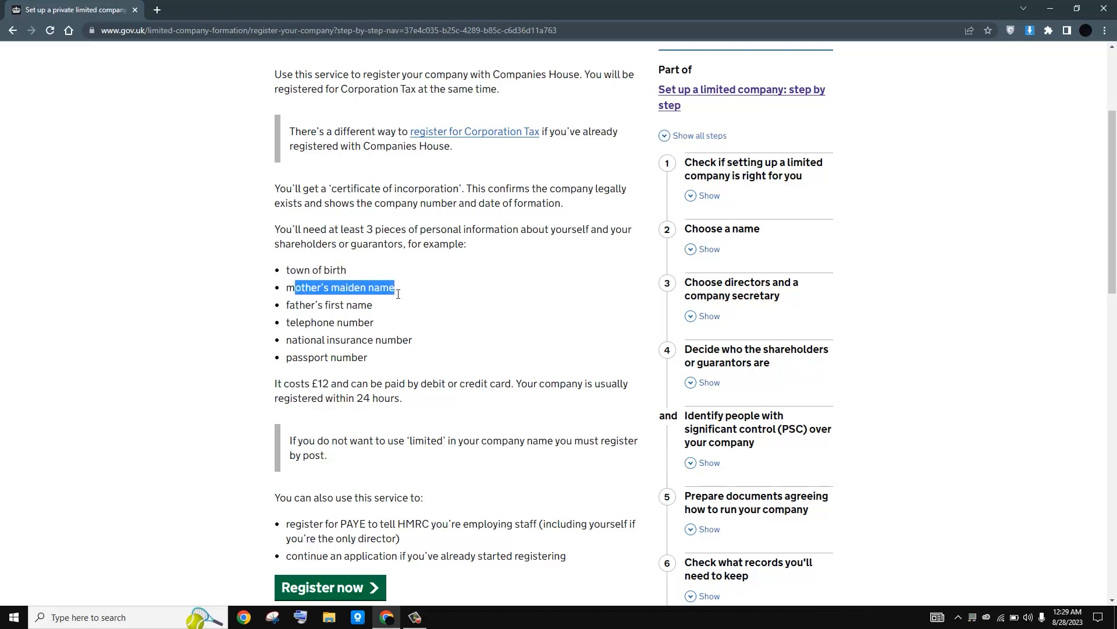
drag(305, 305, 366, 305)
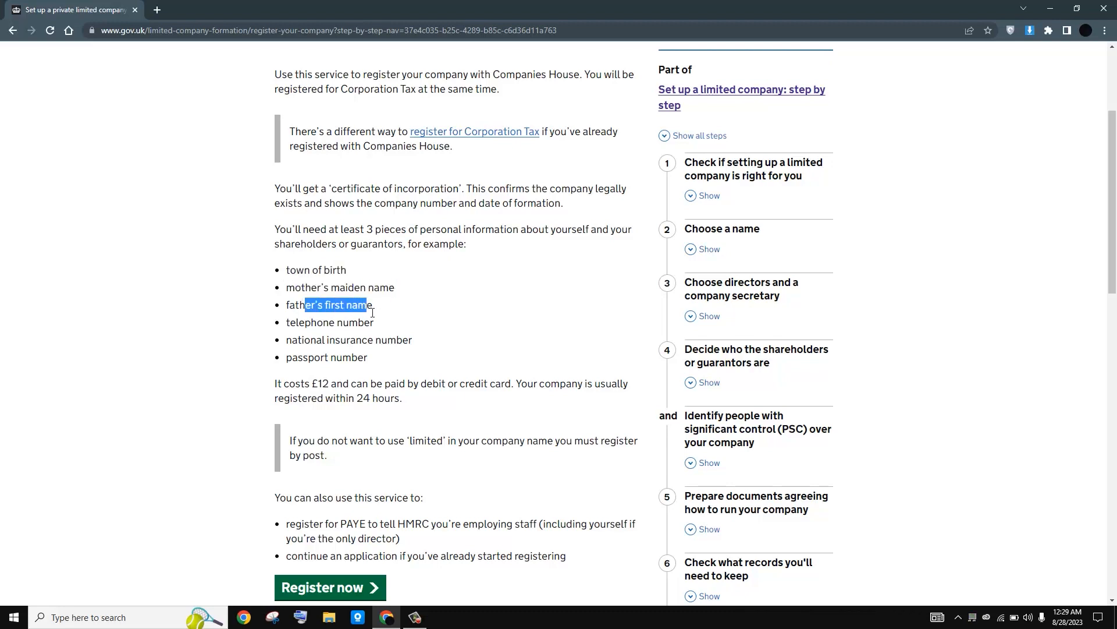
drag(305, 323, 417, 340)
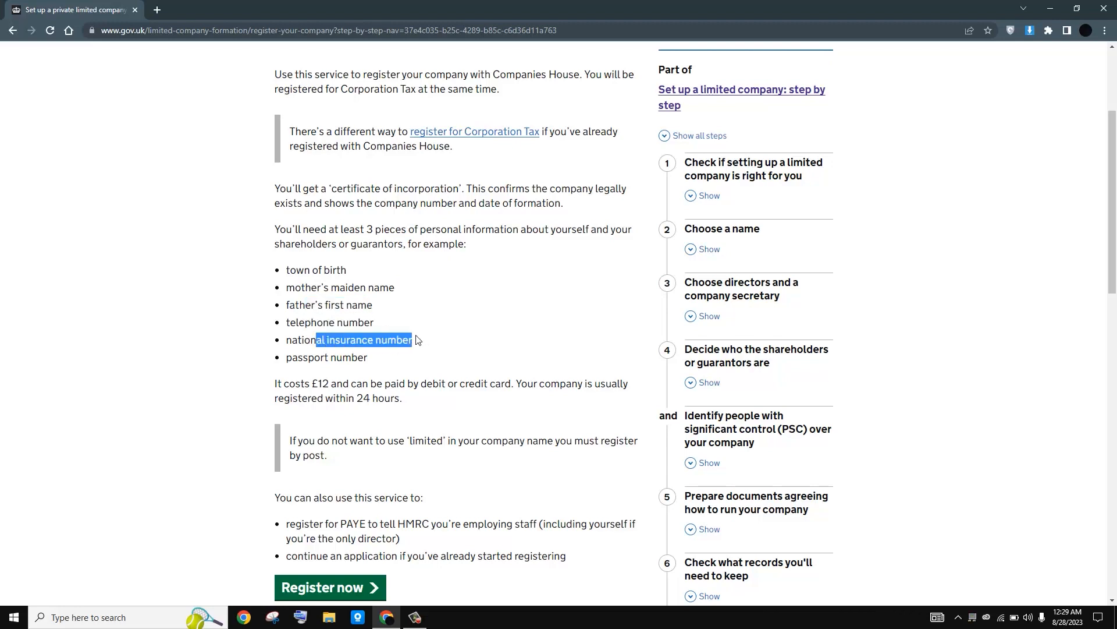
drag(292, 357, 375, 364)
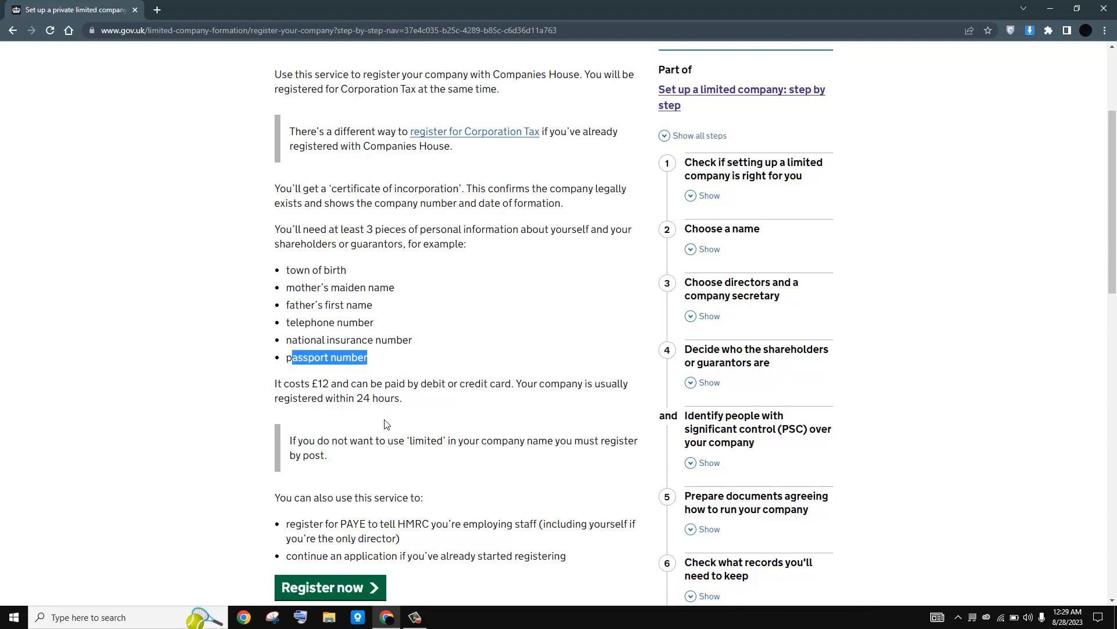
scroll(362, 521, down, 8)
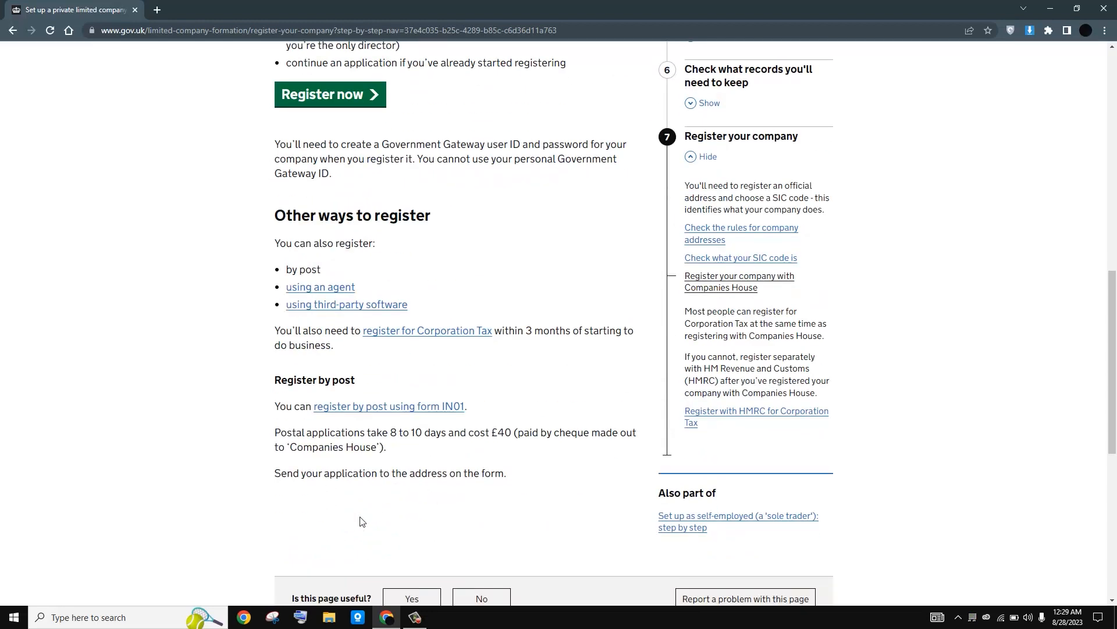
scroll(355, 524, down, 1)
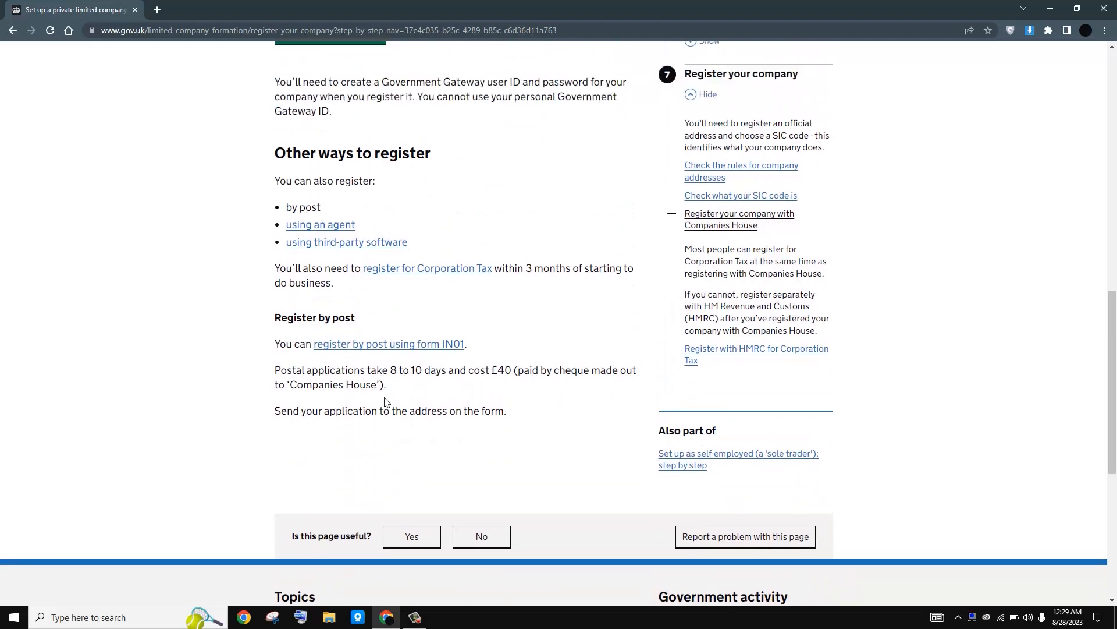
scroll(384, 402, up, 3)
Step: Start a new online registration, answering Yes to a new application, and accept additional cookies
click(317, 231)
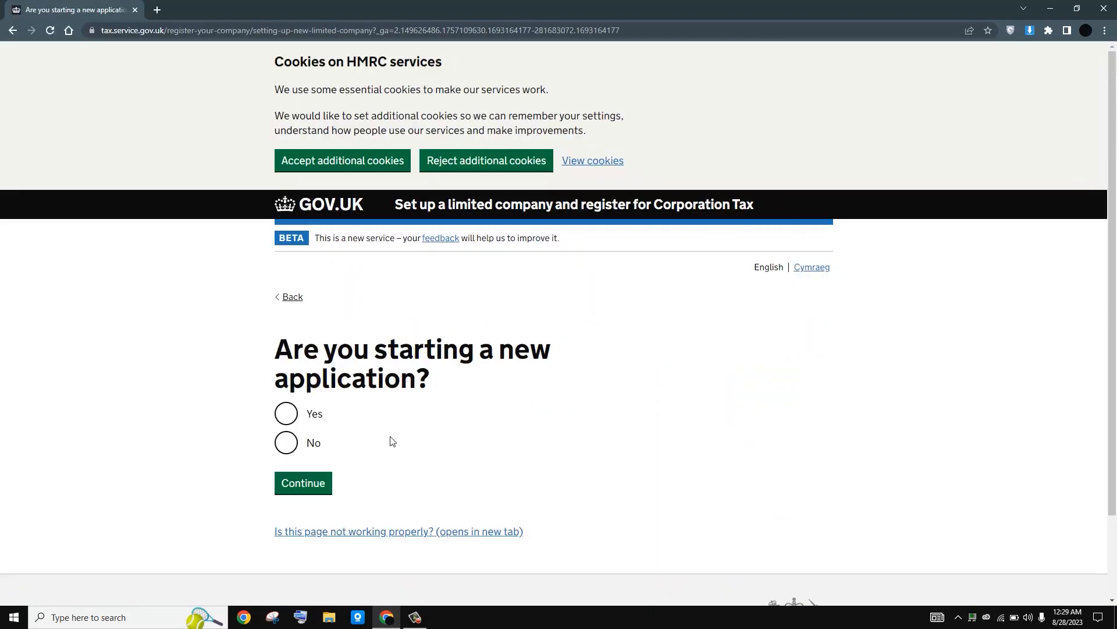
scroll(390, 440, down, 1)
scroll(389, 440, down, 1)
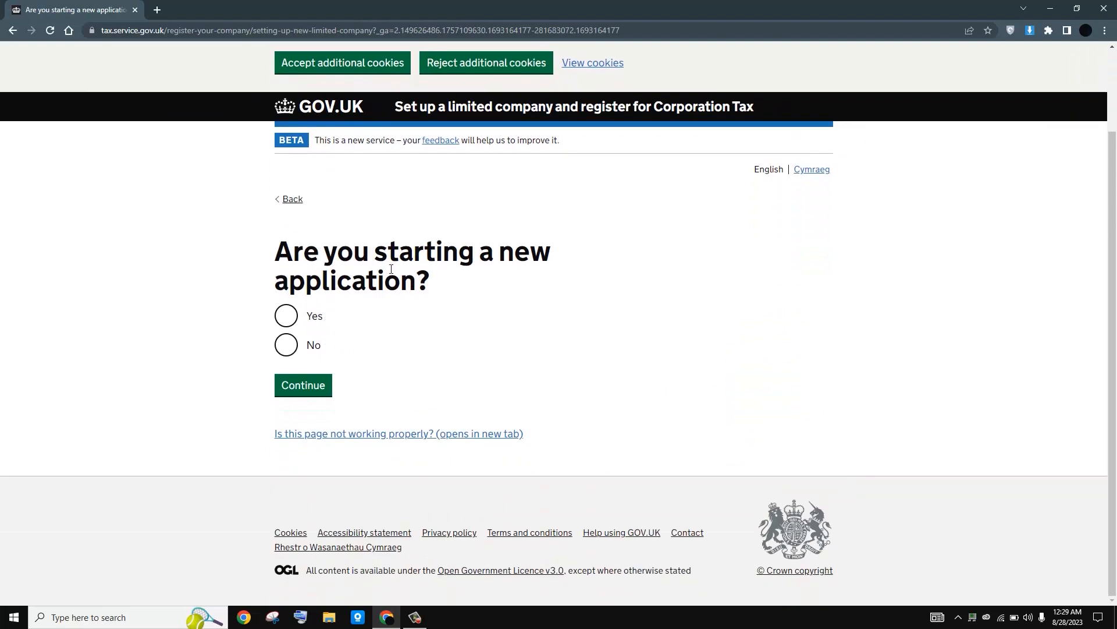
click(284, 323)
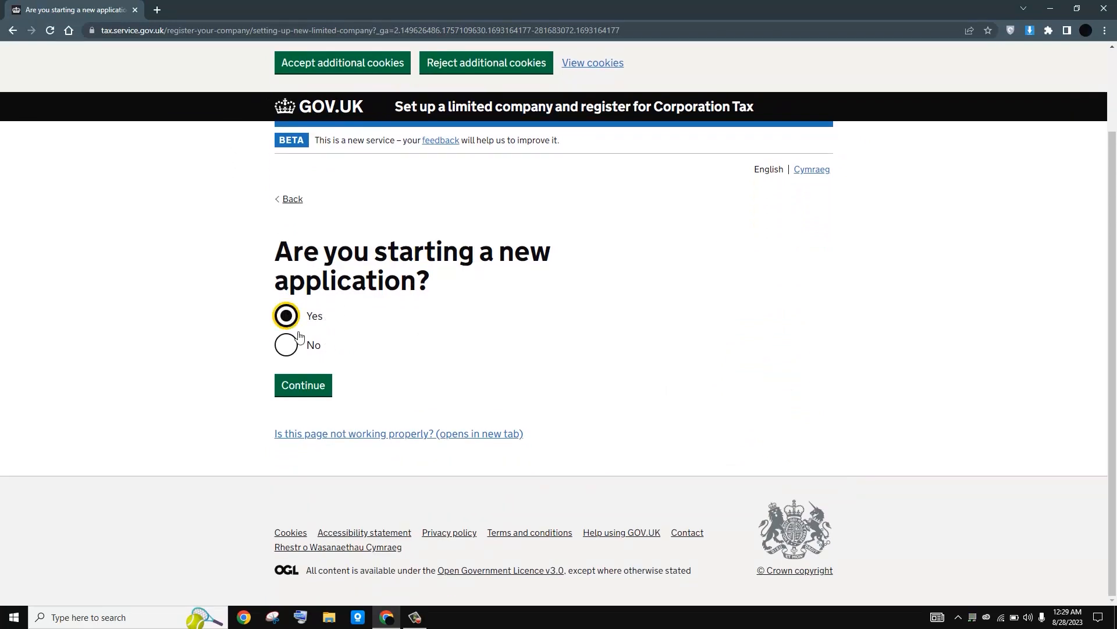
click(302, 386)
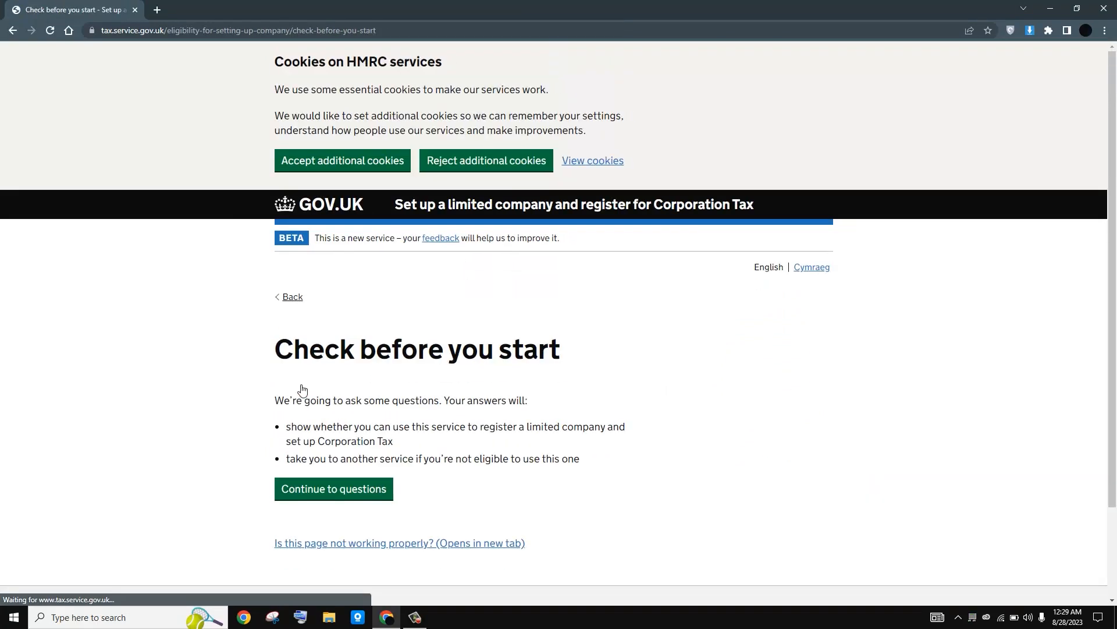
scroll(343, 279, down, 2)
scroll(360, 168, up, 2)
click(350, 158)
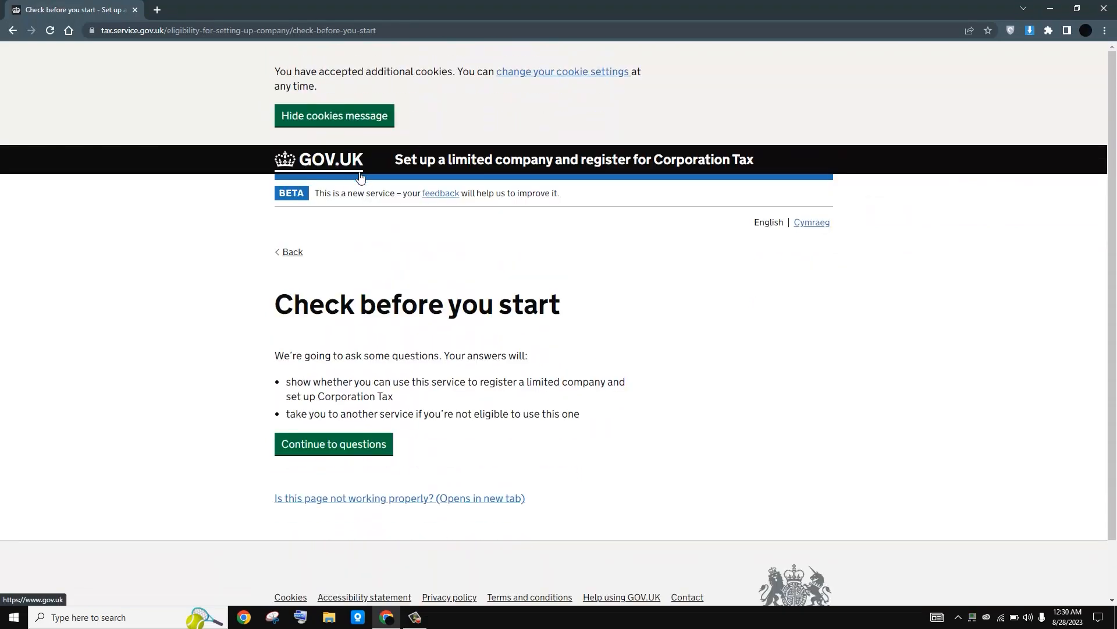
click(326, 115)
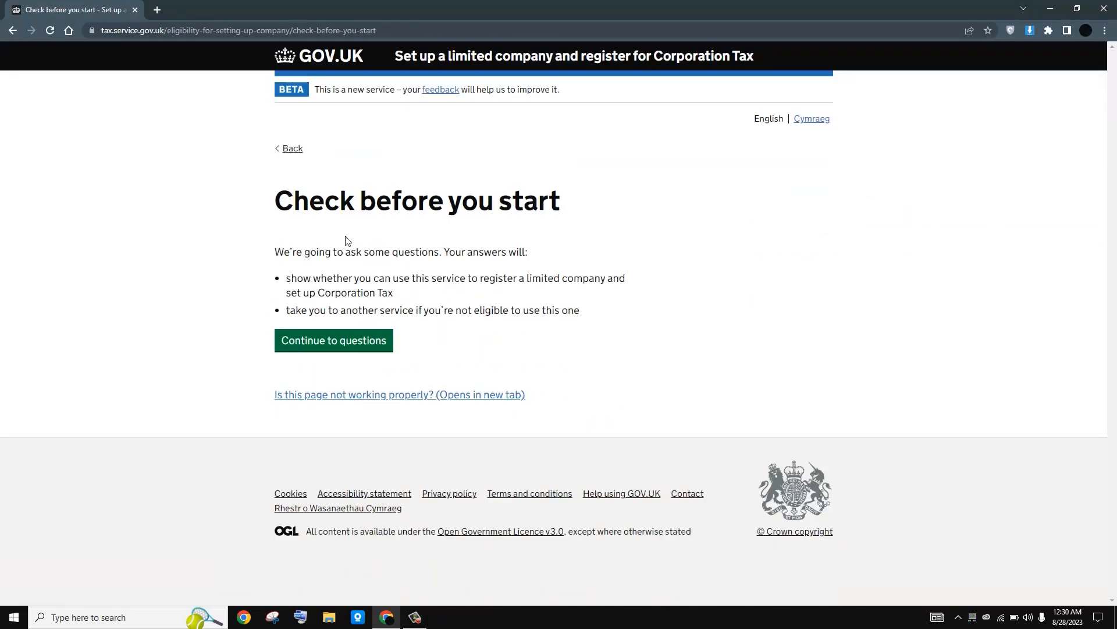
Step: Answer the eligibility questions: Yes to card or PayPal payment, No to secure register directors
click(330, 343)
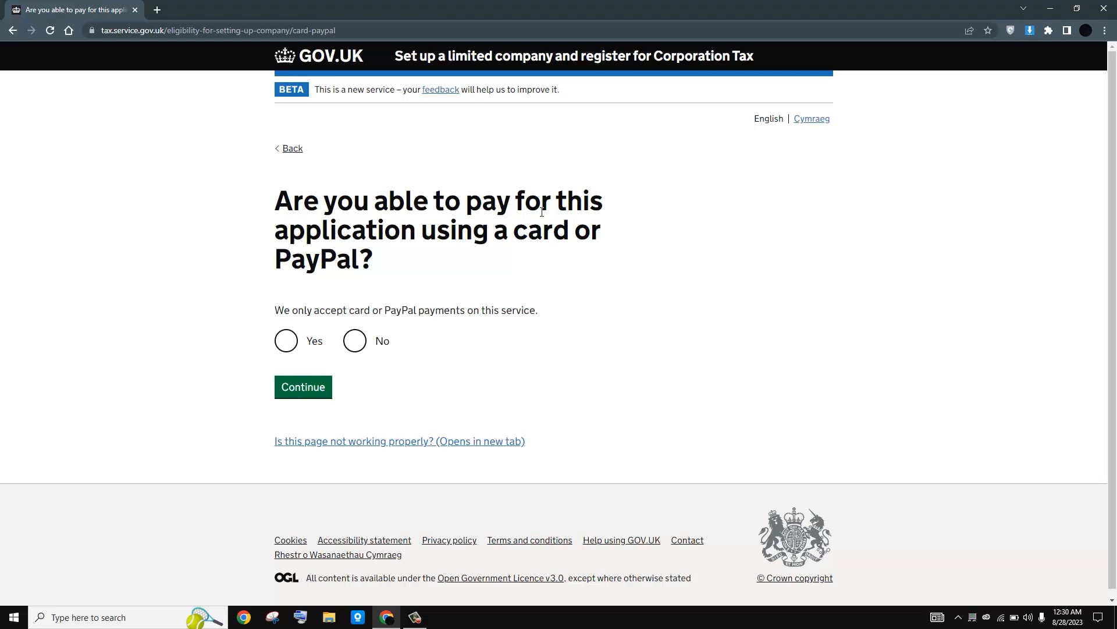
drag(528, 231, 573, 232)
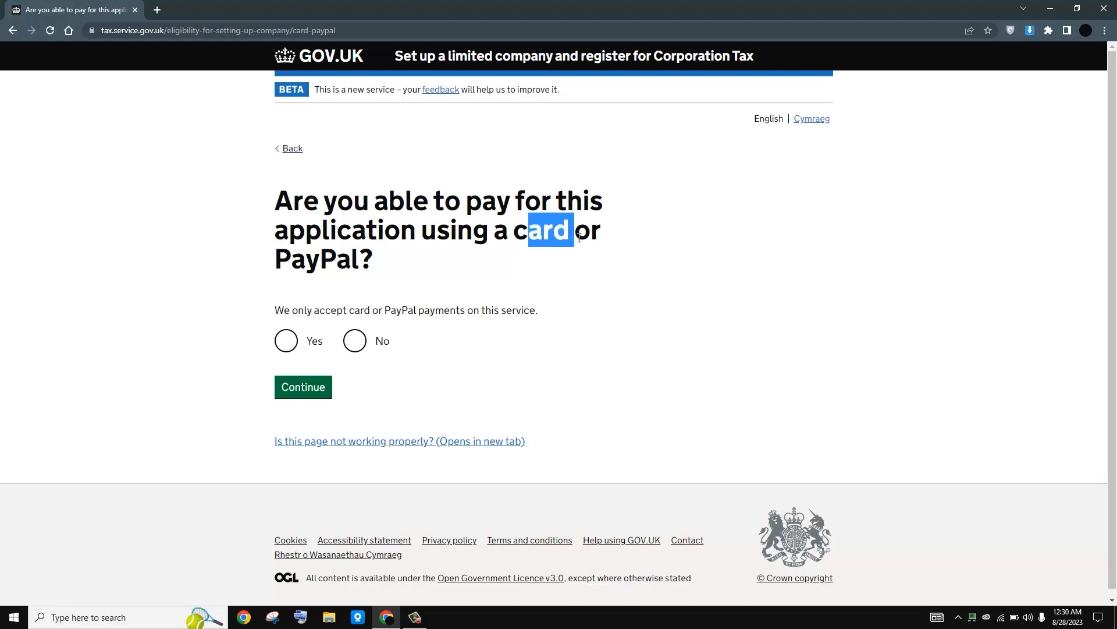
drag(272, 264, 375, 264)
click(375, 267)
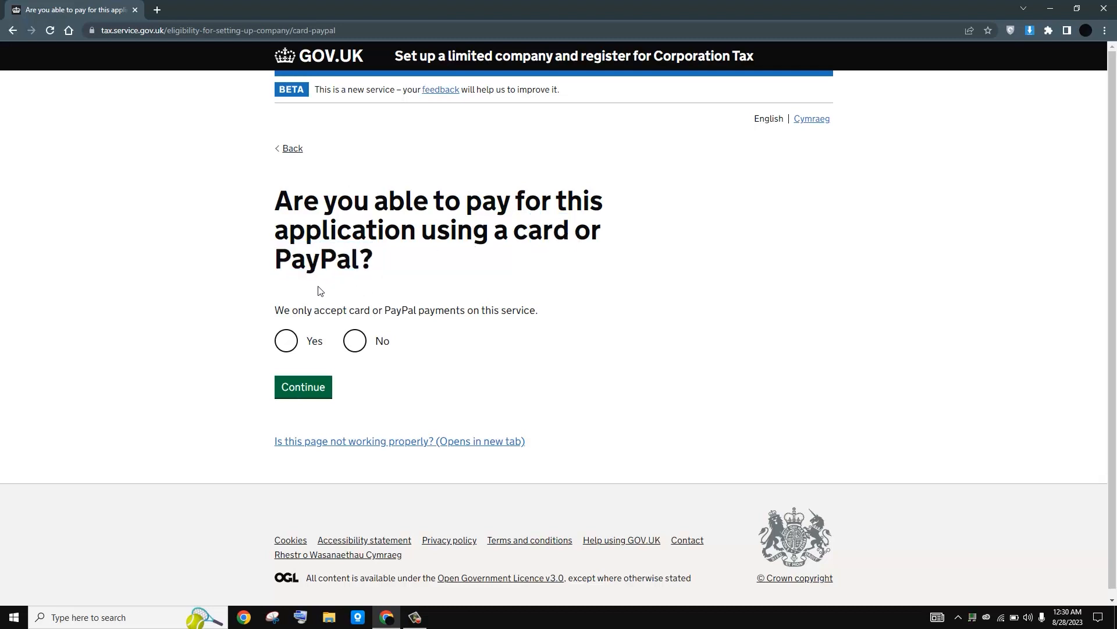
click(291, 343)
click(301, 390)
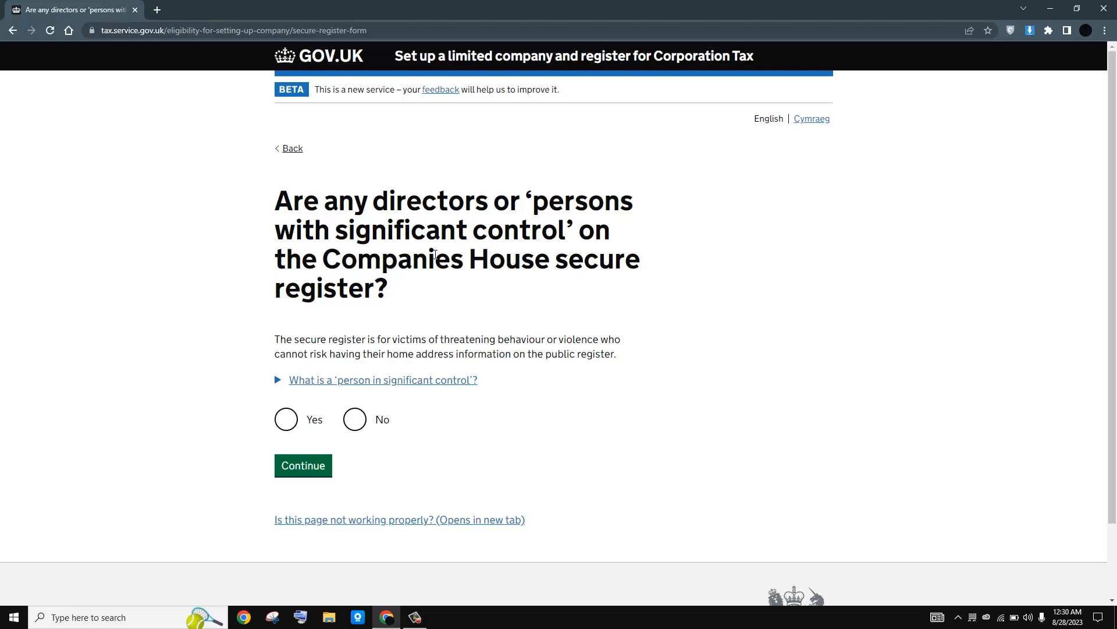
click(357, 420)
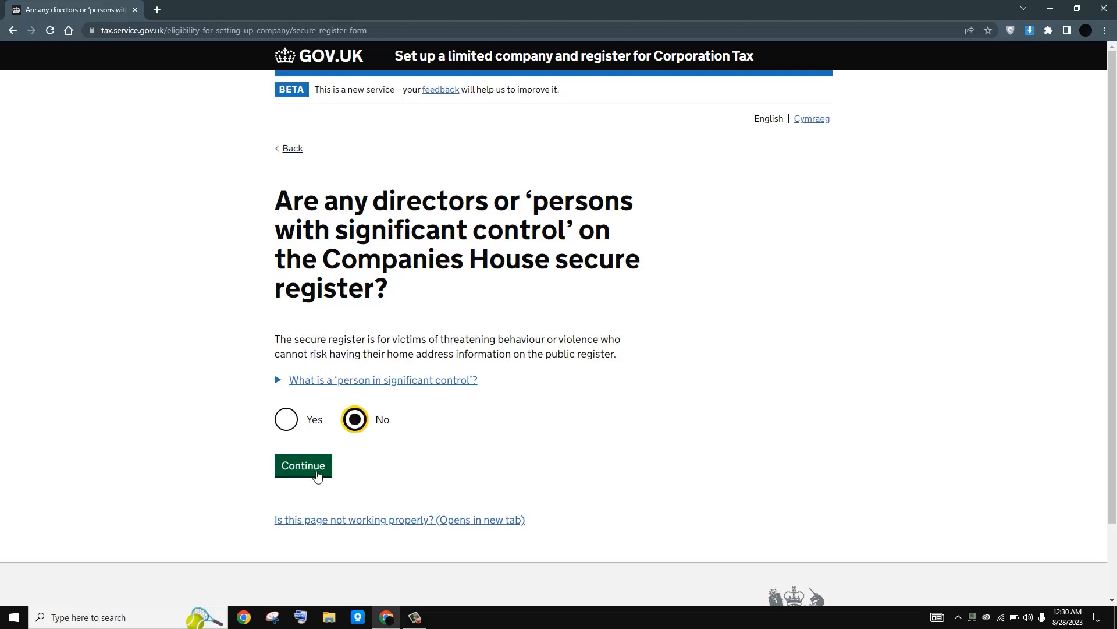
click(305, 471)
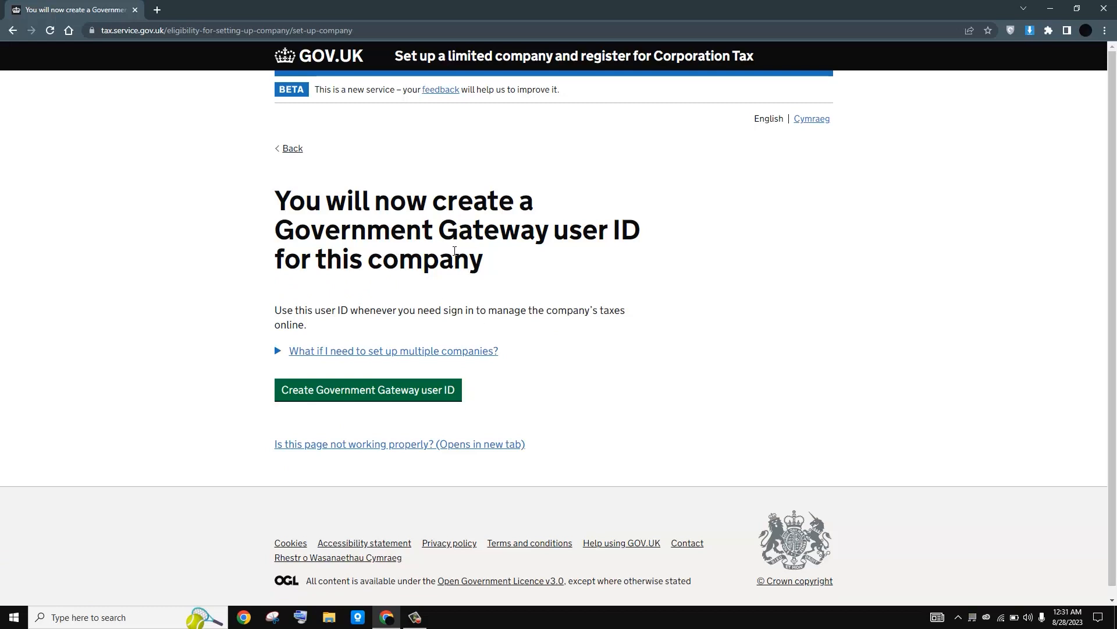
Step: Enter the email address for the new Government Gateway user ID and confirm it with the emailed code
click(376, 391)
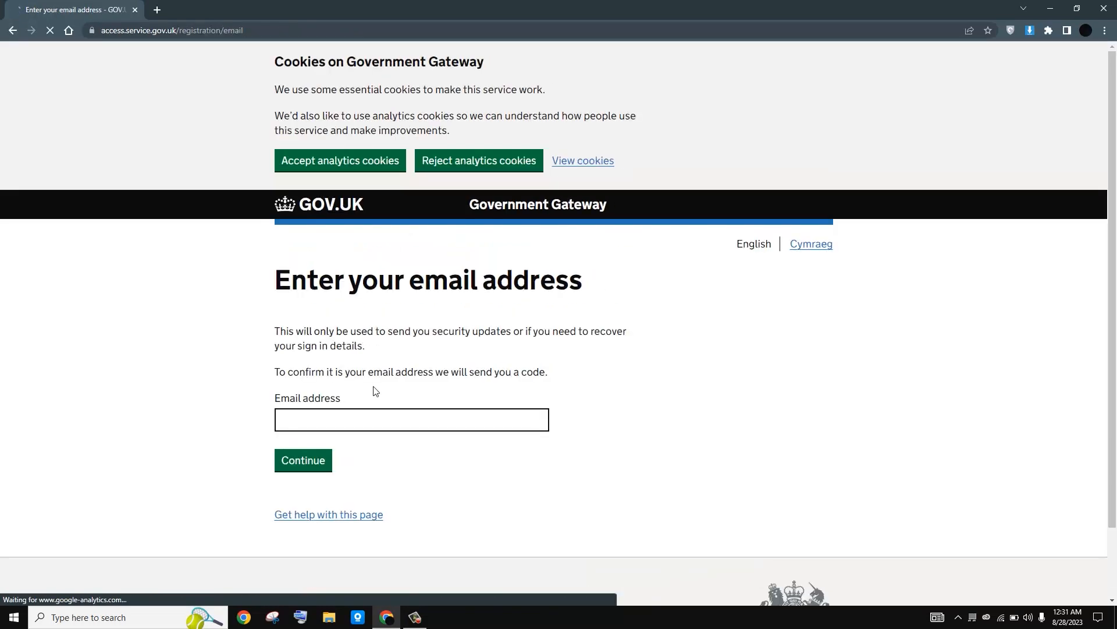
text(*********)
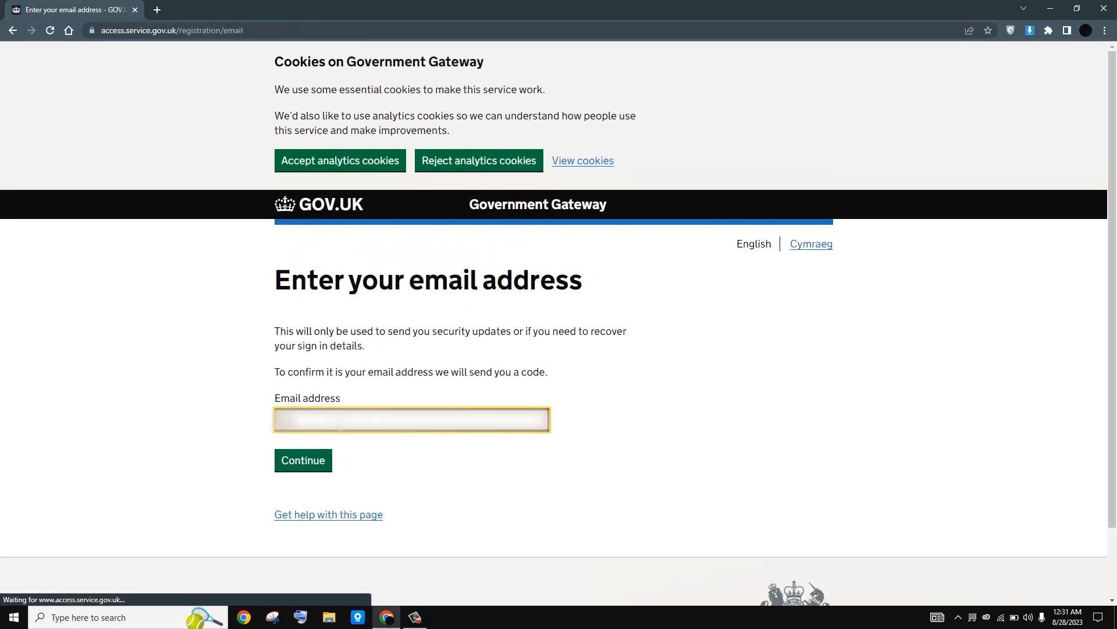
text(******)
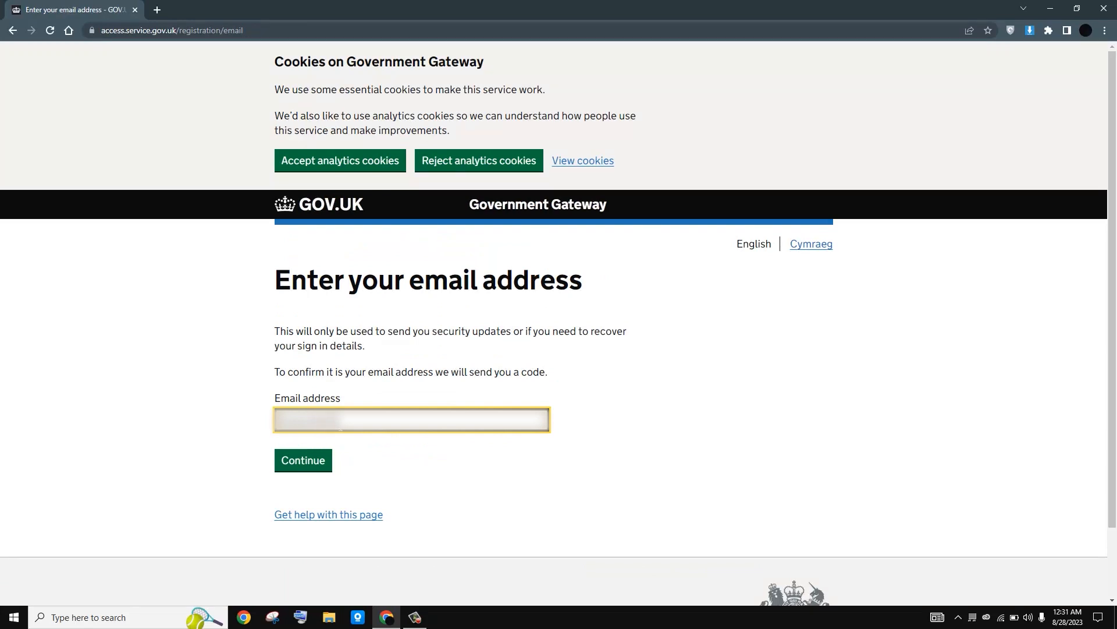
text(**********)
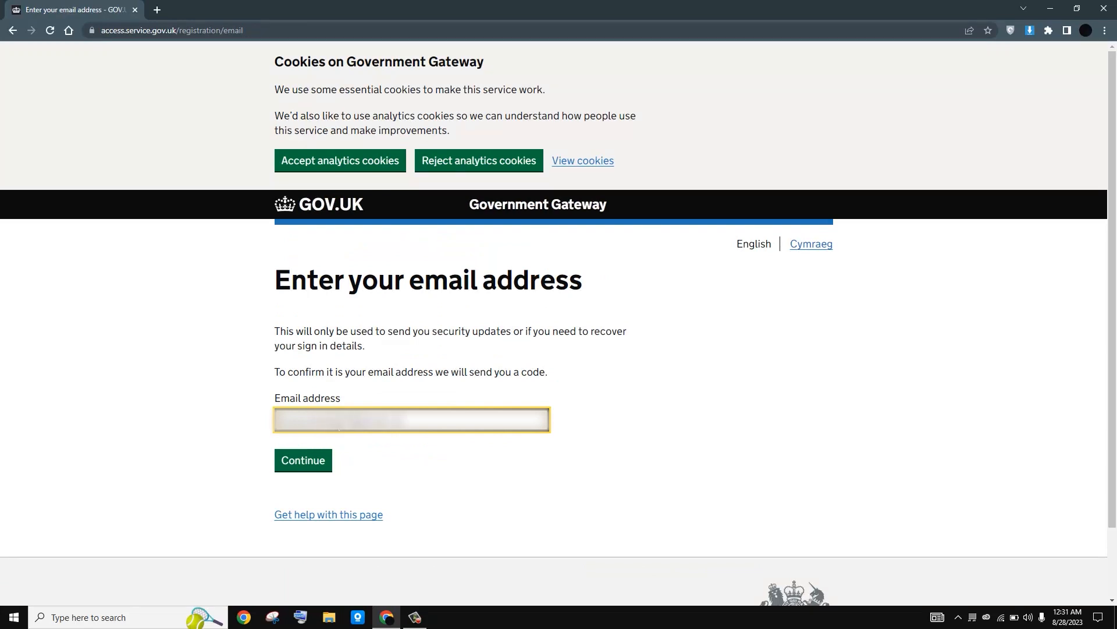
click(298, 459)
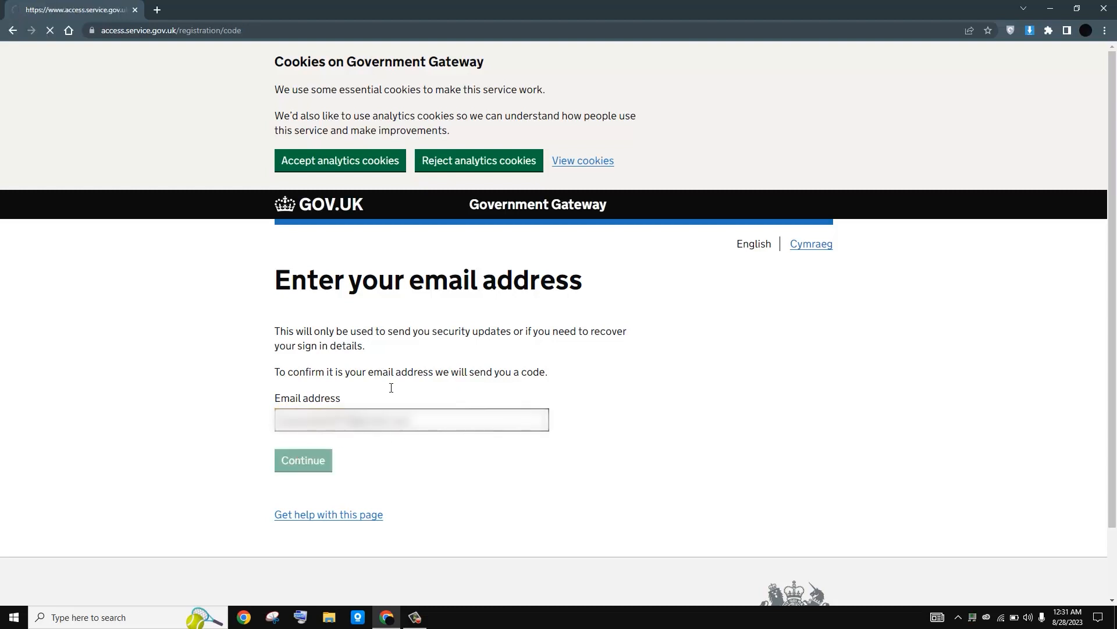
scroll(390, 411, down, 1)
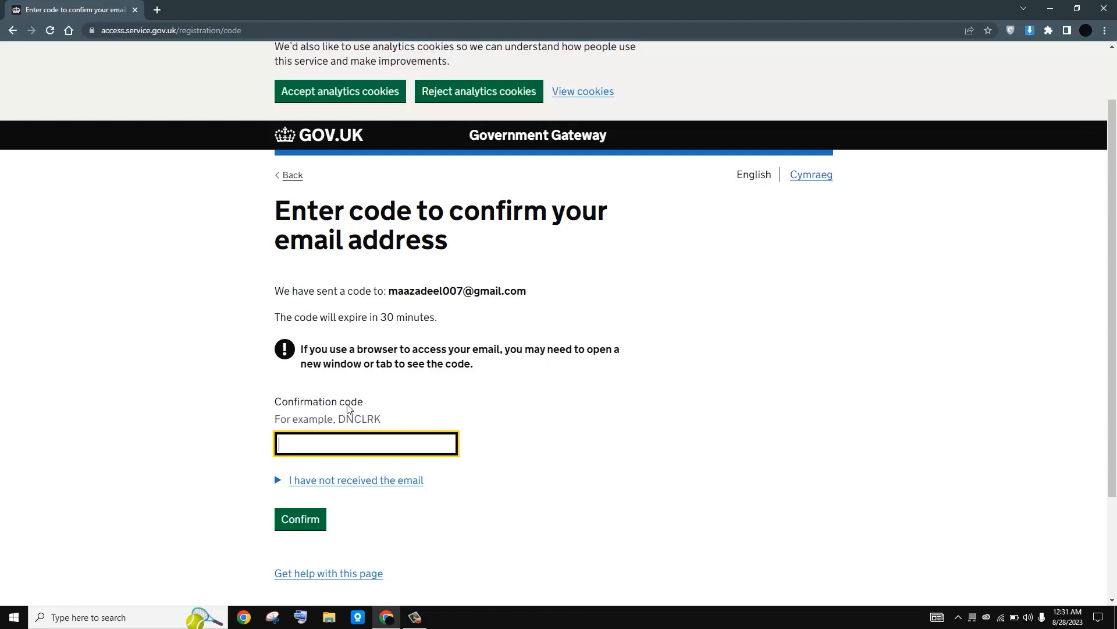
click(307, 516)
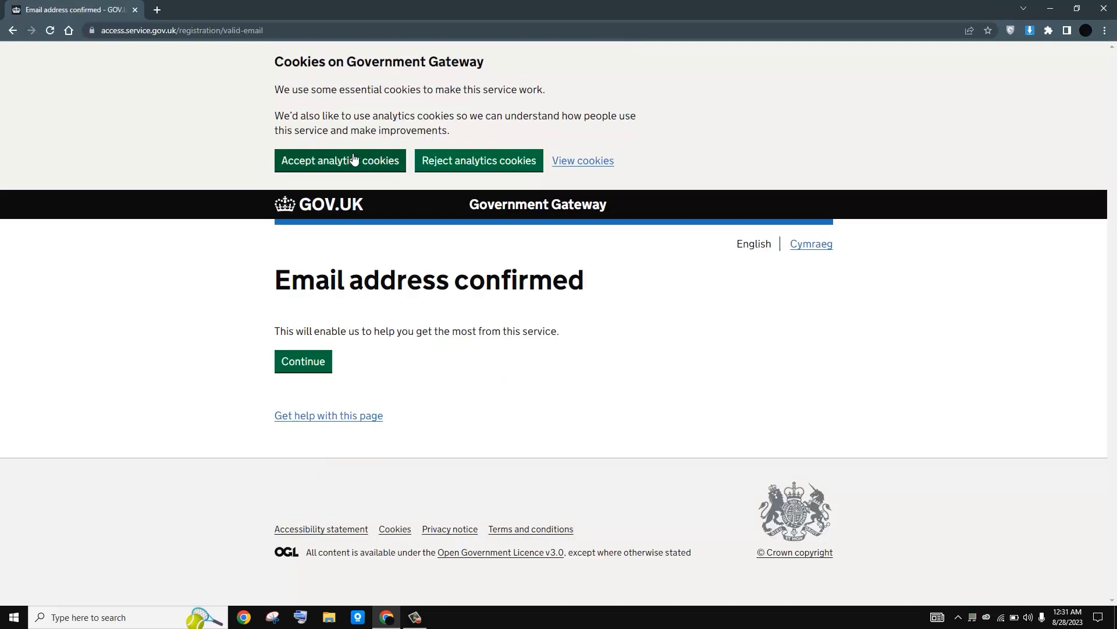
Step: Accept analytics cookies and submit the account holder's full name
click(338, 162)
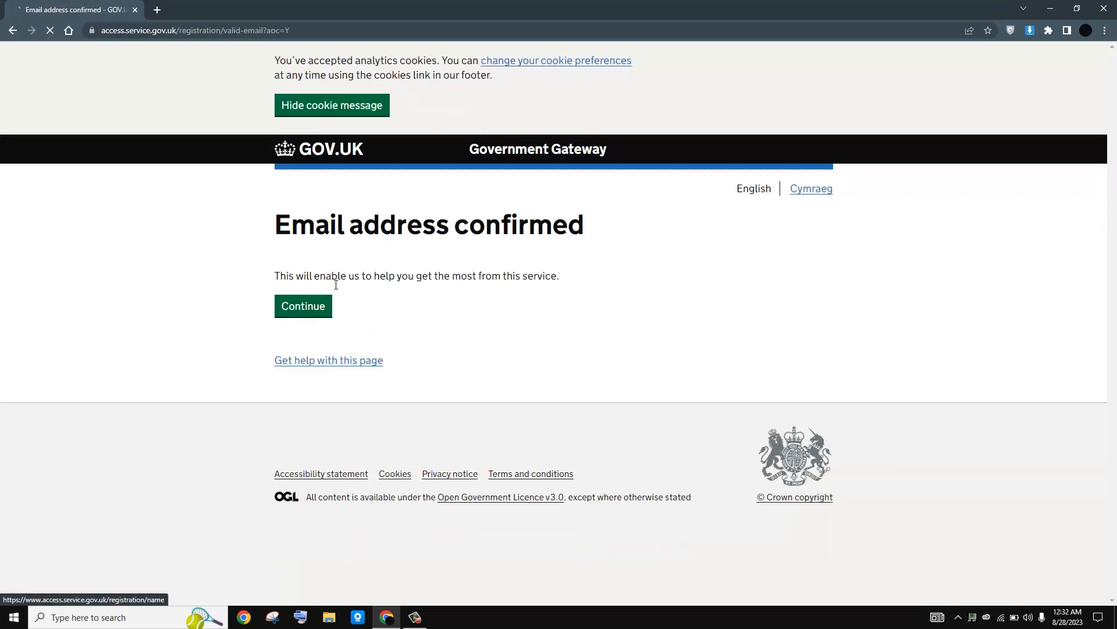
click(299, 311)
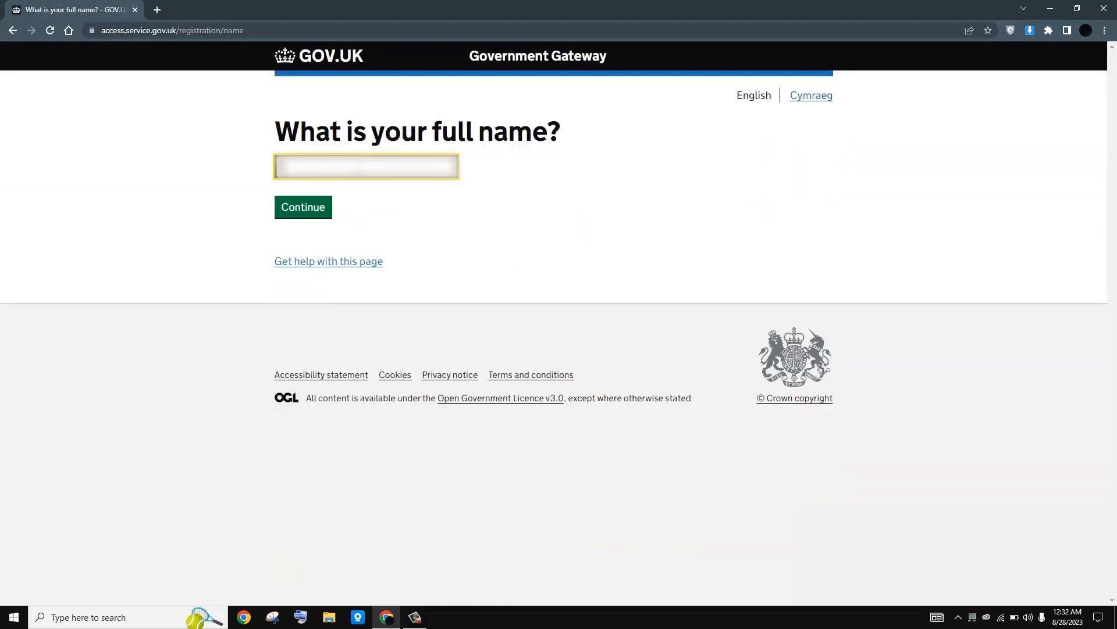
text(.........)
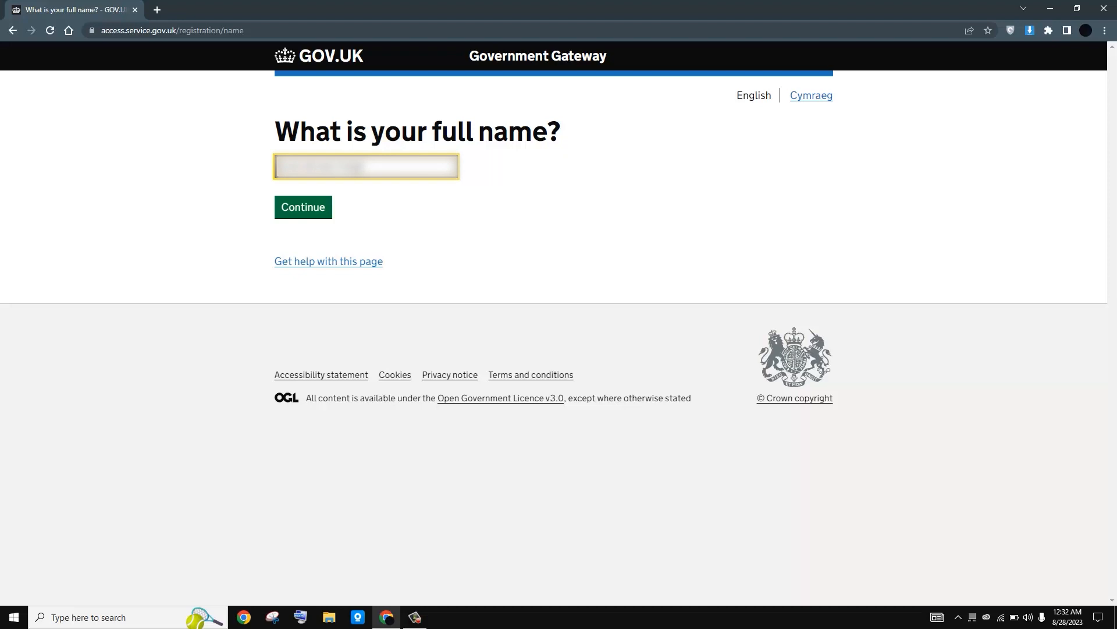
click(299, 208)
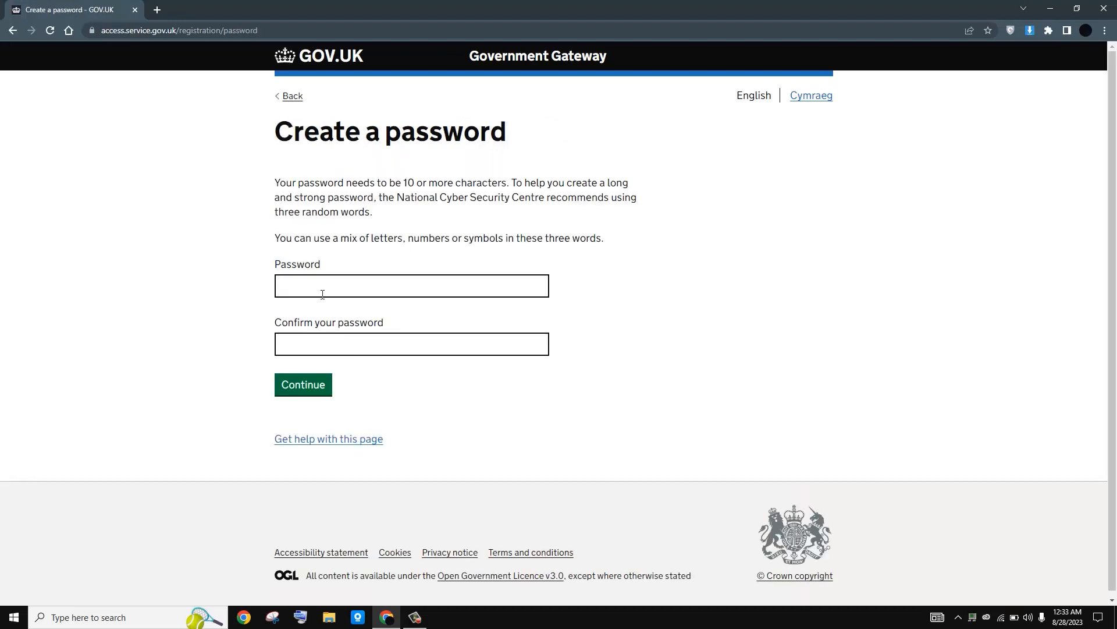
Step: Create the Government Gateway password, retyping both fields after the mismatch error
click(323, 294)
text(•••••••)
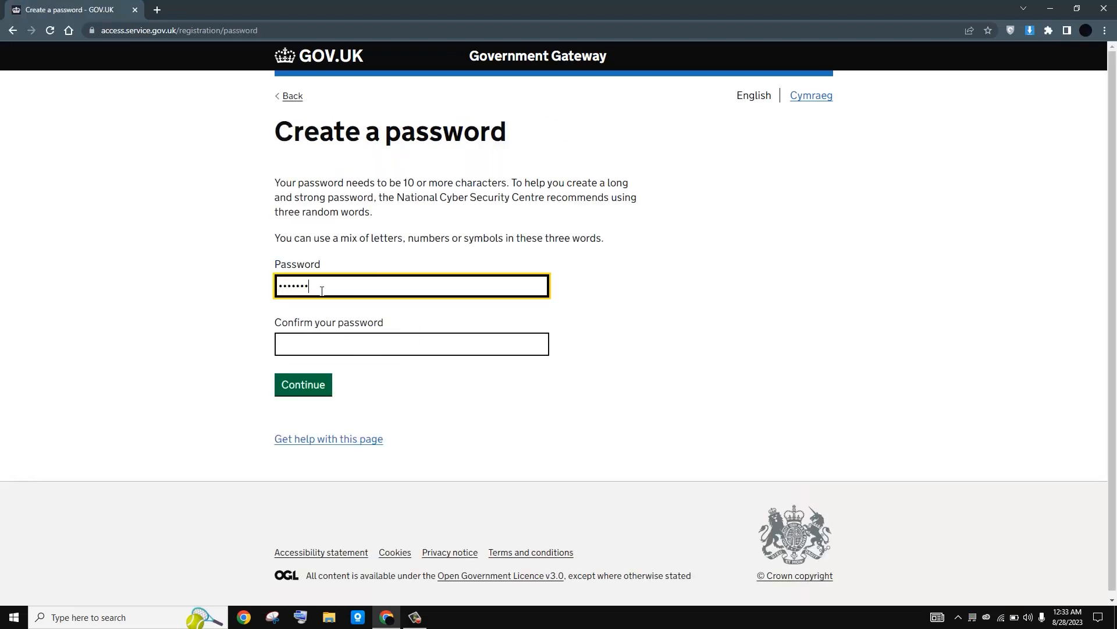
text(••••)
click(319, 351)
text(••)
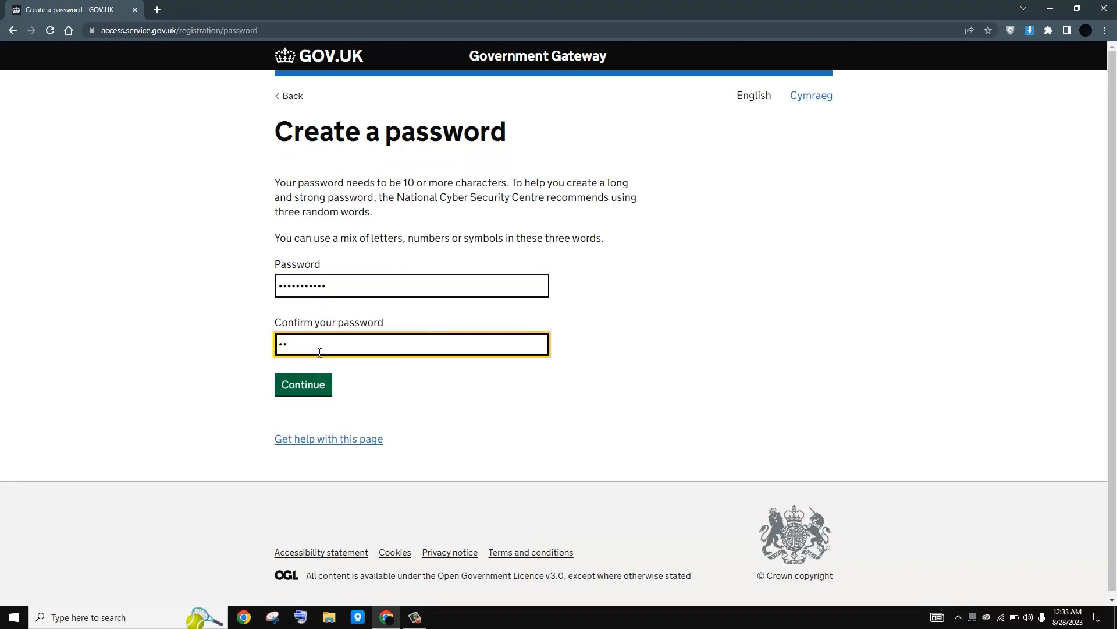
text(•••••••••)
click(312, 377)
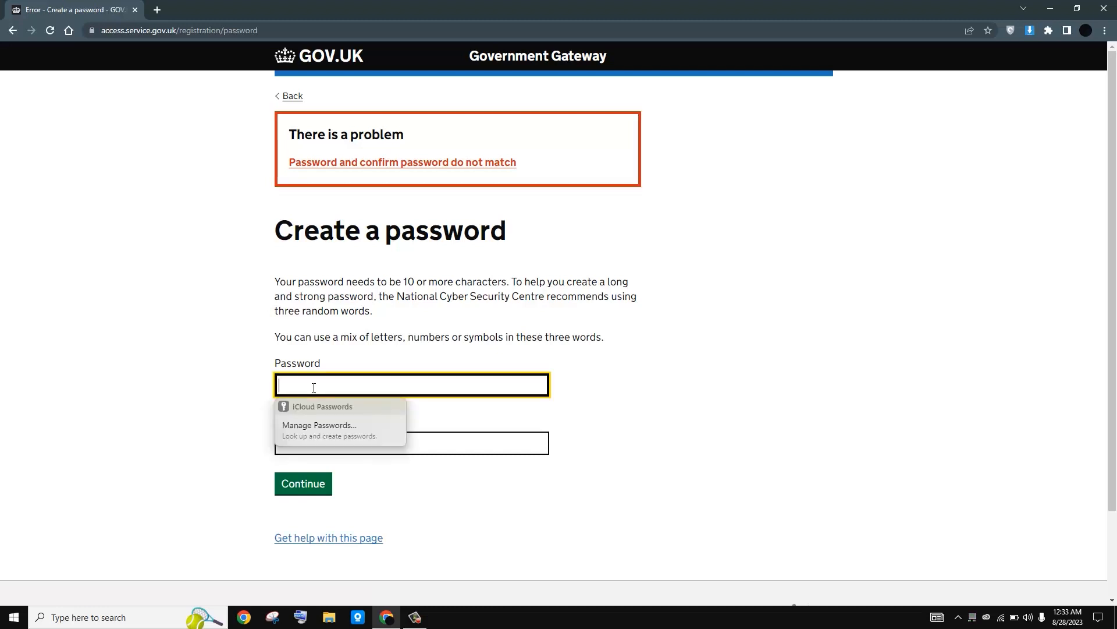
text(•••••••••••)
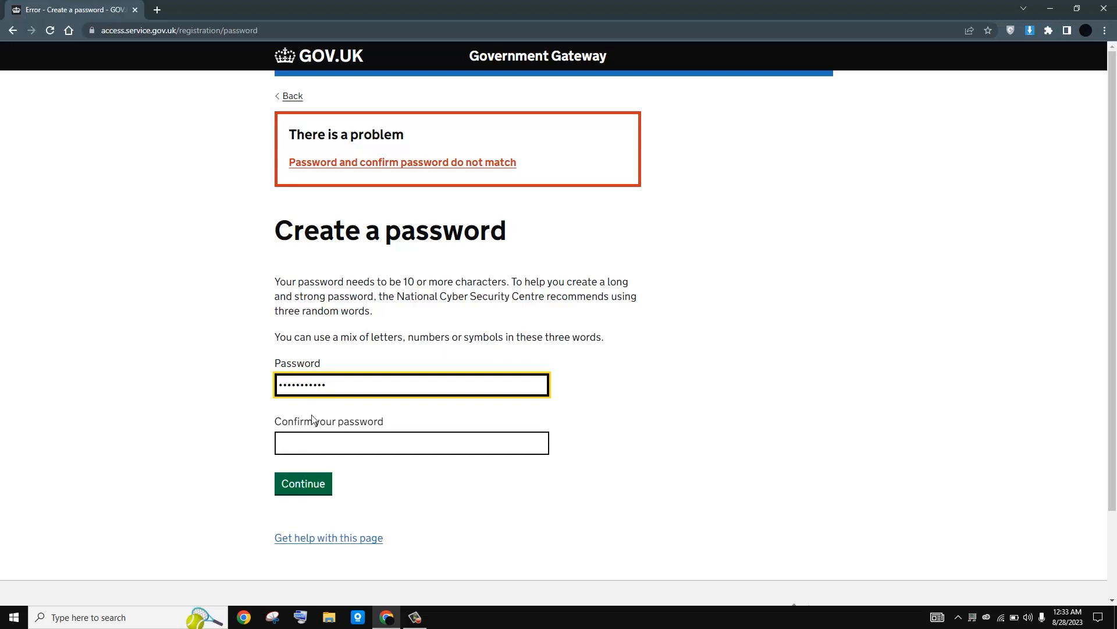
click(321, 453)
text(•••••••)
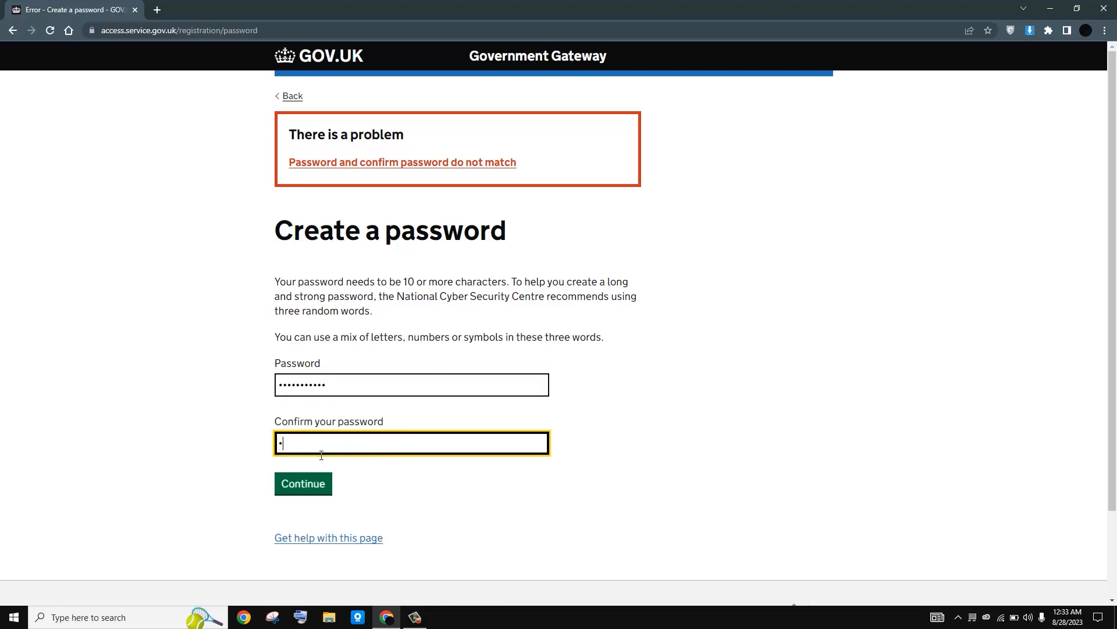
text(••••)
click(297, 486)
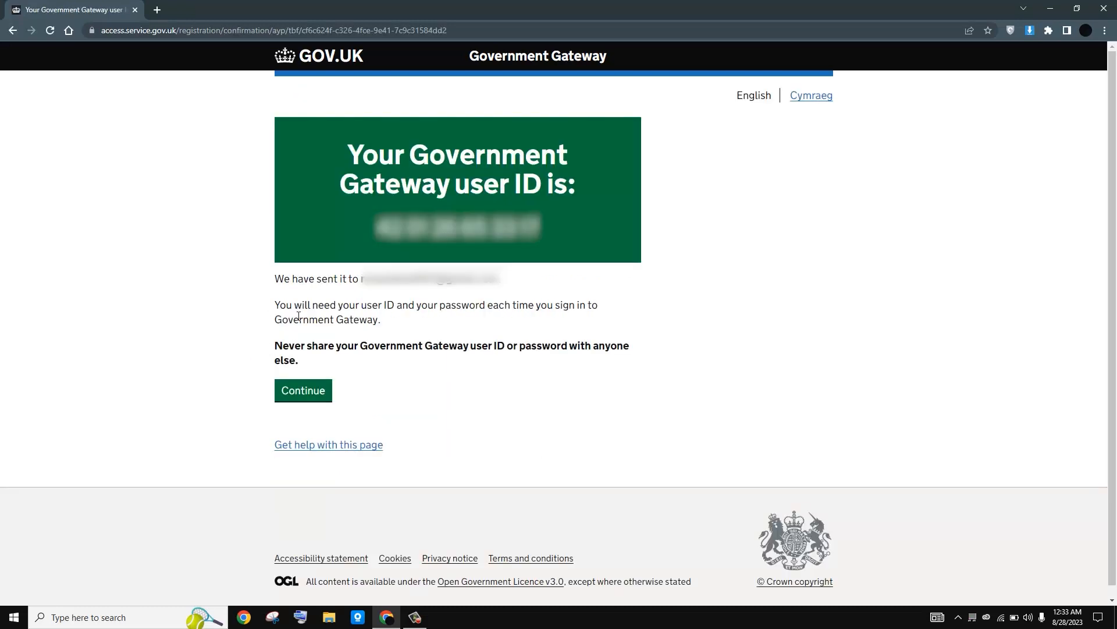
Step: Paste the copied Government Gateway user ID into a new Notepad note, then minimise Notepad
drag(567, 219, 341, 234)
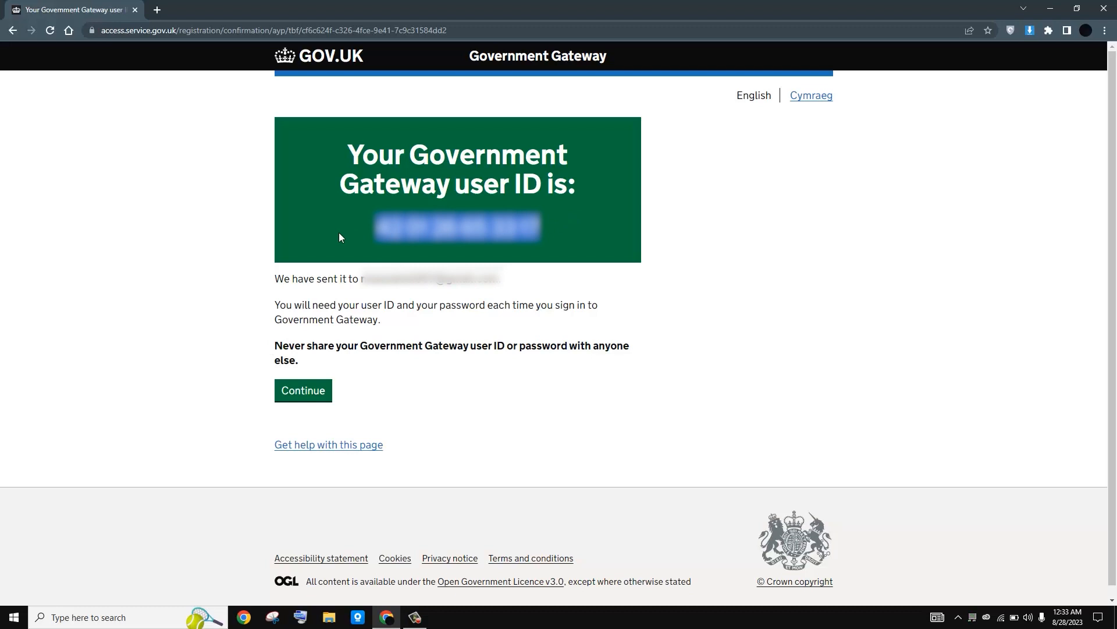
click(142, 622)
text(no)
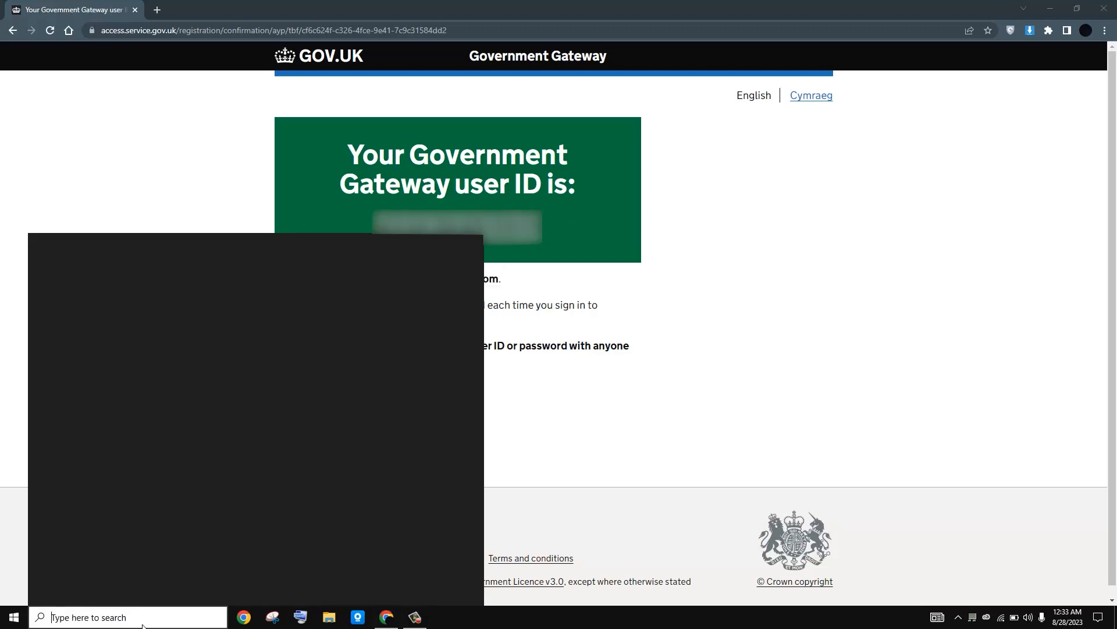
text(tepad)
key(Return)
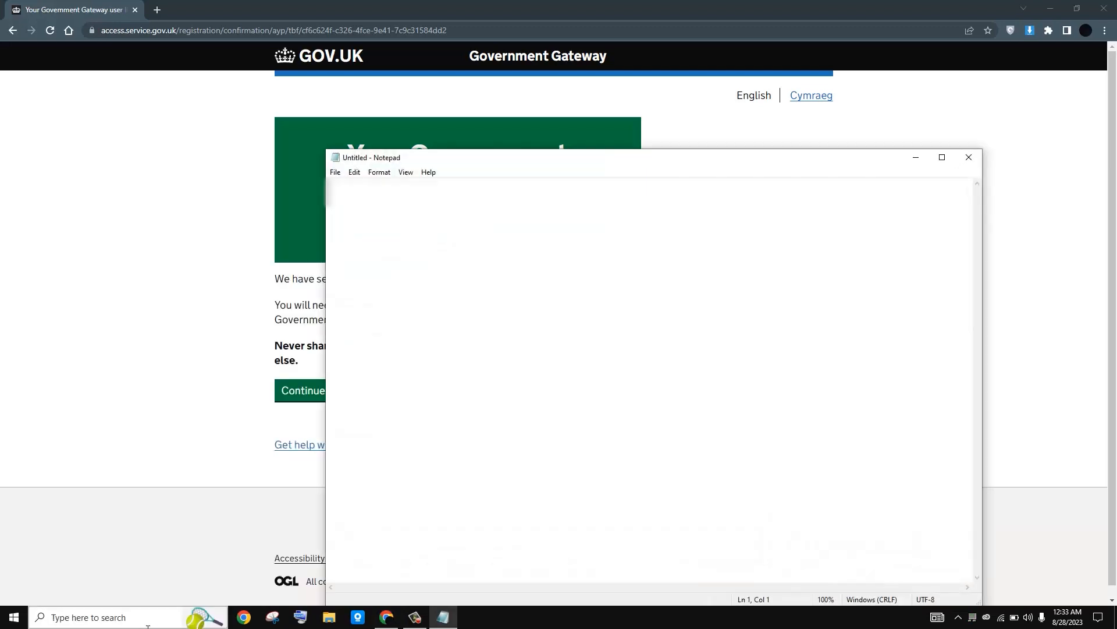
key(ctrl+v)
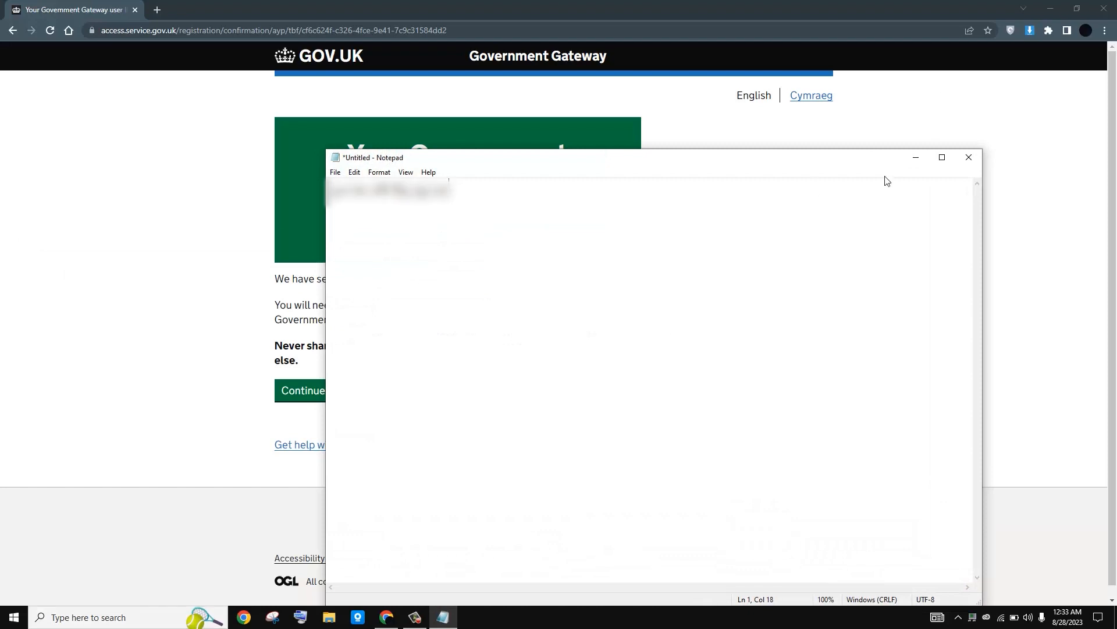
click(916, 157)
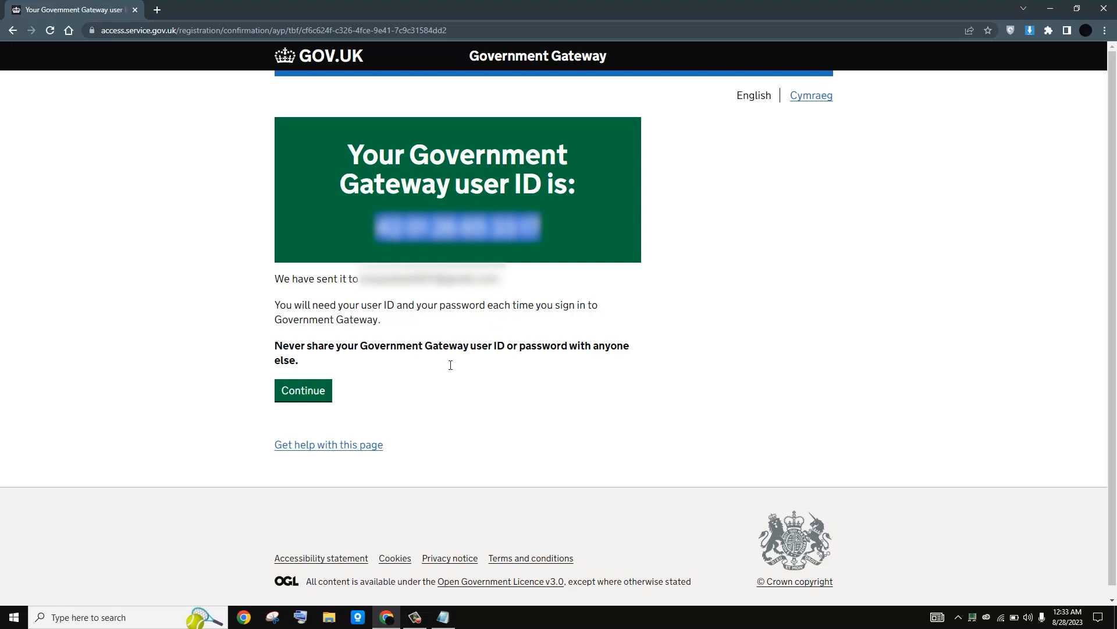
Step: Choose text message to a UK mobile as the additional security method
click(327, 390)
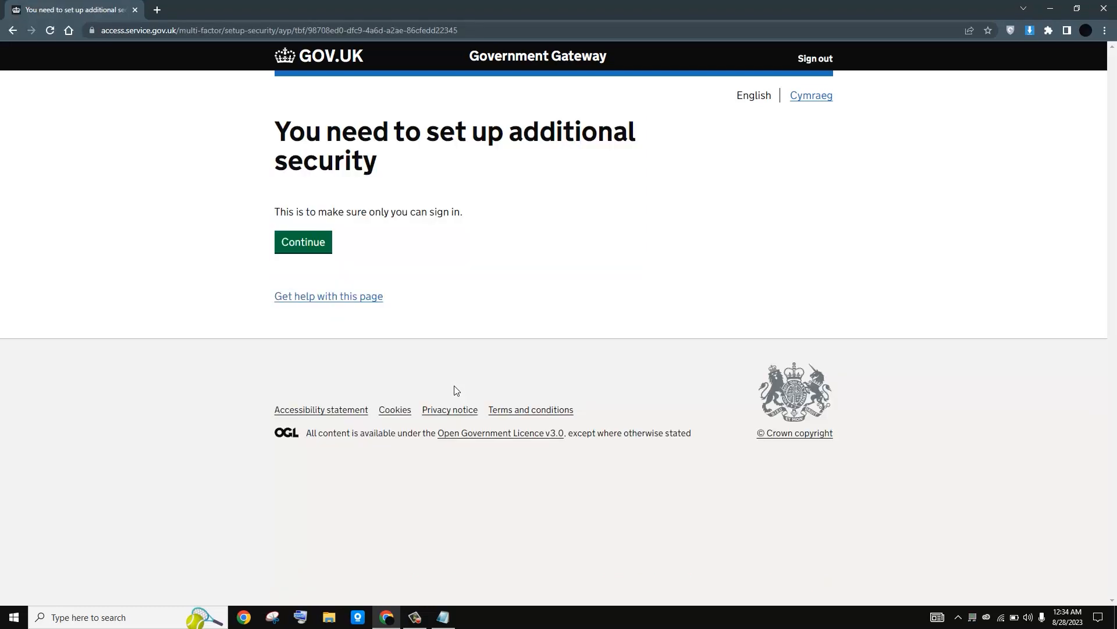
click(305, 247)
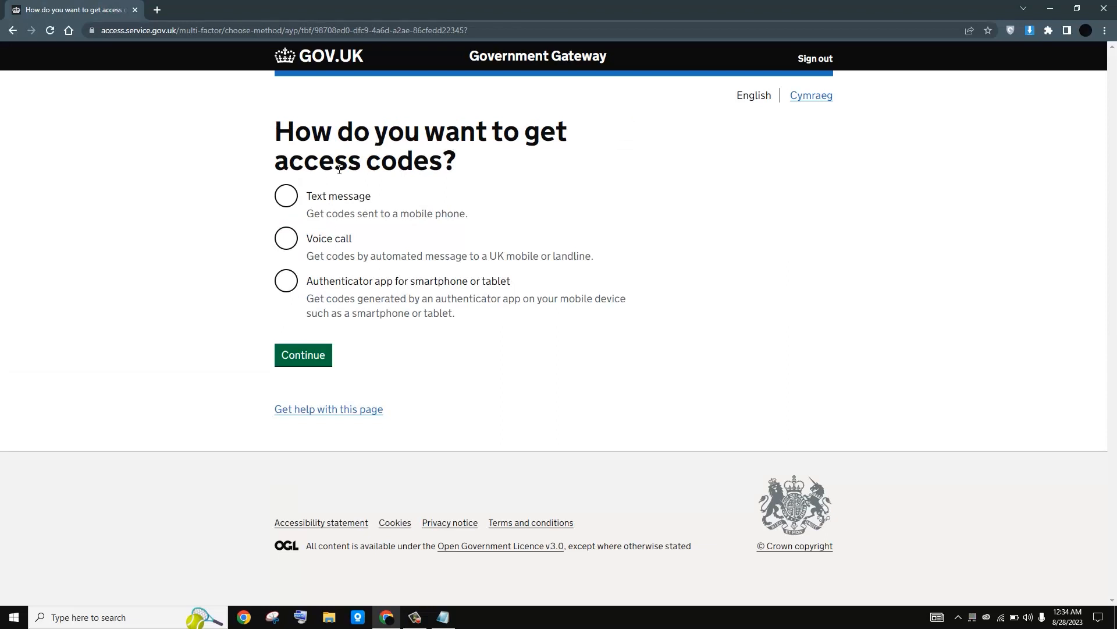
click(358, 201)
click(303, 355)
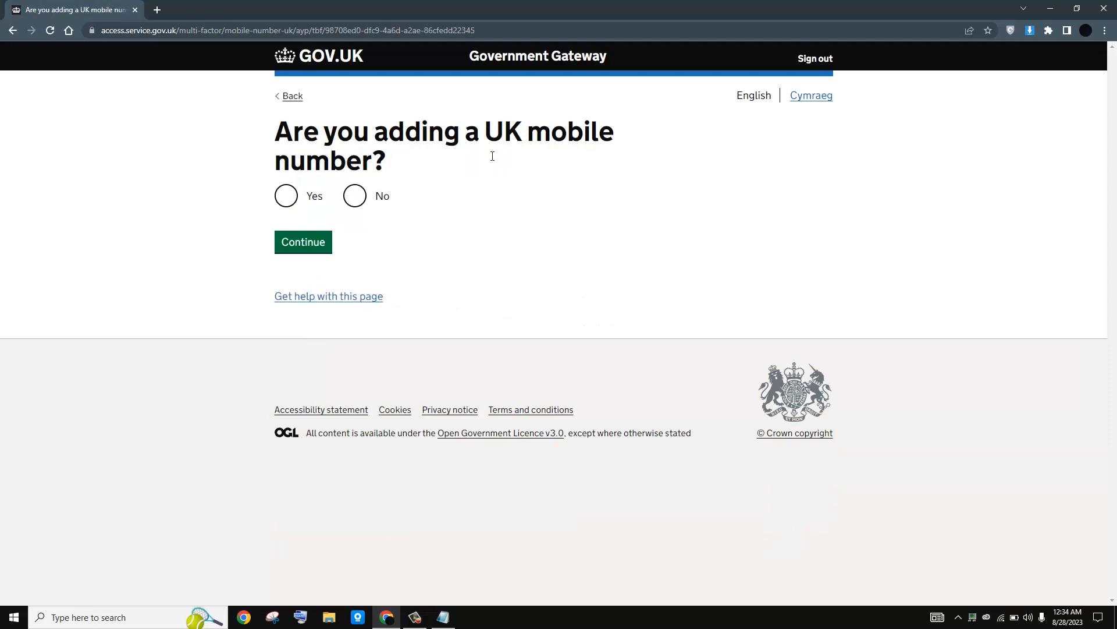
click(286, 197)
click(303, 243)
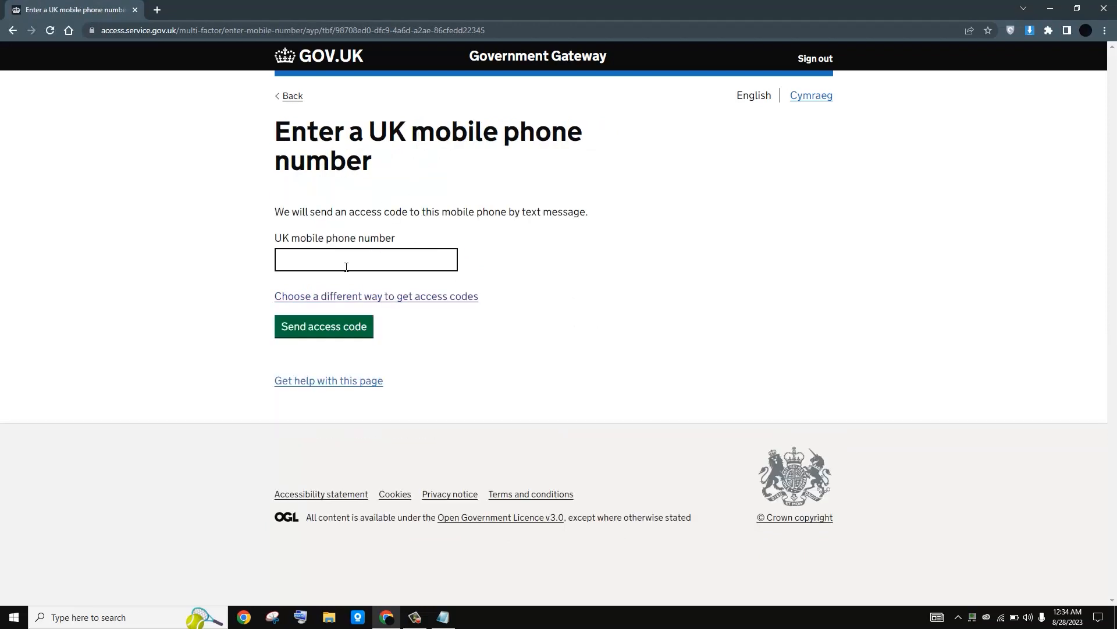
Step: Enter the mobile phone number and submit the texted access code
click(344, 264)
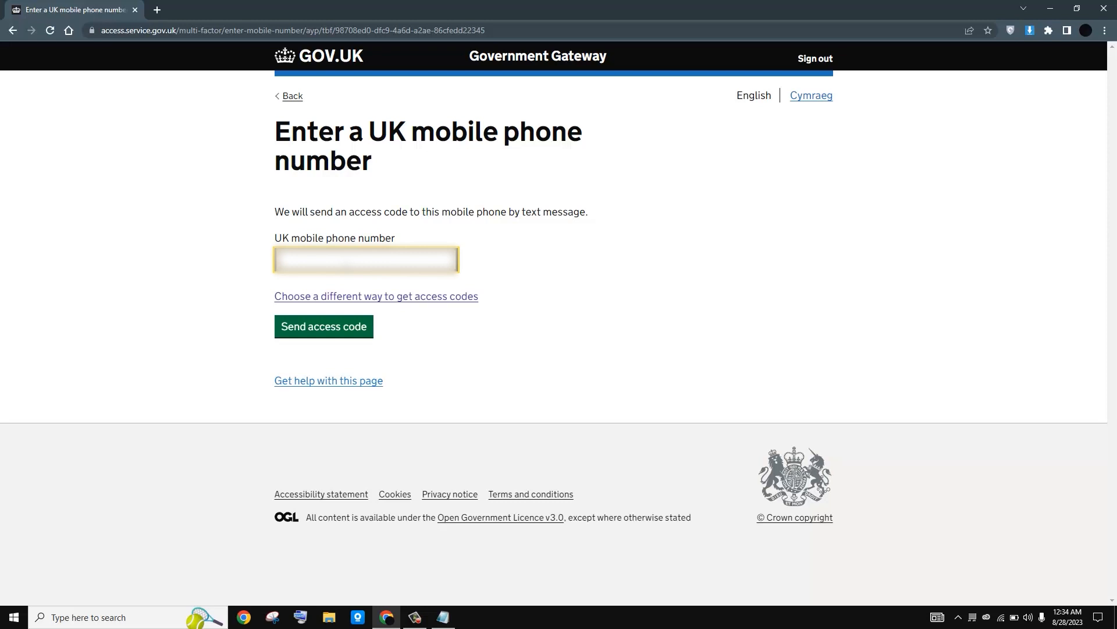
text(0777)
key(BackSpace)
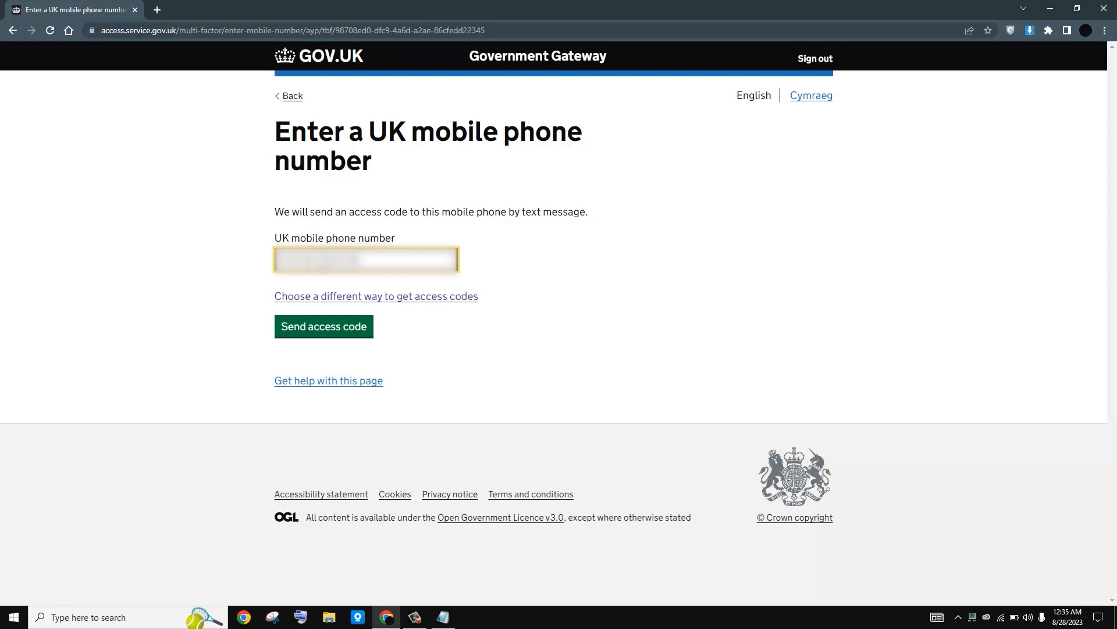
click(305, 326)
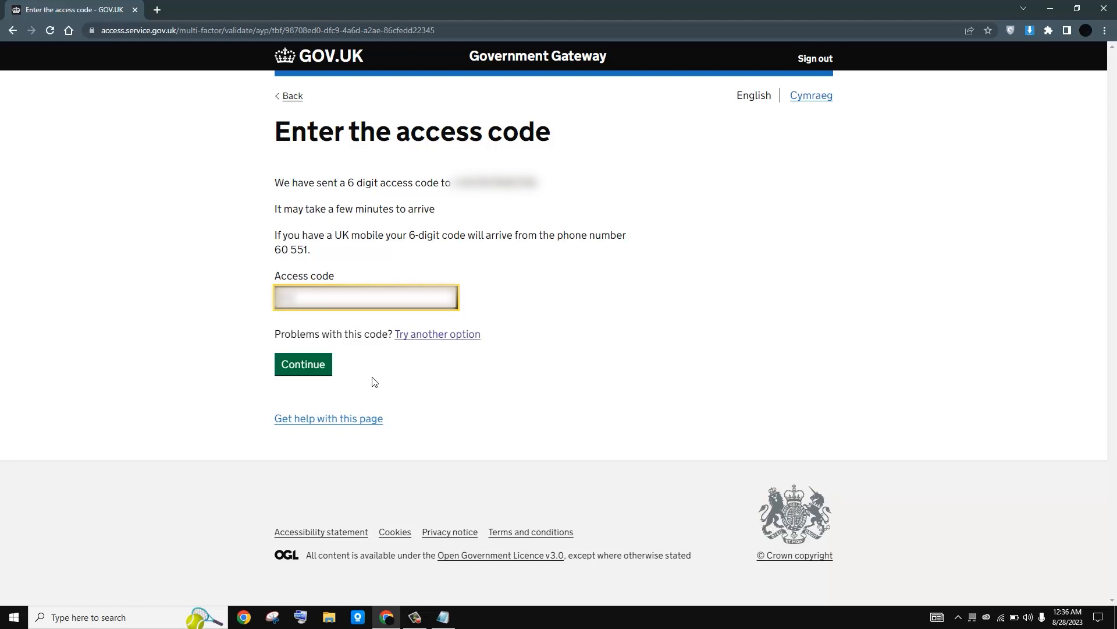
text(***)
click(309, 365)
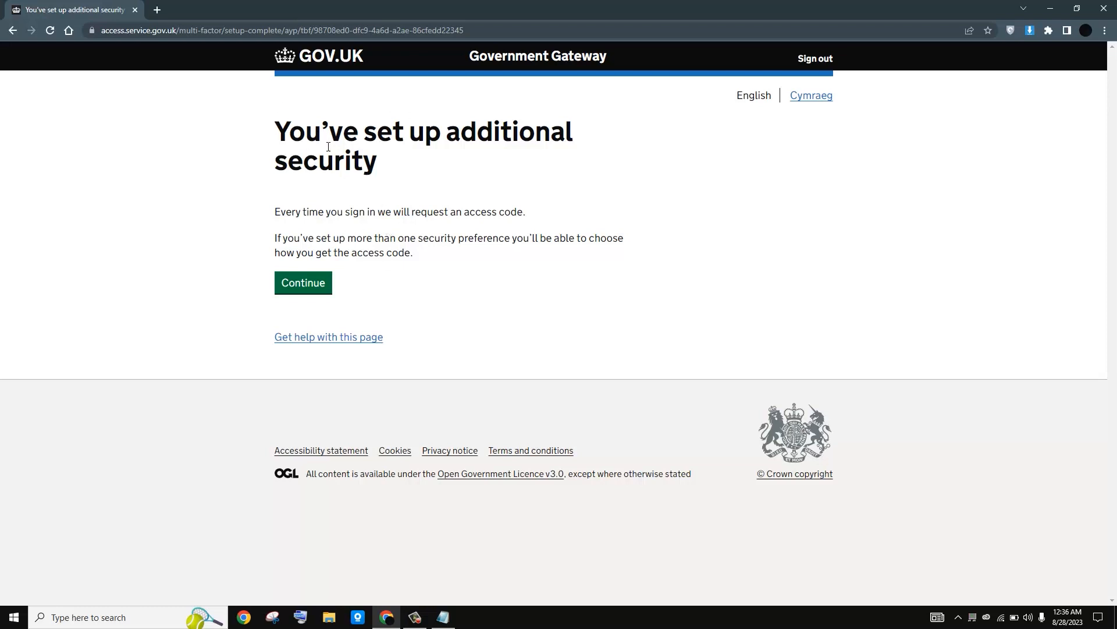
Step: Choose the already-listed email for the application and select Company director as your relationship
click(297, 288)
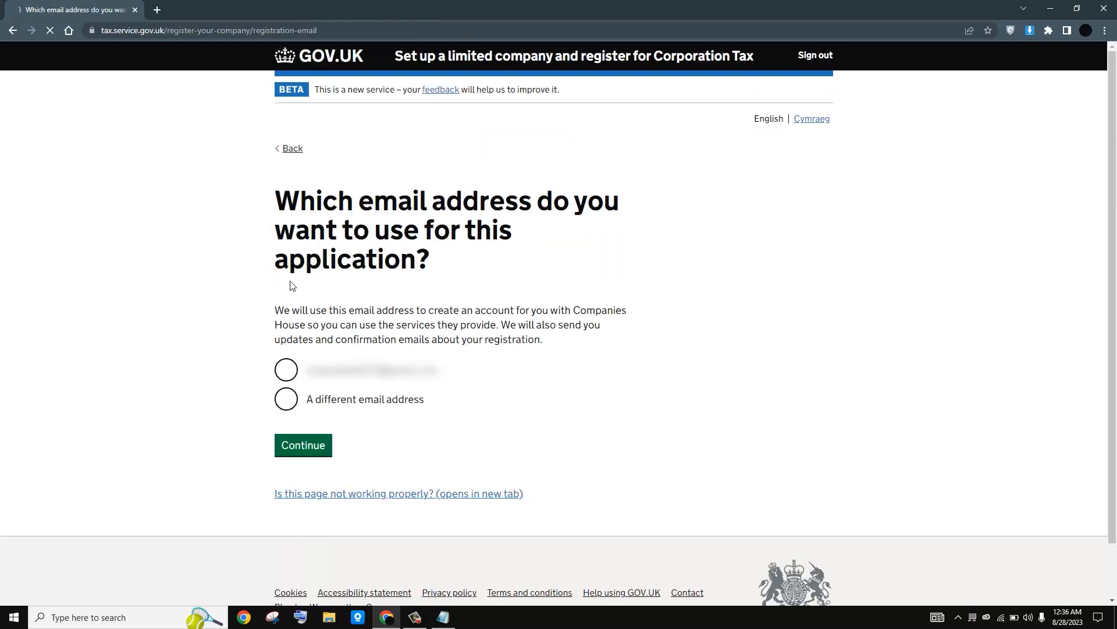
scroll(294, 279, down, 1)
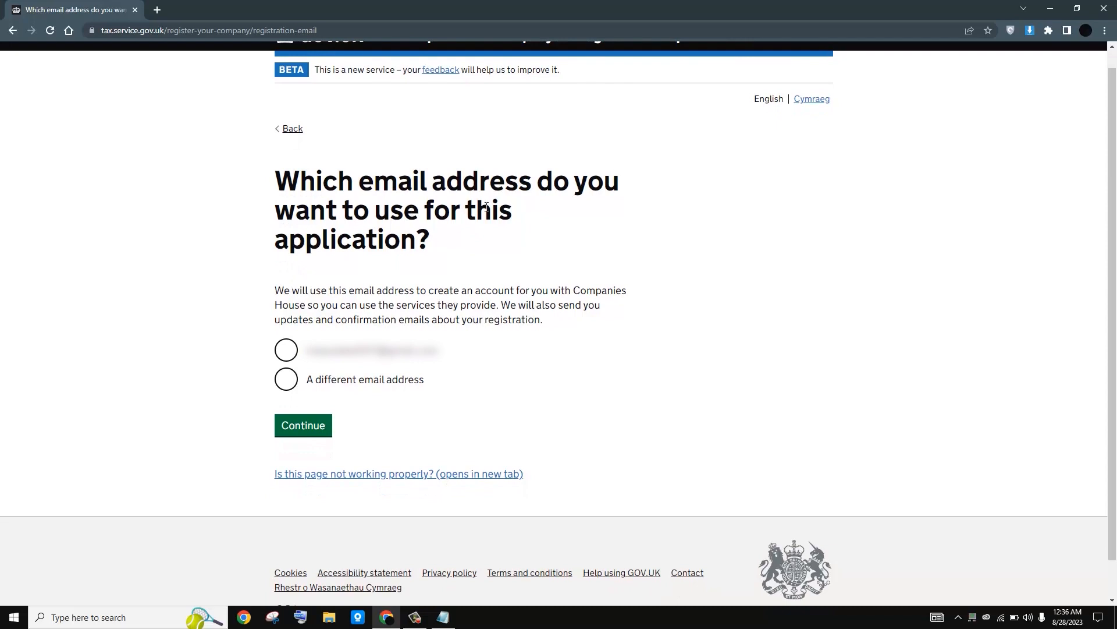
click(290, 346)
click(304, 428)
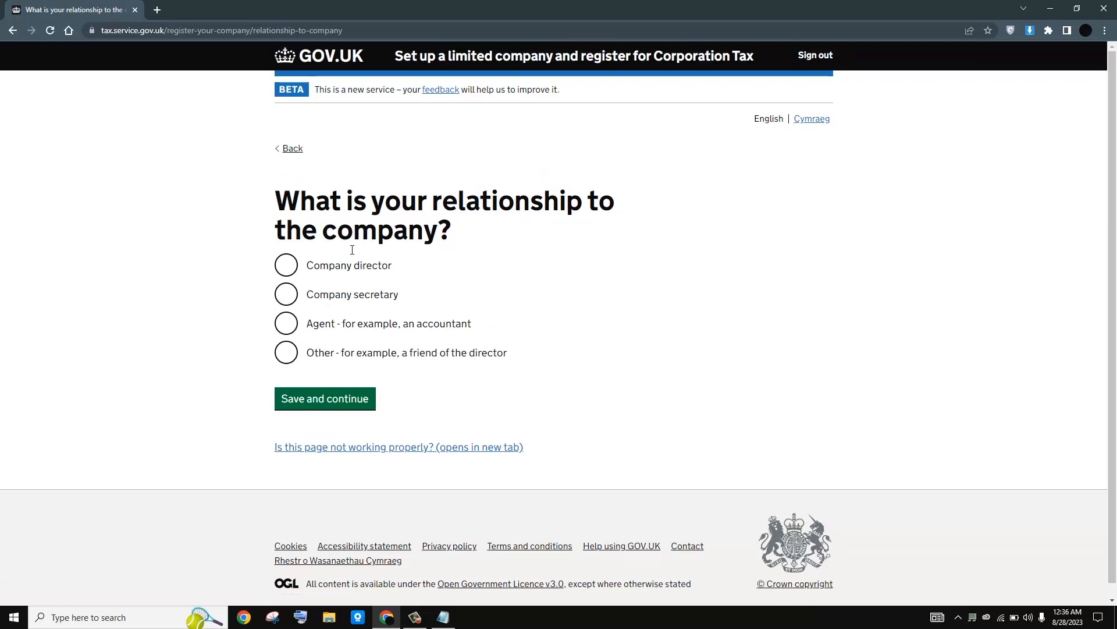
click(288, 269)
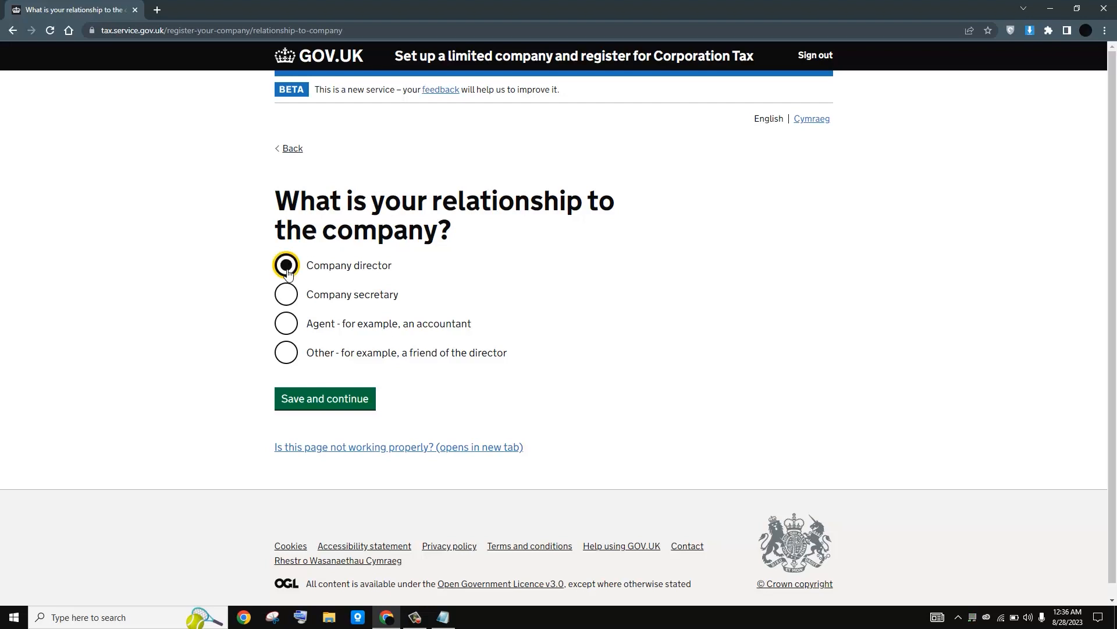
click(329, 403)
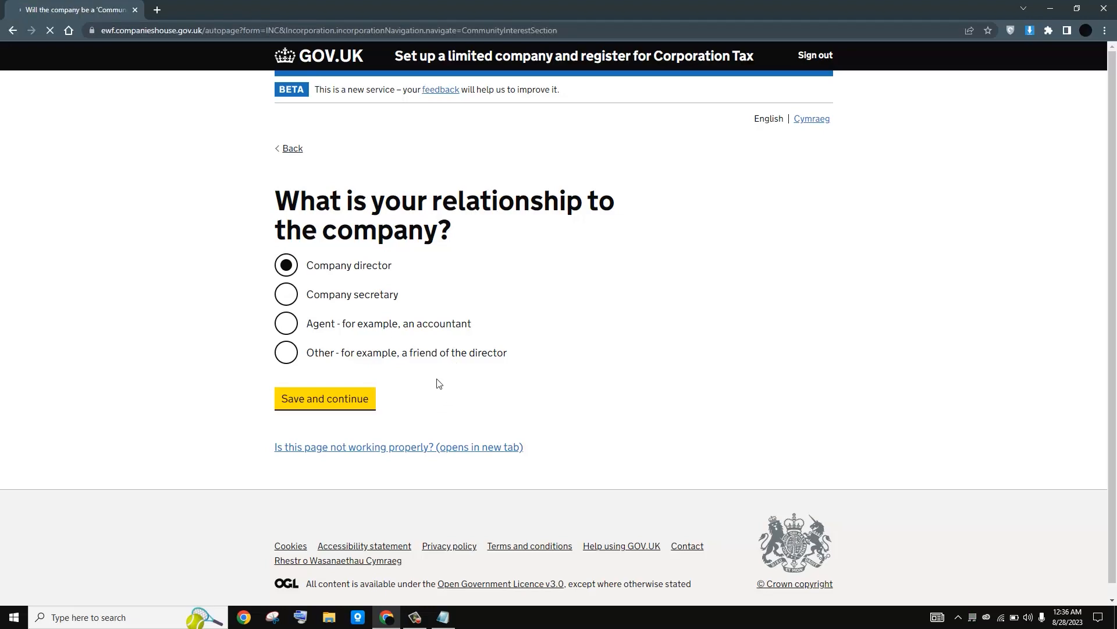
Step: Accept analytics cookies and answer No to the Community Interest Company question
scroll(389, 357, down, 1)
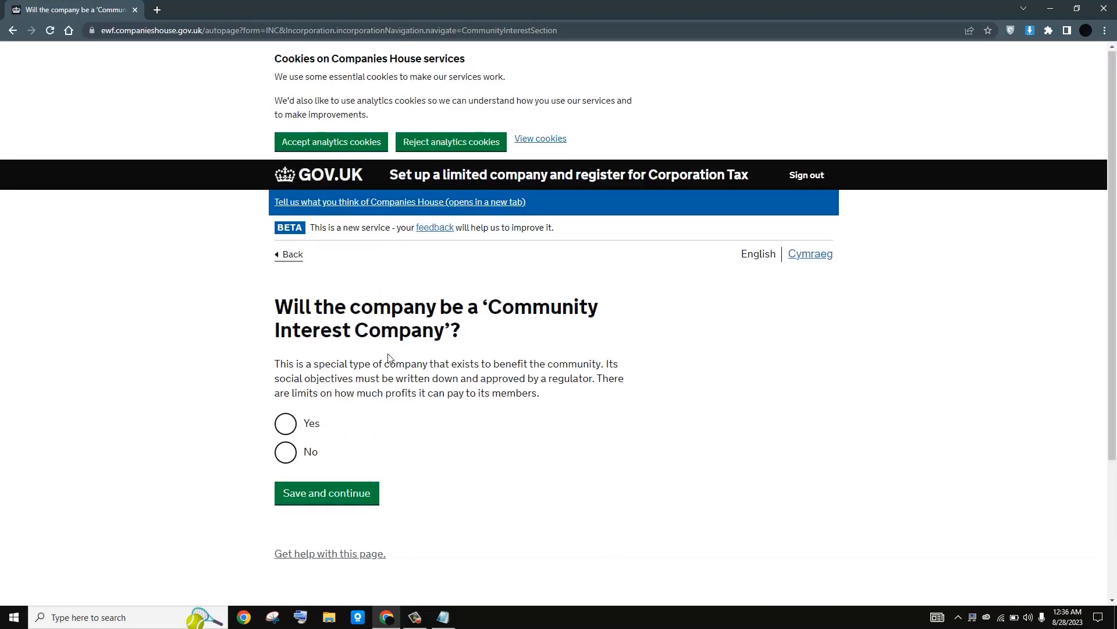
click(322, 123)
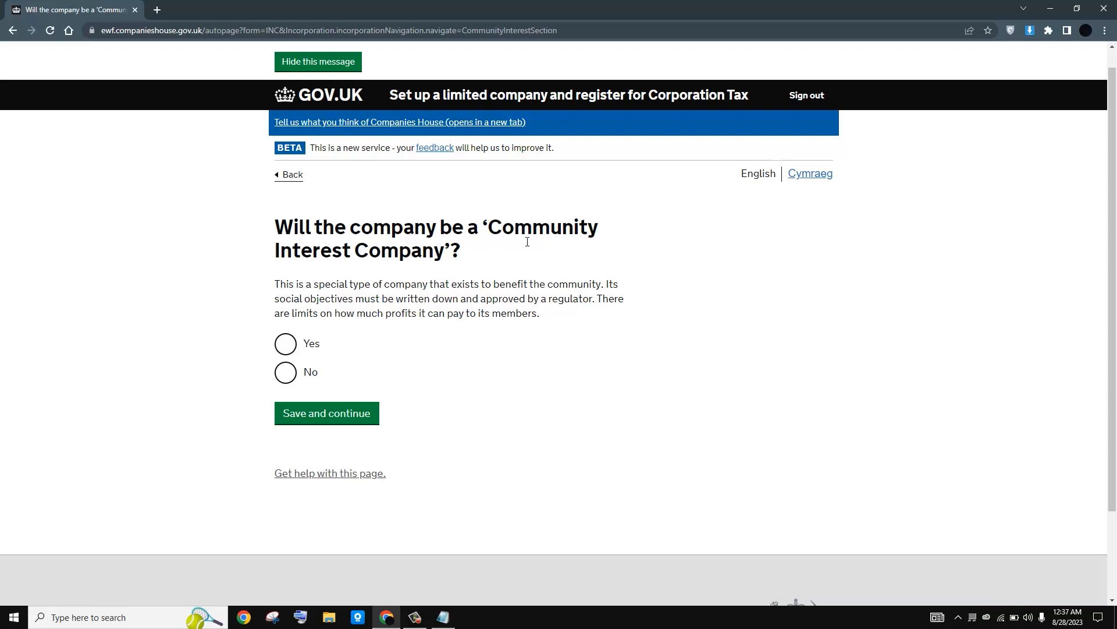
click(286, 371)
click(340, 412)
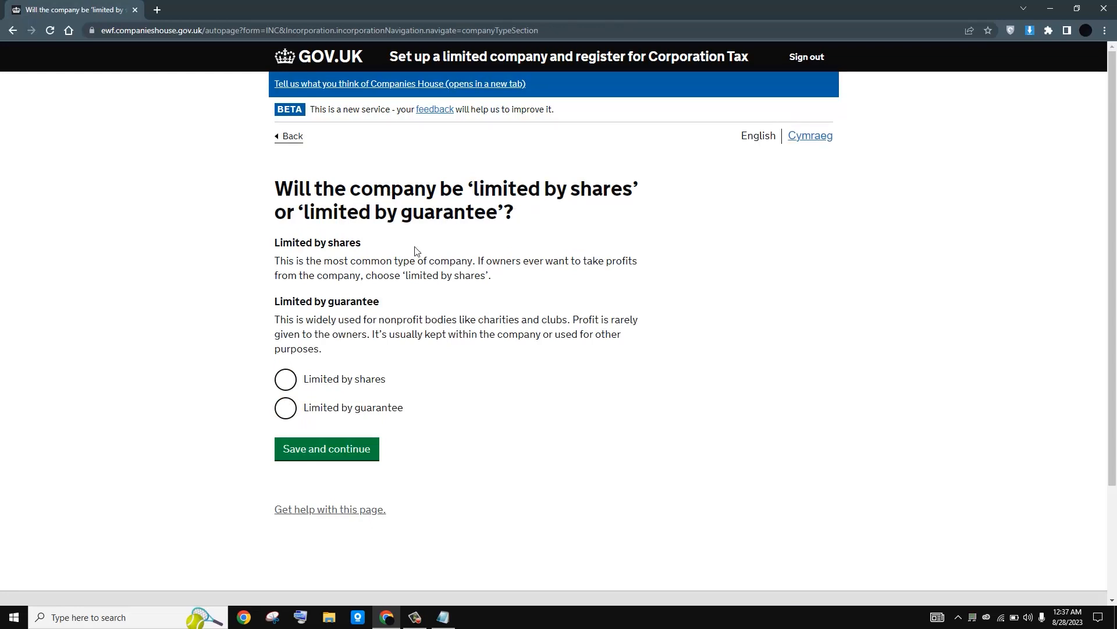
Step: Choose 'Limited by shares' as the company type and save
click(291, 382)
drag(385, 319, 418, 320)
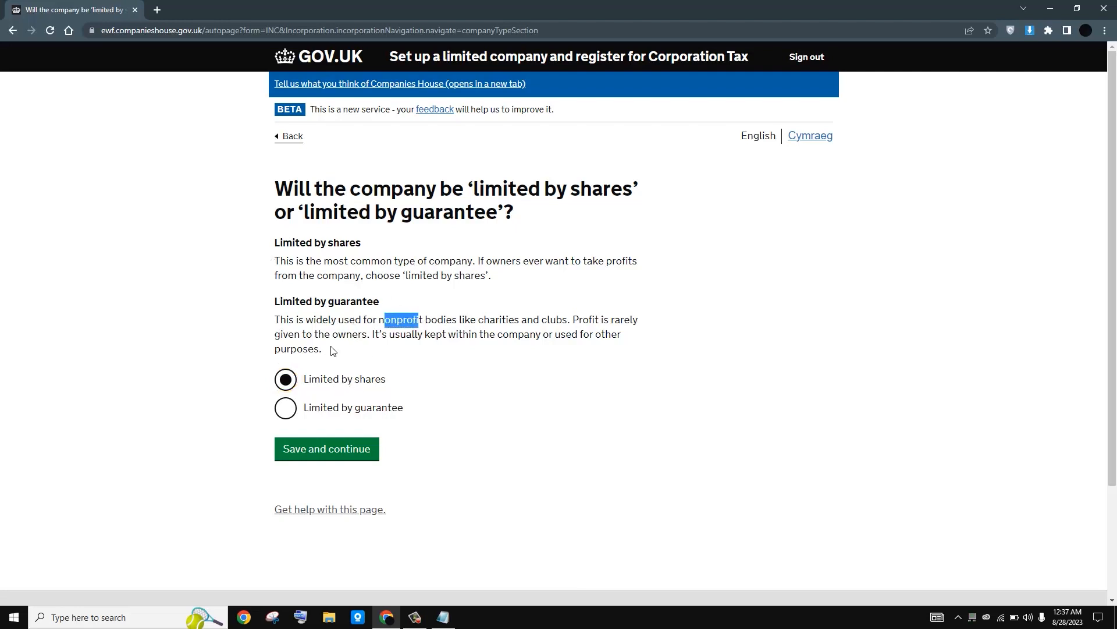
click(333, 452)
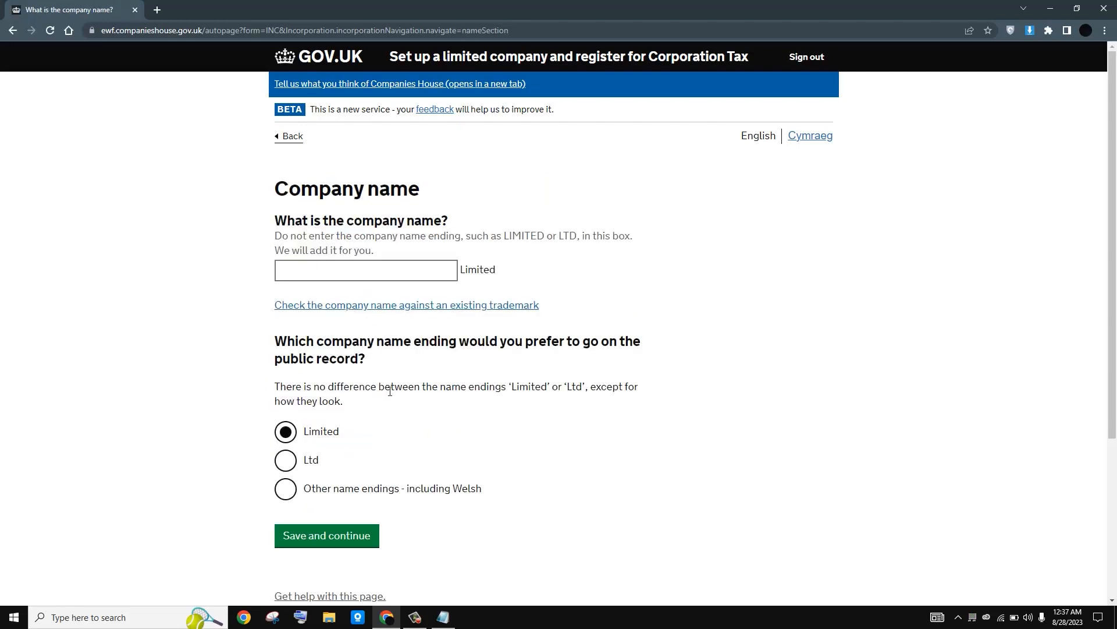
Step: Enter the company name with the Ltd ending, then confirm the registered office address found by postcode lookup
click(319, 274)
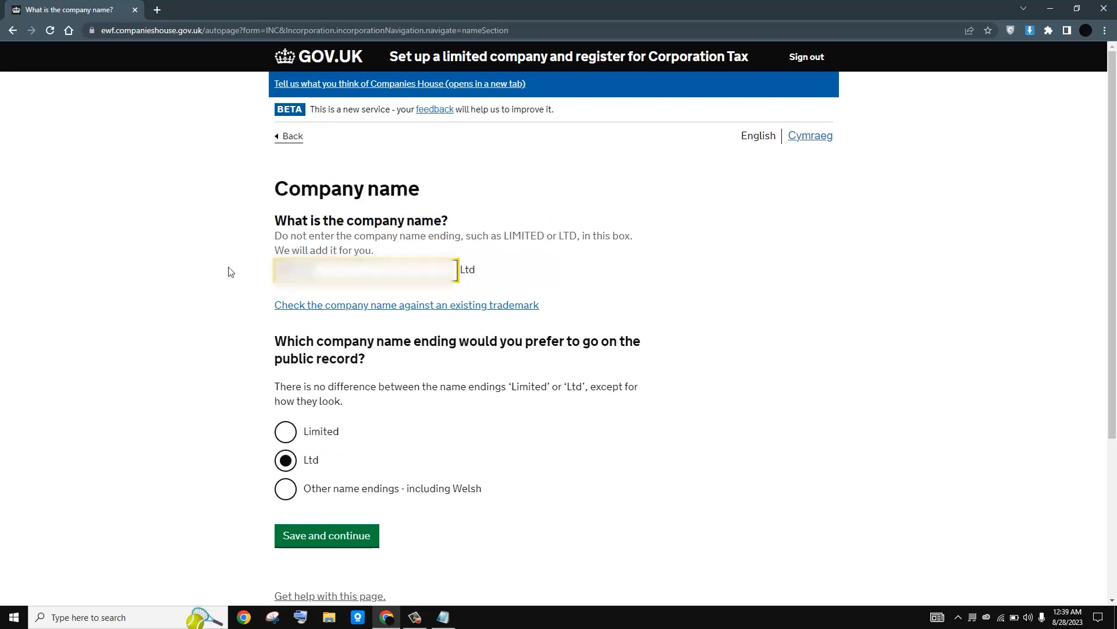
click(335, 535)
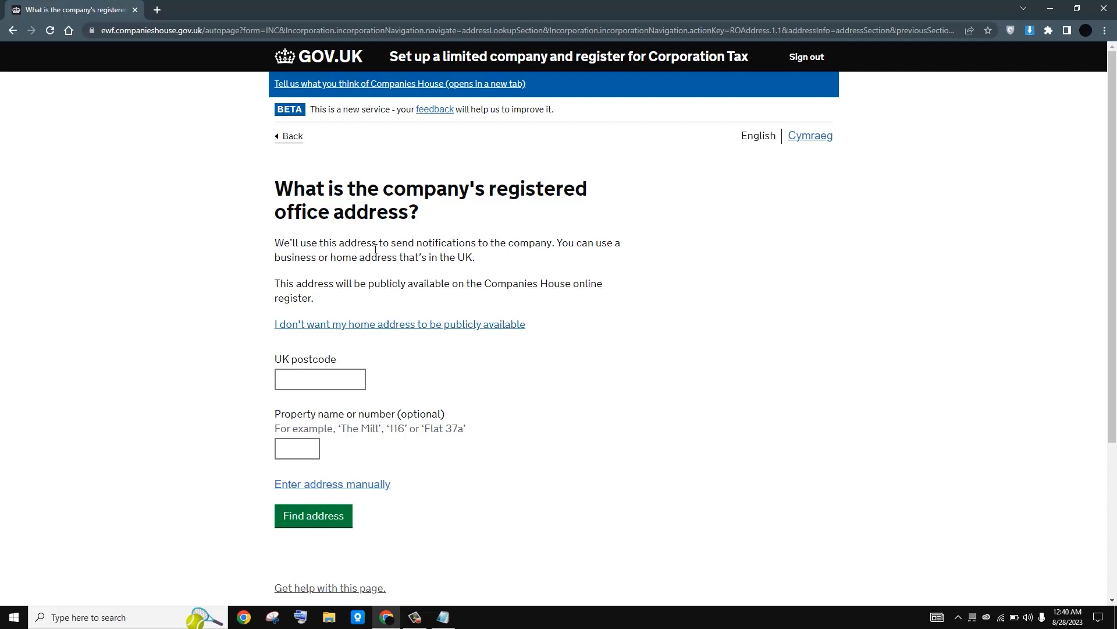
click(321, 387)
click(305, 517)
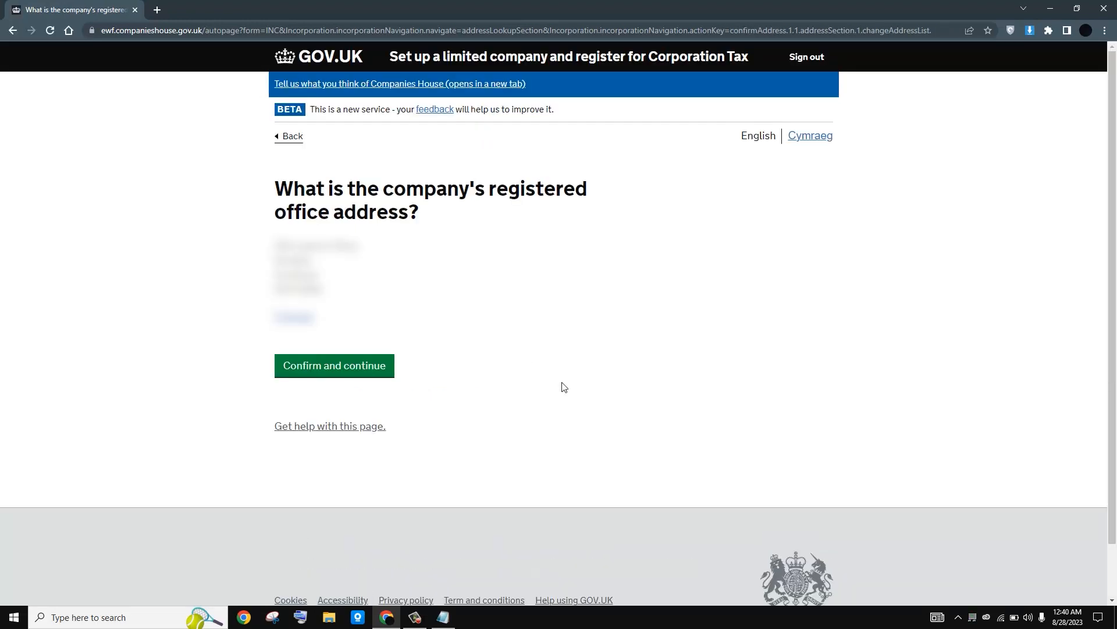
click(336, 366)
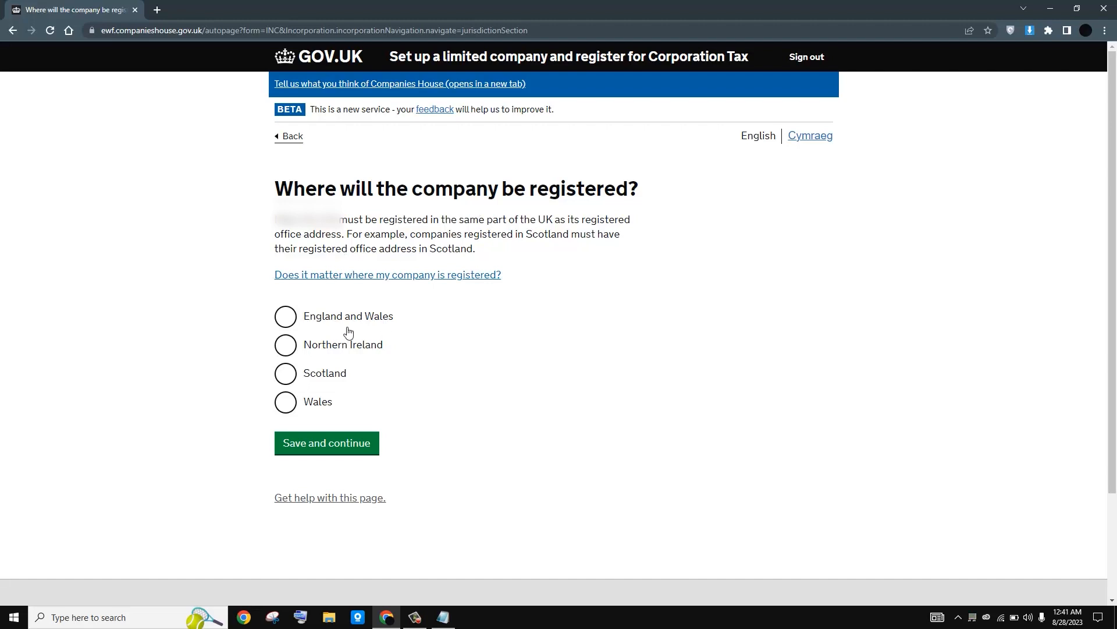
Step: Try England and Wales, then after the error register the company in Scotland instead
click(285, 316)
click(324, 442)
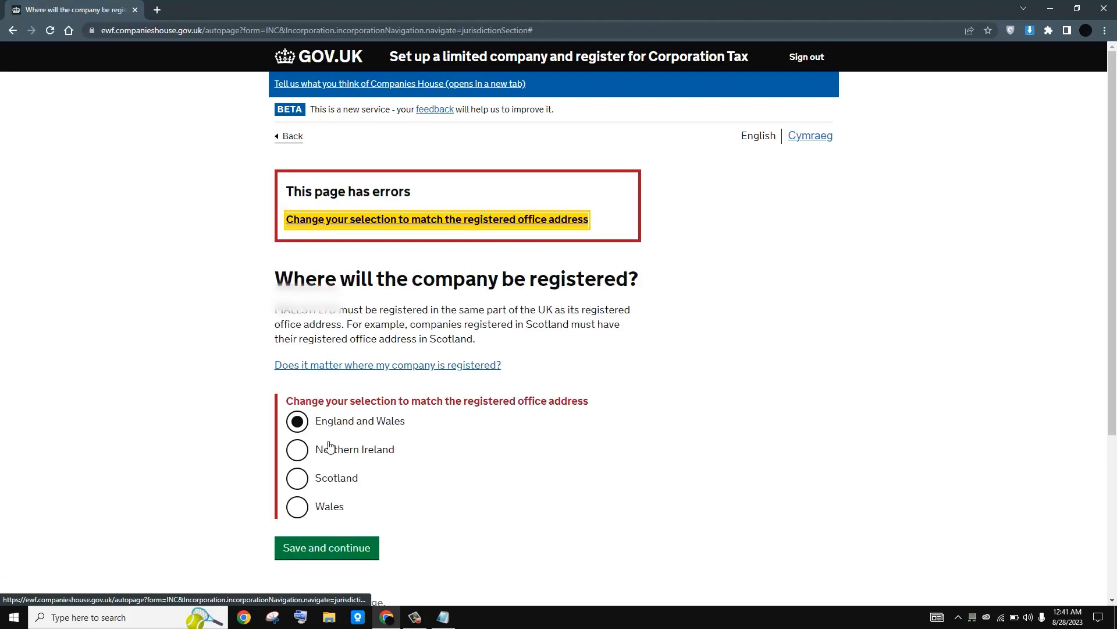
scroll(349, 326, down, 1)
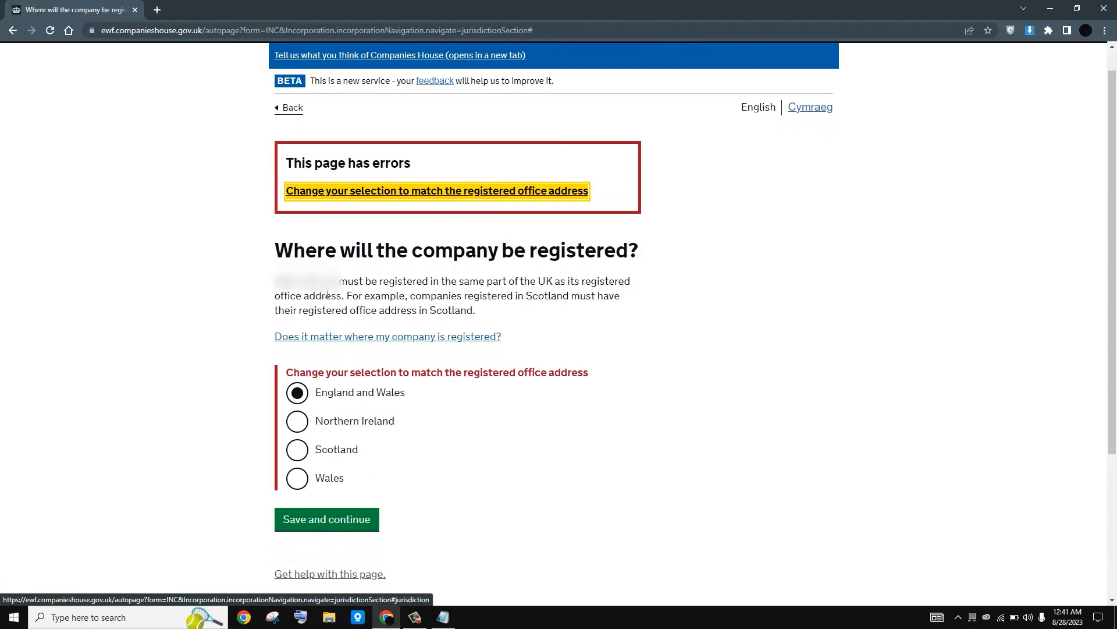
scroll(428, 263, down, 1)
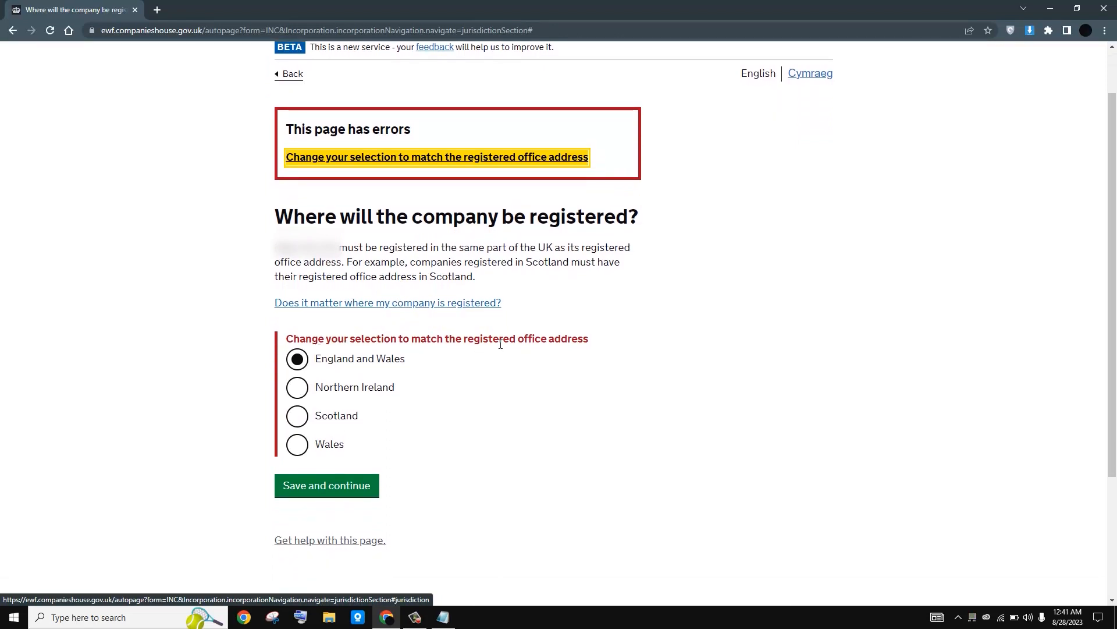
click(307, 412)
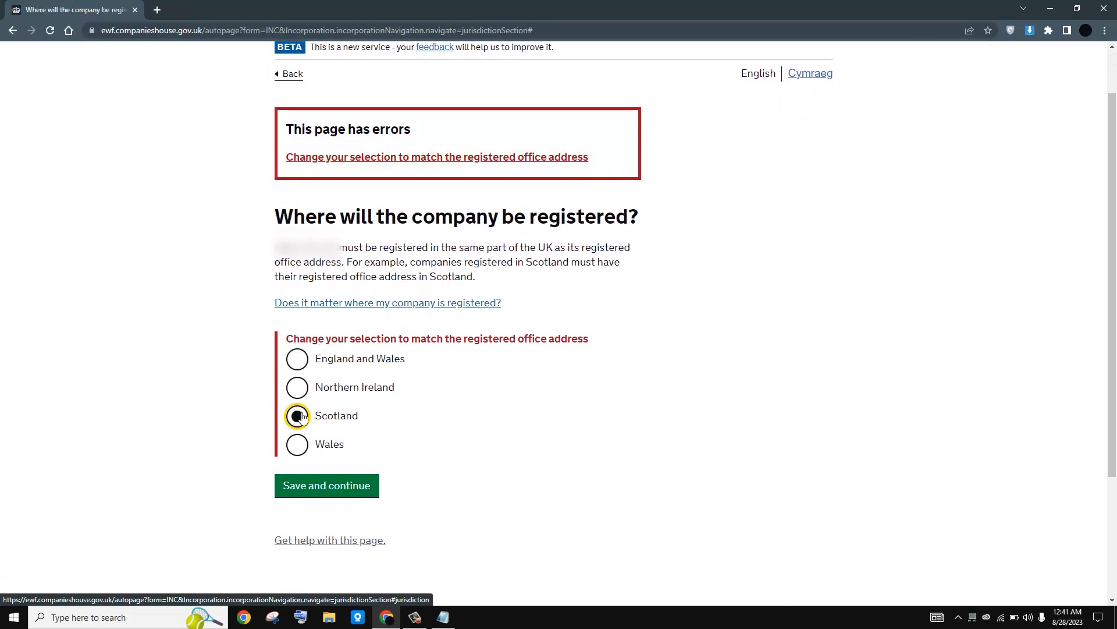
click(303, 487)
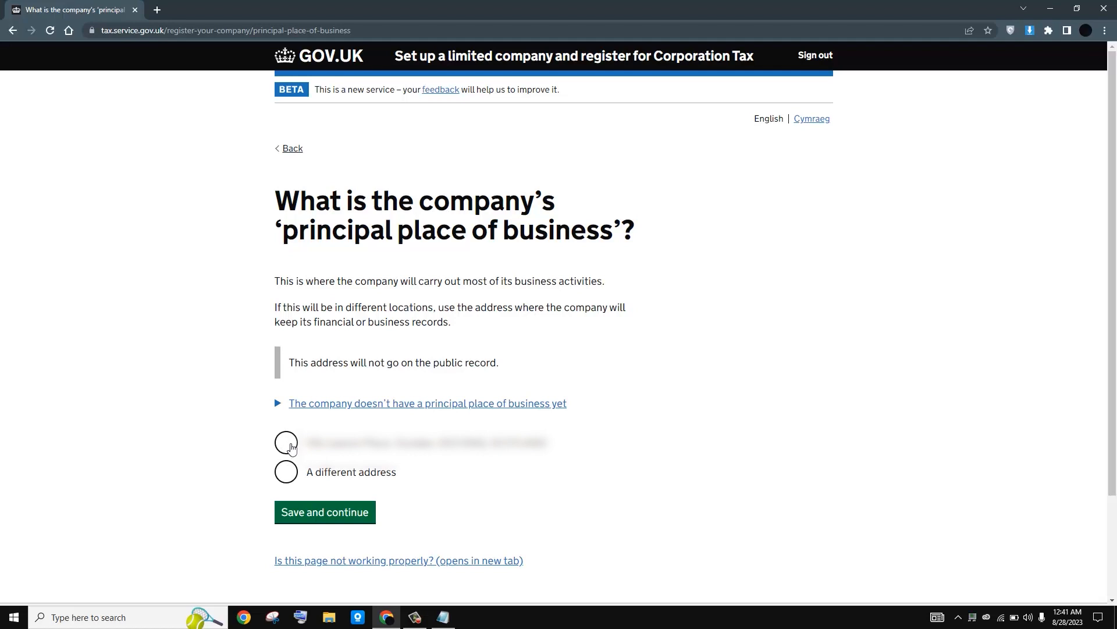
Step: Use the listed registered address as the principal place of business
click(292, 445)
scroll(392, 448, down, 2)
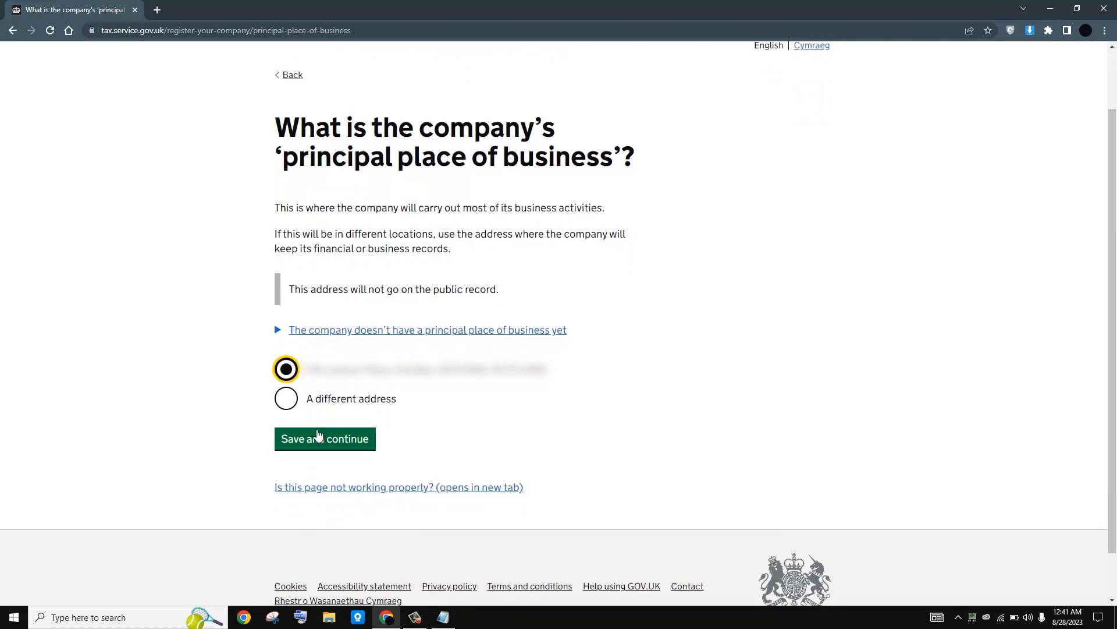
click(317, 438)
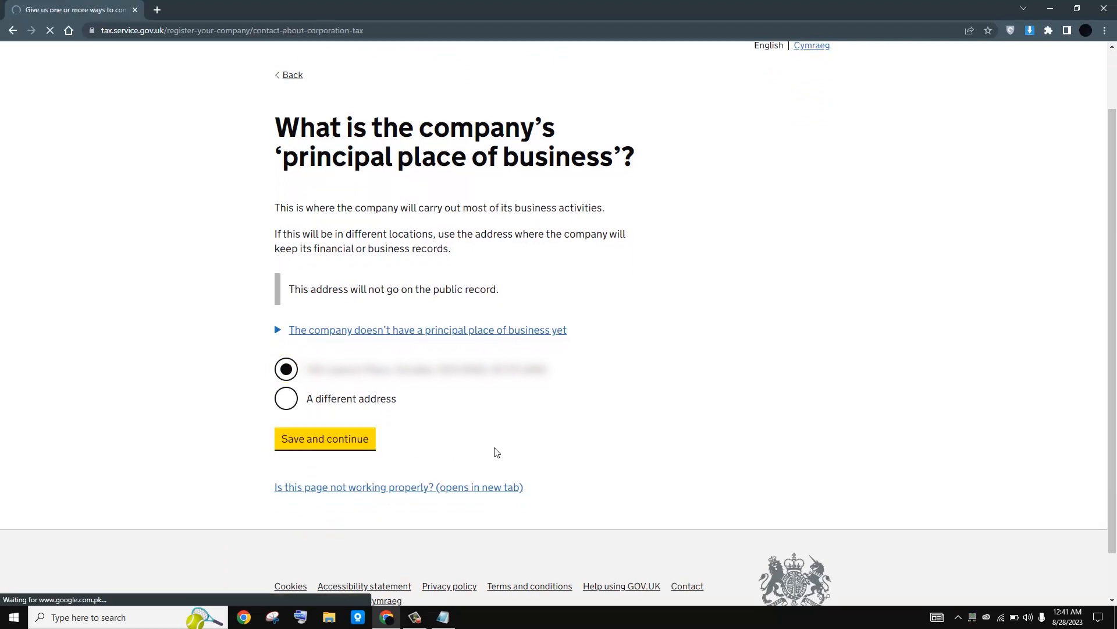
Step: Enter a mobile contact number for Corporation Tax queries and save the contact details
scroll(661, 304, down, 1)
scroll(661, 305, down, 1)
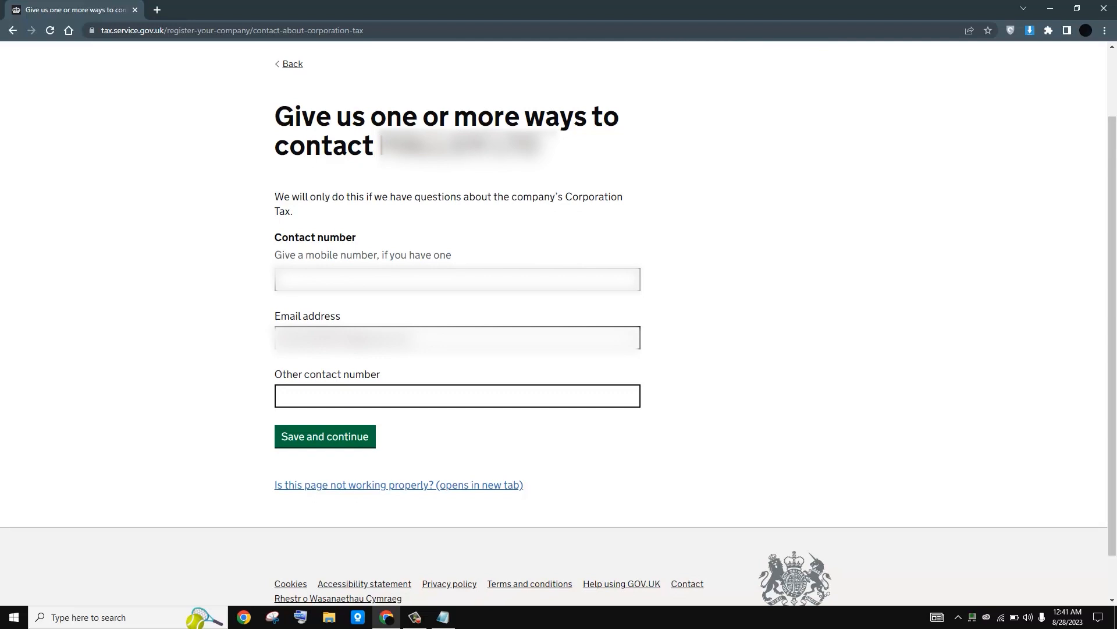
click(328, 288)
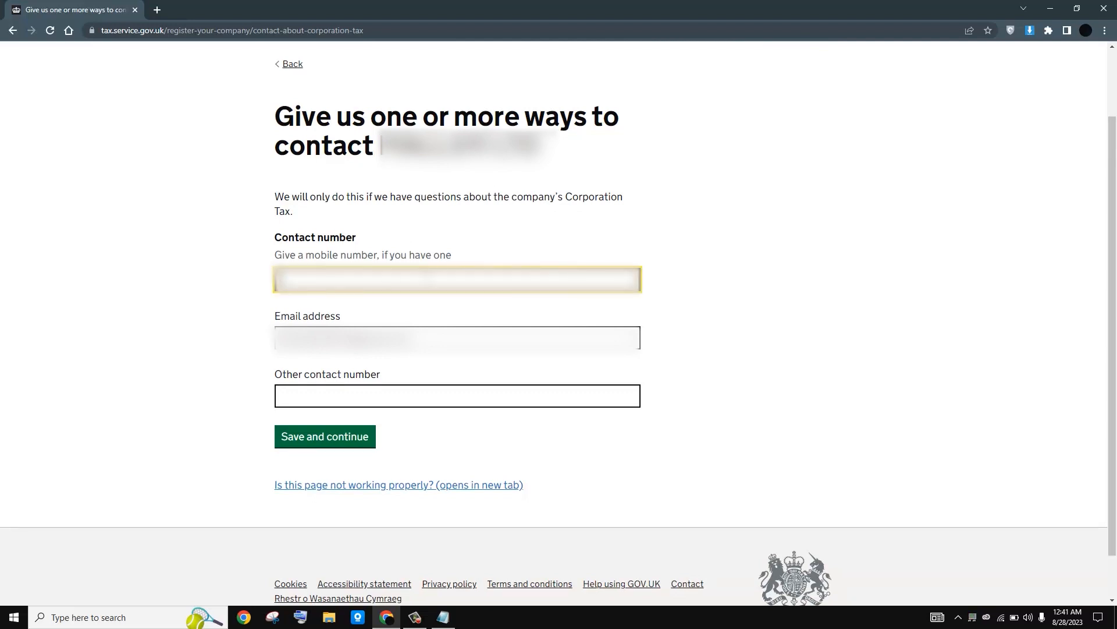
text(077009001)
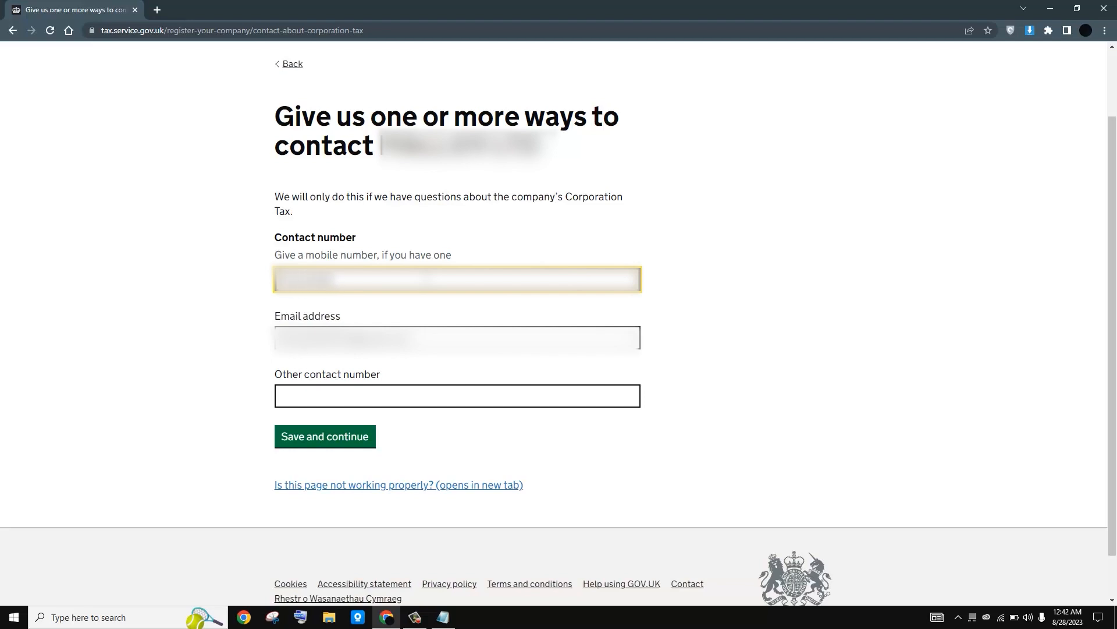
text(2345)
click(312, 438)
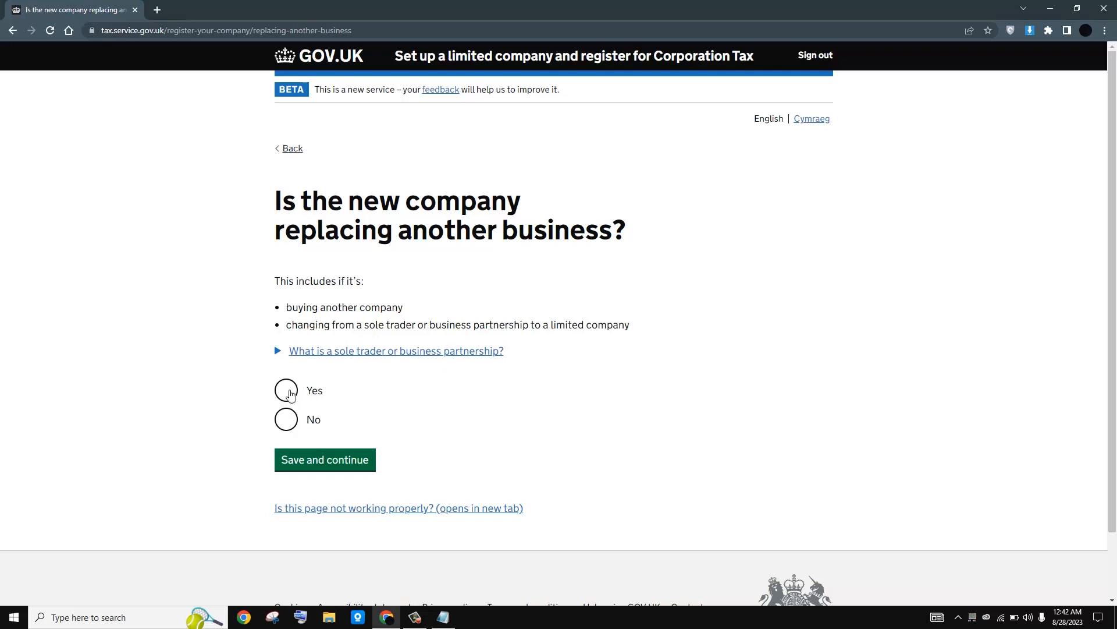
Step: Answer that the company isn't replacing another business and starts trading on its set-up date
click(287, 420)
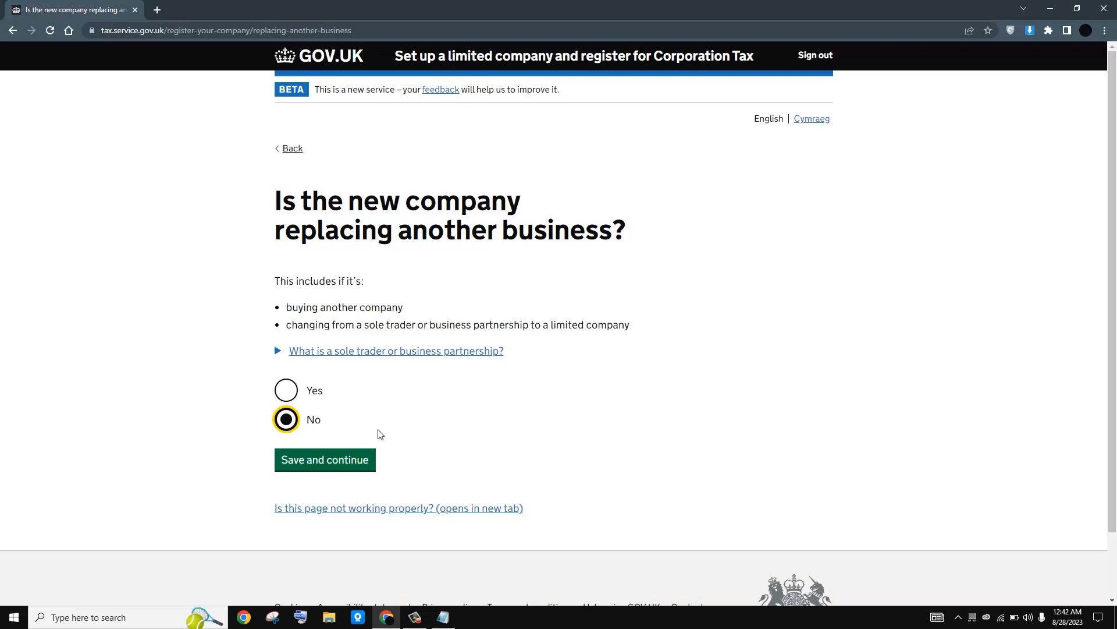
click(361, 459)
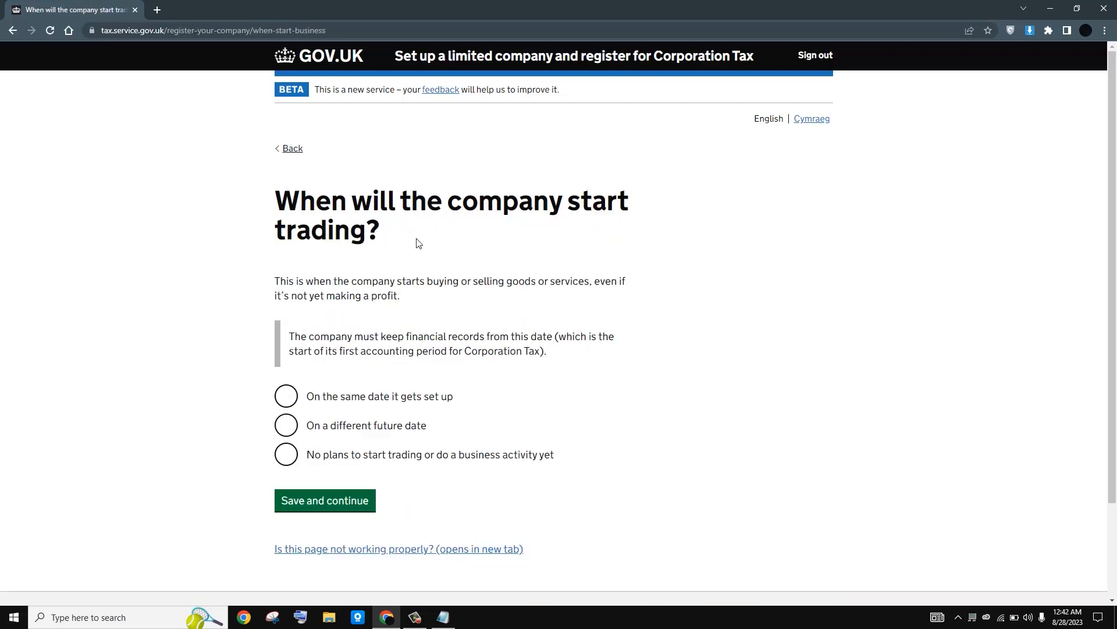
click(291, 399)
scroll(381, 453, down, 1)
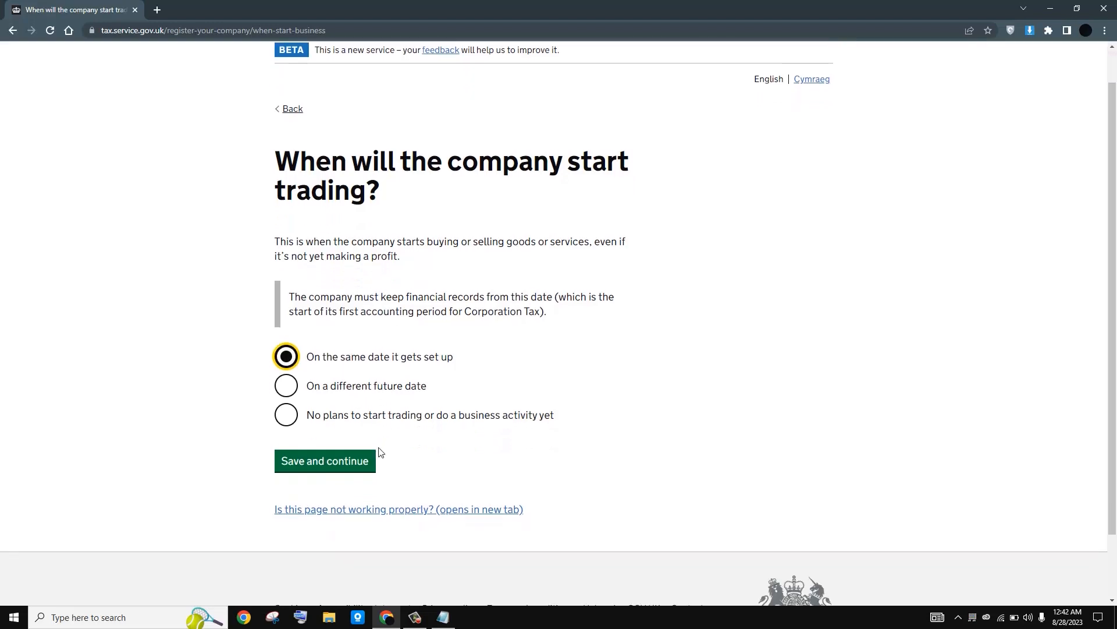
click(324, 470)
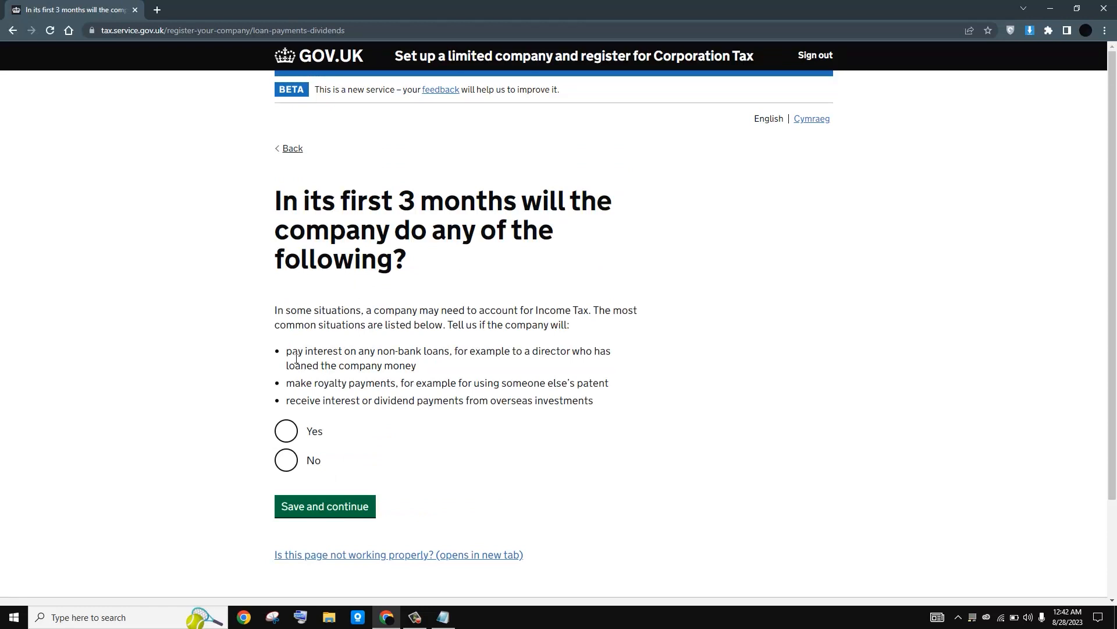
Step: Answer No to the first-three-months Income Tax situations question
drag(287, 352, 385, 357)
drag(314, 387, 394, 408)
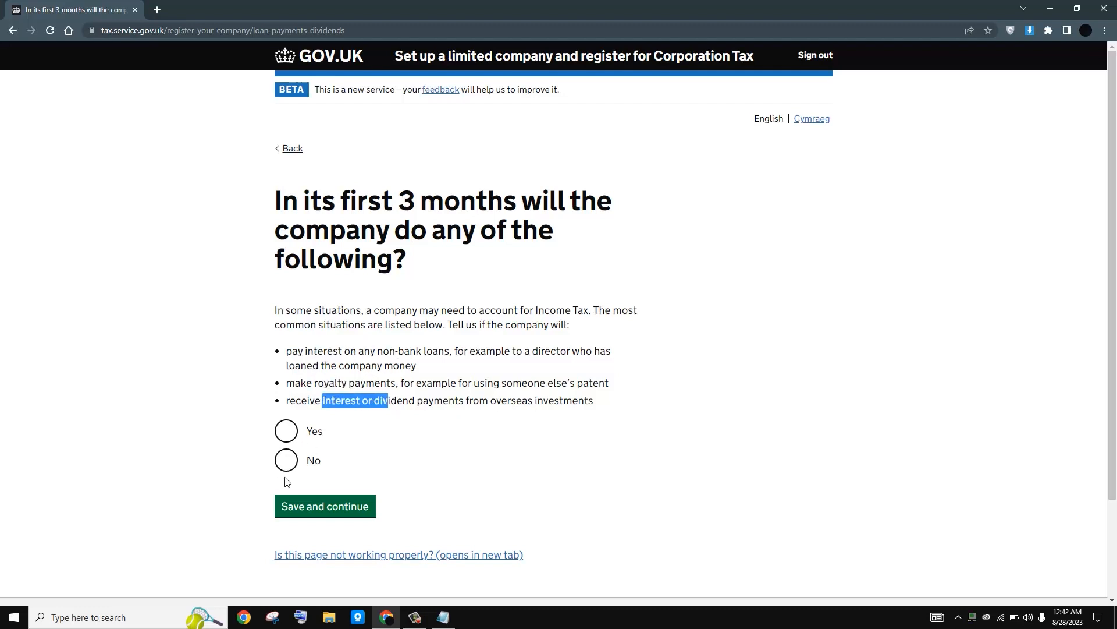
click(286, 459)
click(326, 550)
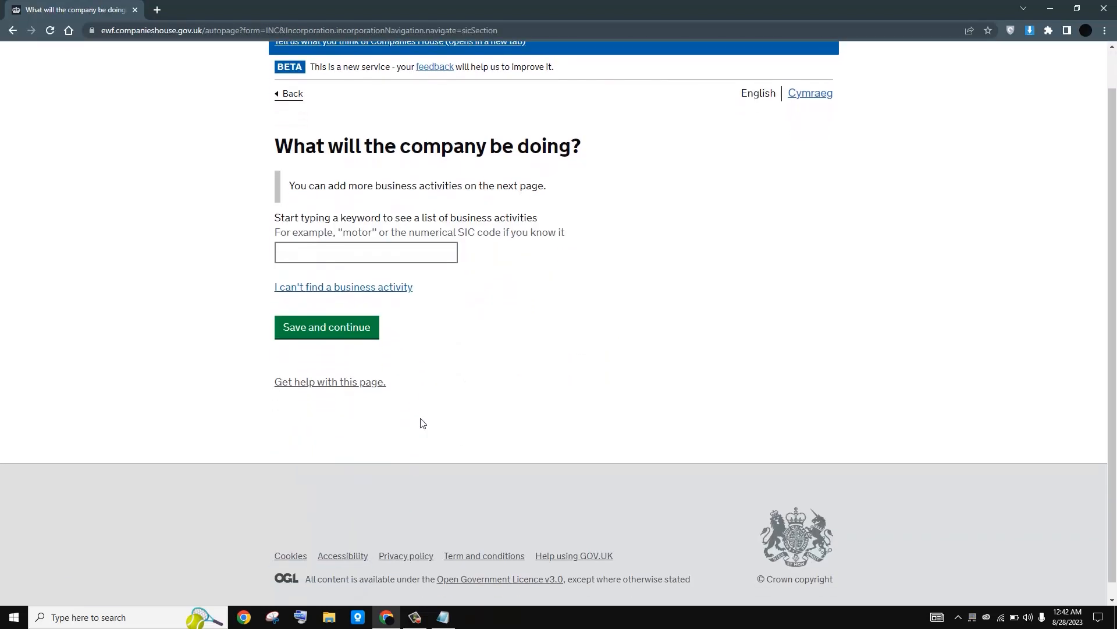
Step: Search 'retail' and choose other retail sale not in stores, stalls or markets (47990)
click(333, 249)
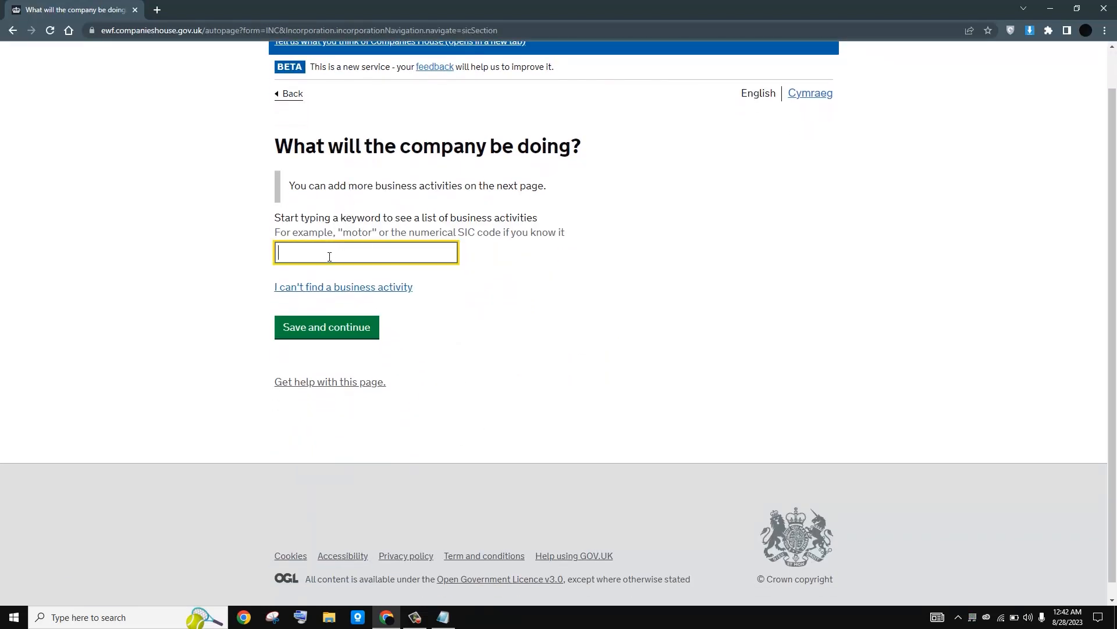
text(re)
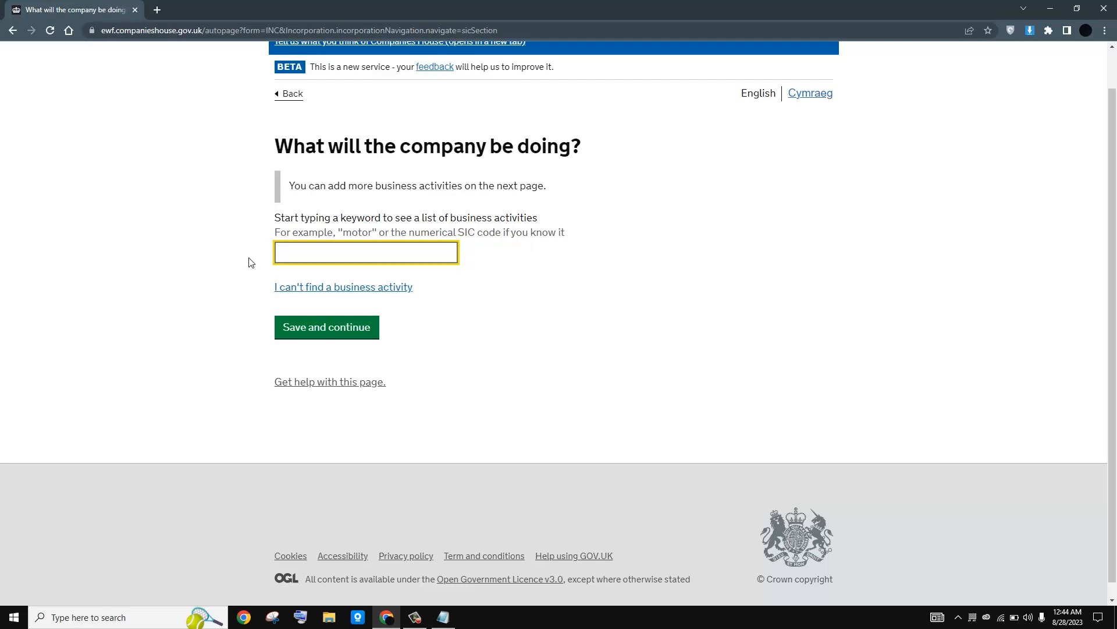
text(retail)
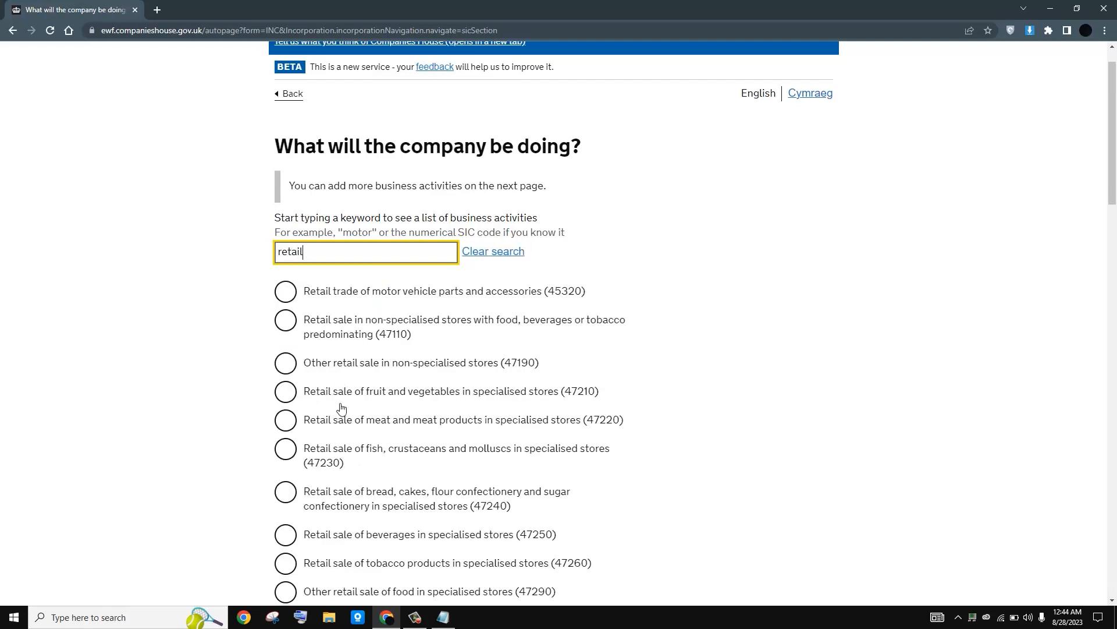
scroll(341, 409, down, 10)
scroll(341, 409, down, 10)
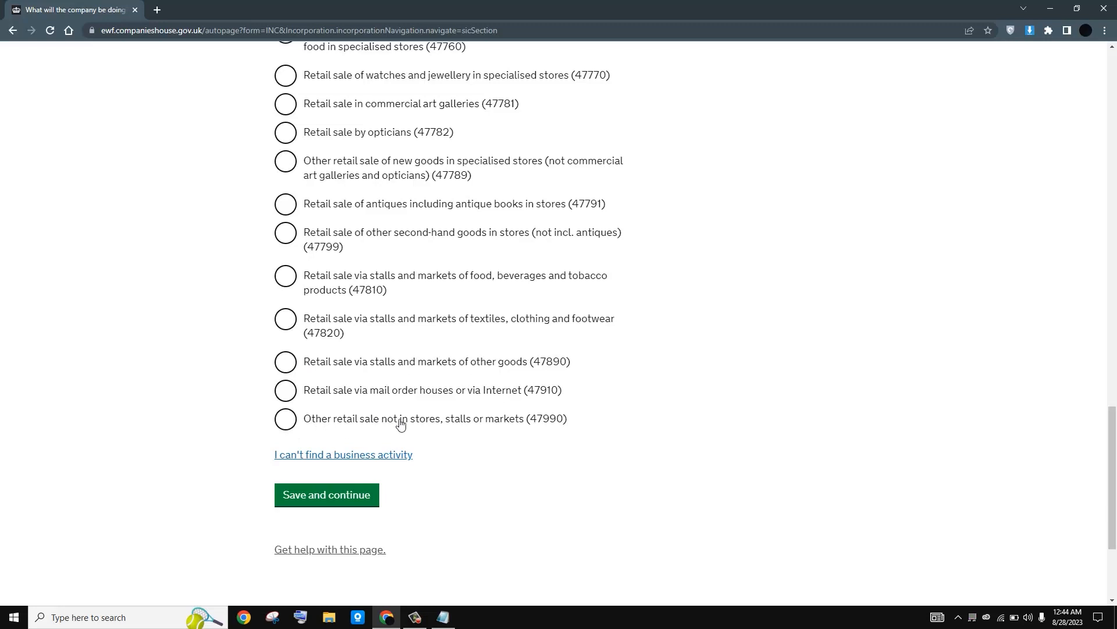
click(285, 419)
click(336, 500)
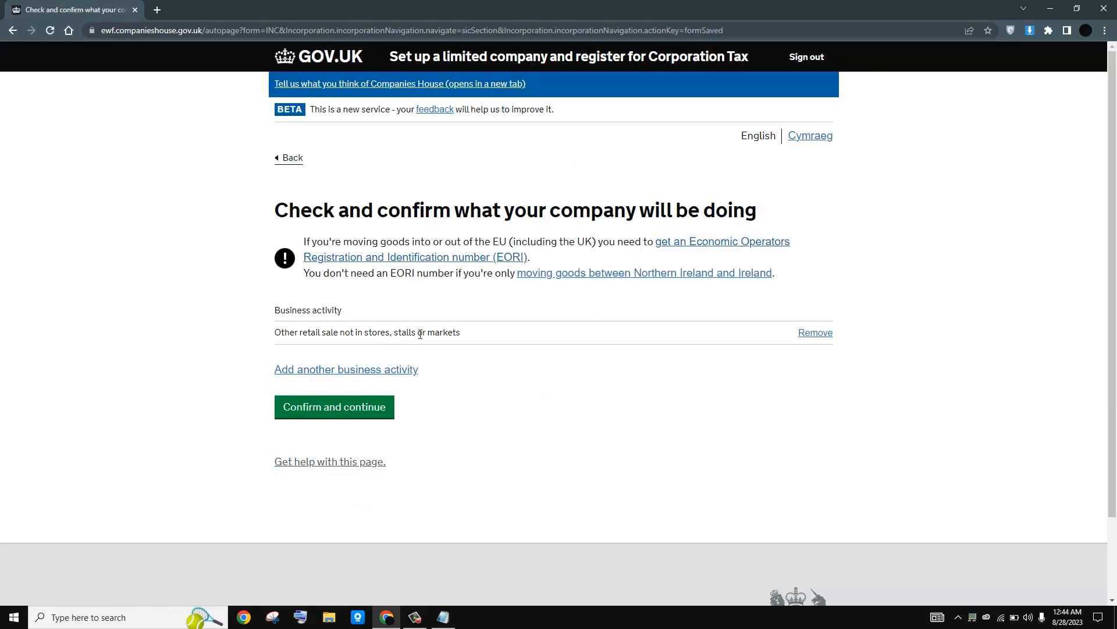
Step: Start adding another business activity, then abandon it and confirm 47990 as the only activity
click(333, 370)
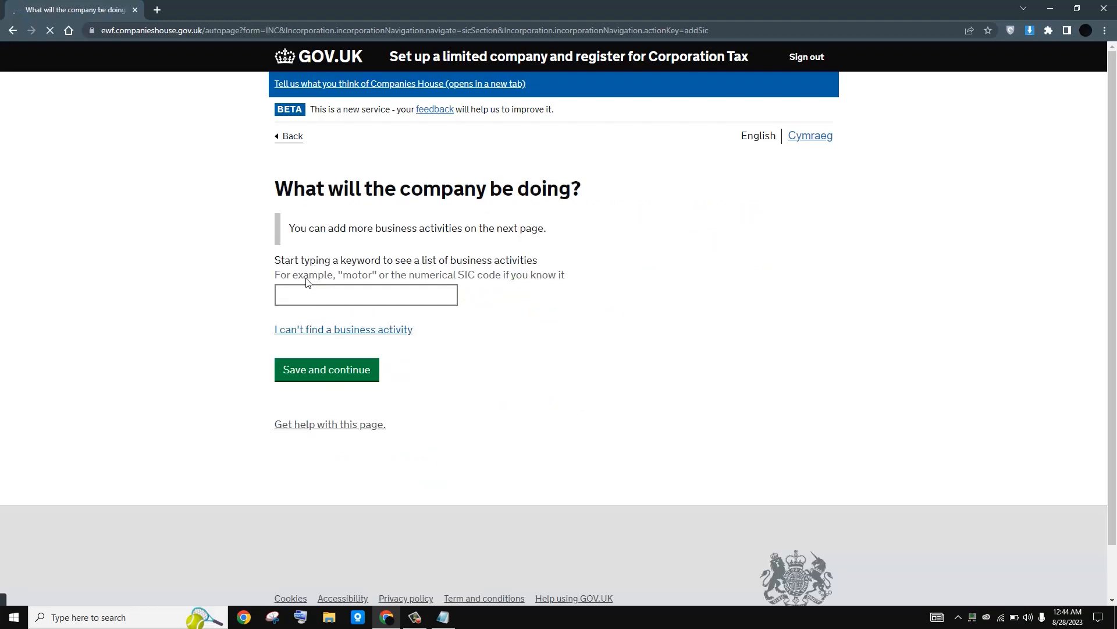
click(308, 305)
text(dr)
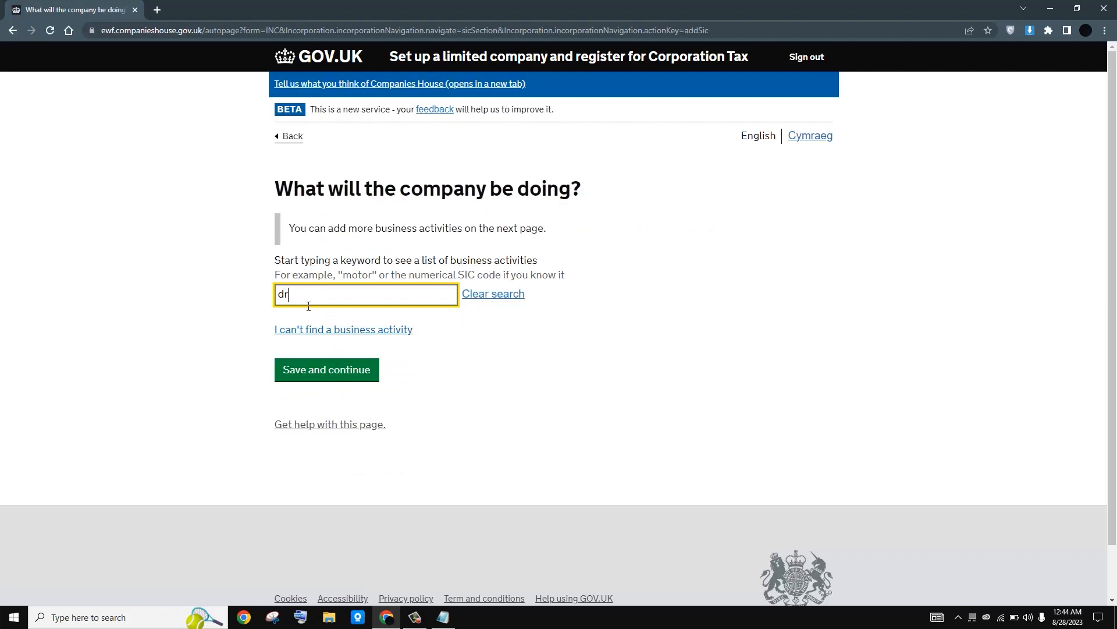
key(BackSpace)
key(BackSpace)
click(309, 330)
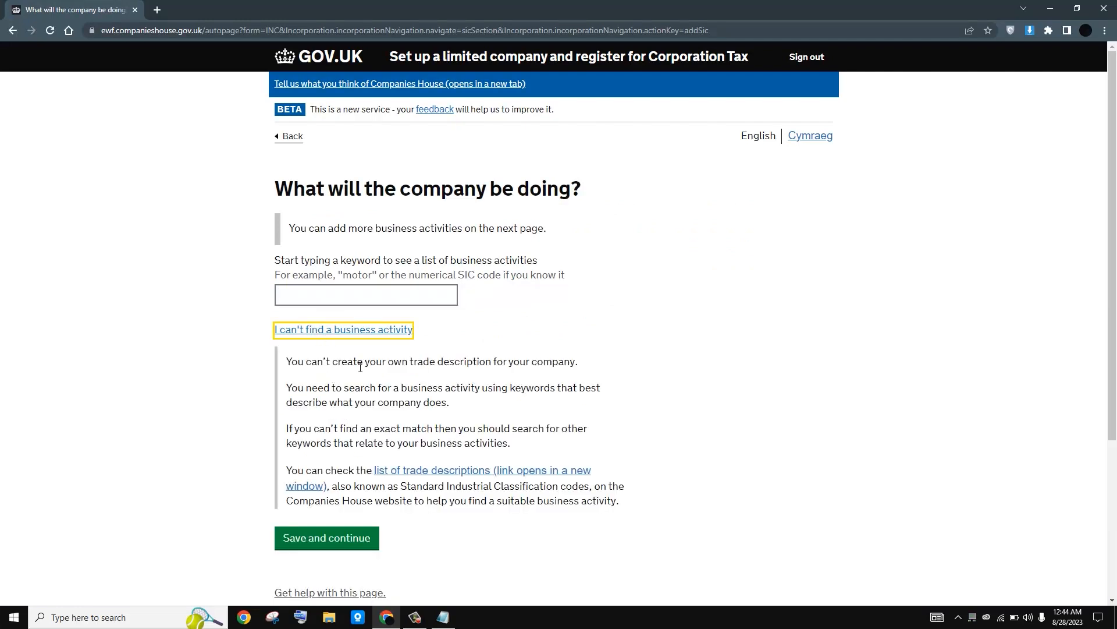
click(372, 291)
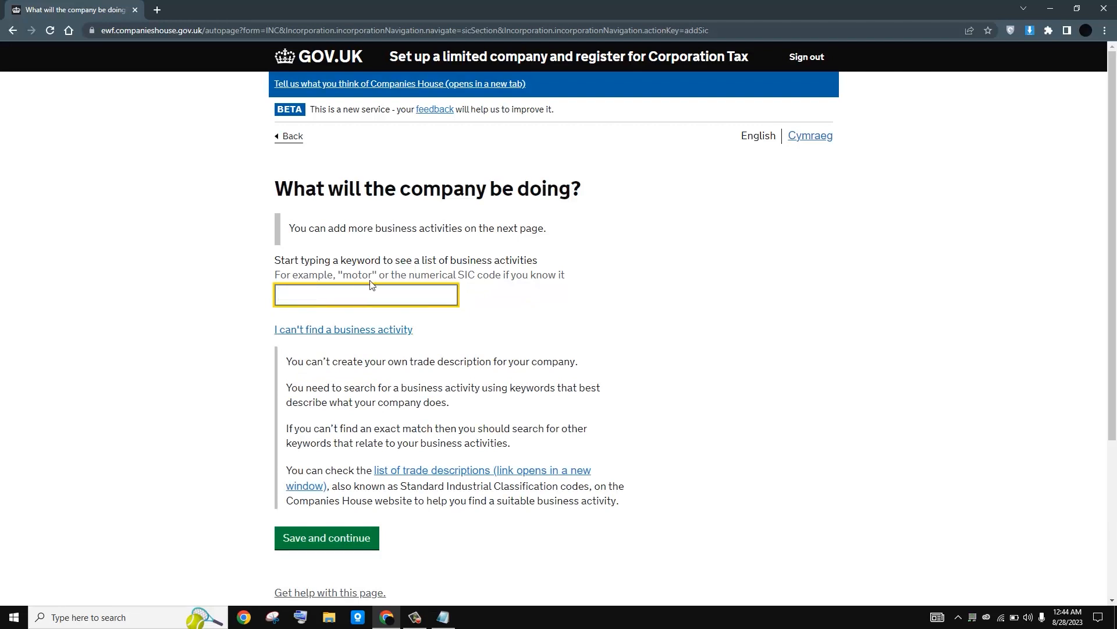
text(free)
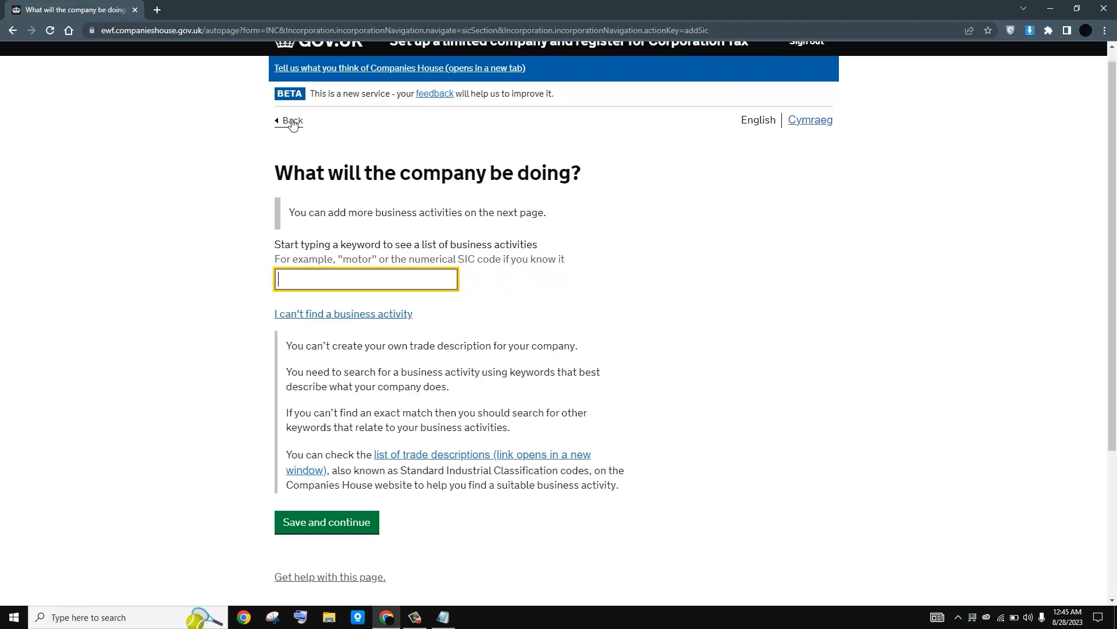
click(291, 121)
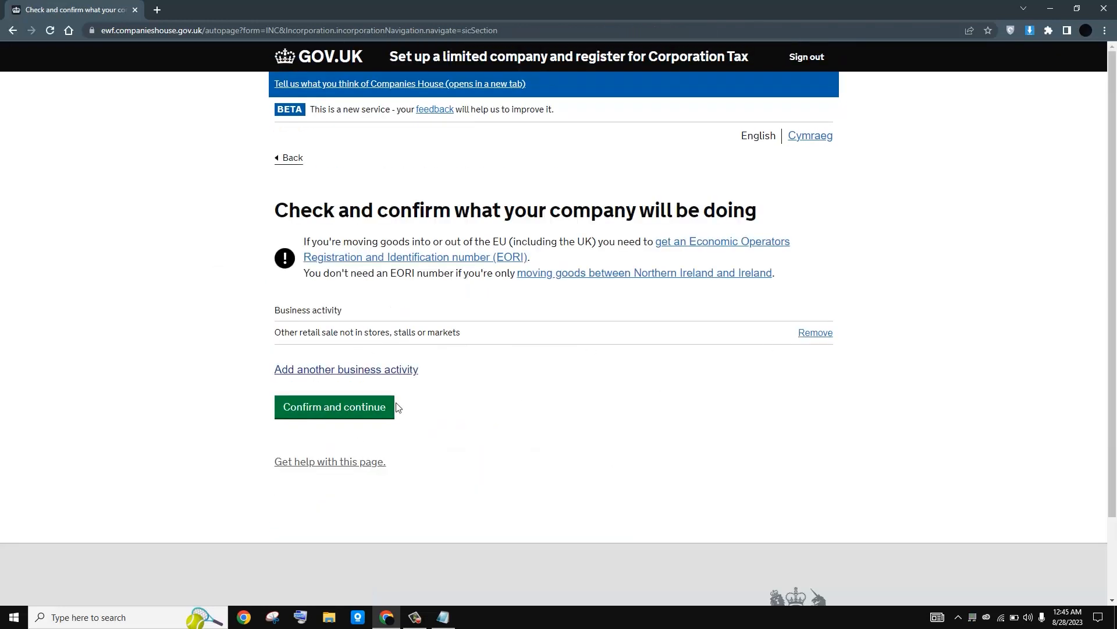
click(339, 404)
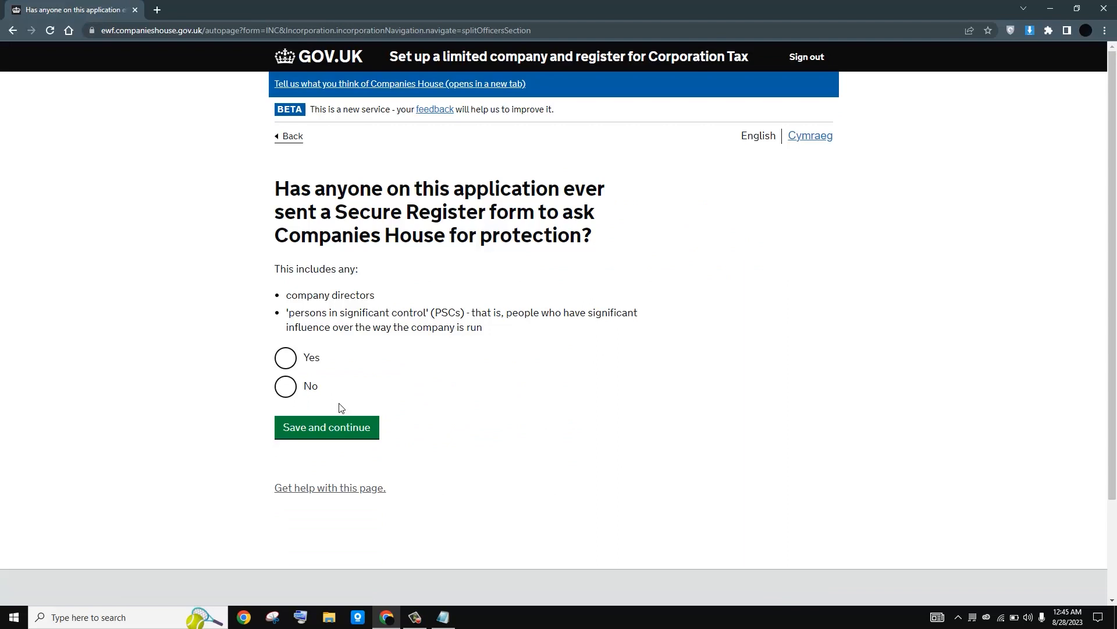
Step: Answer No to Secure Register and enter the director's title Mr., names and no other names
click(288, 389)
click(332, 433)
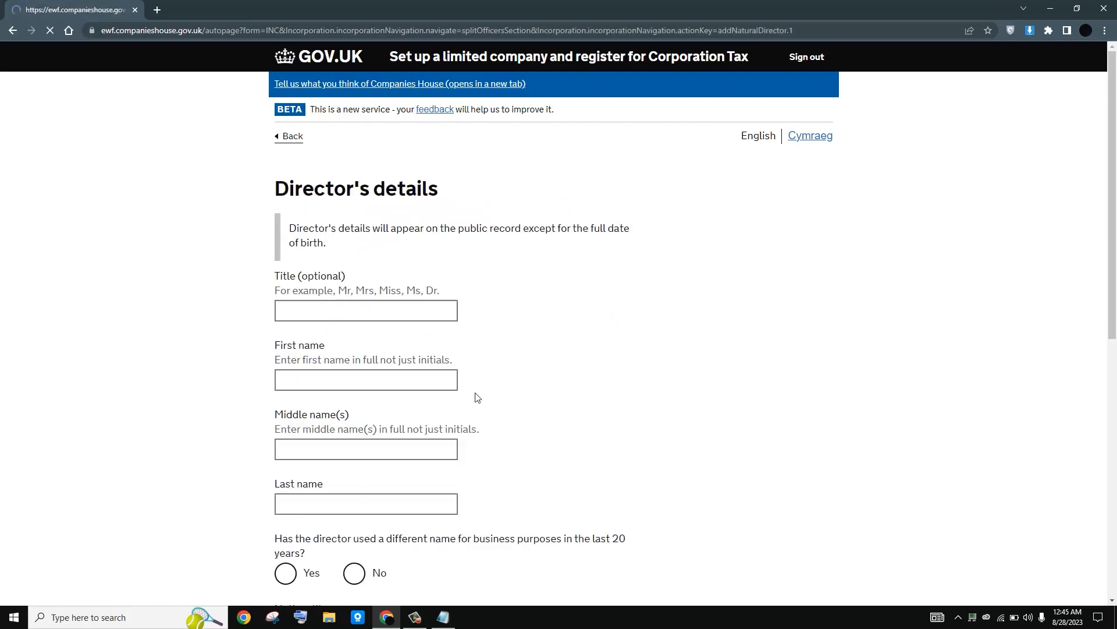
click(331, 318)
text(Mr)
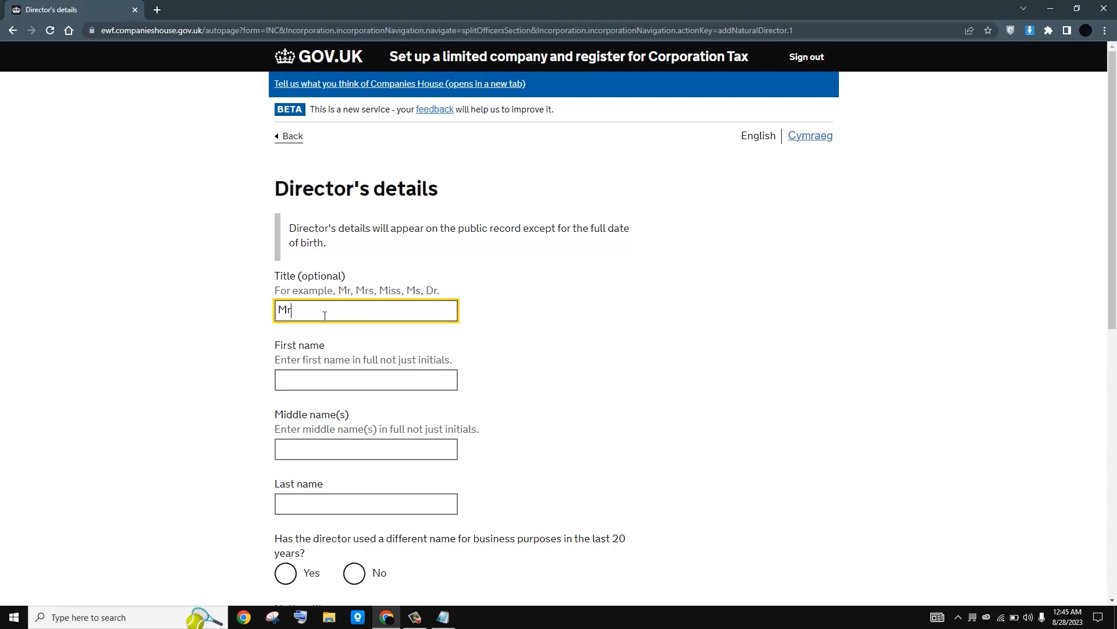
text(.)
click(309, 384)
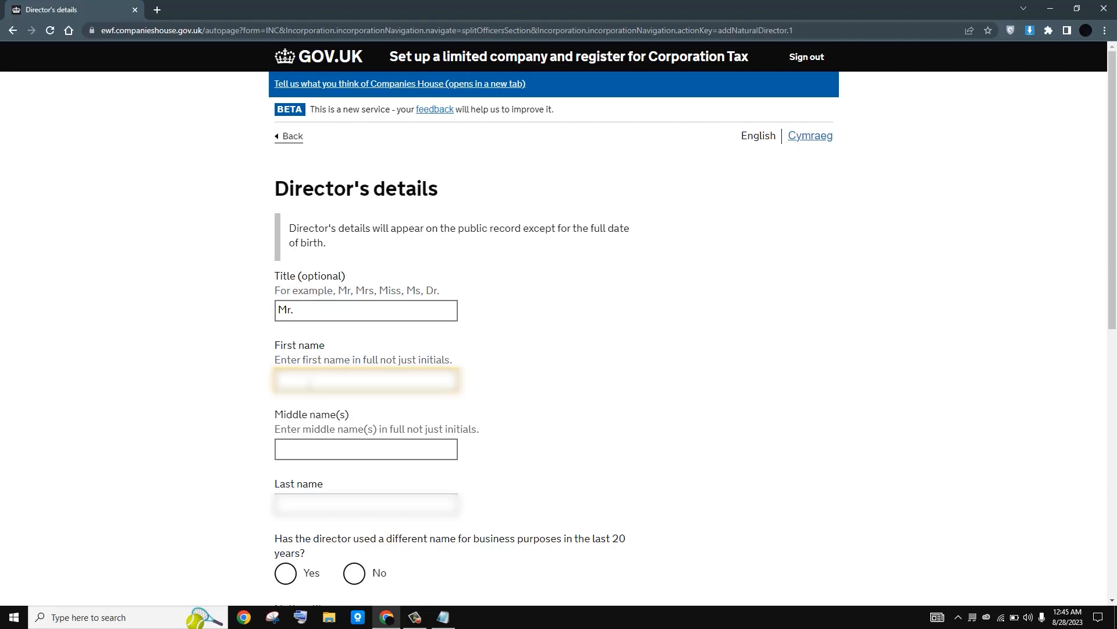
text([illegible][illegible][illegible])
click(306, 506)
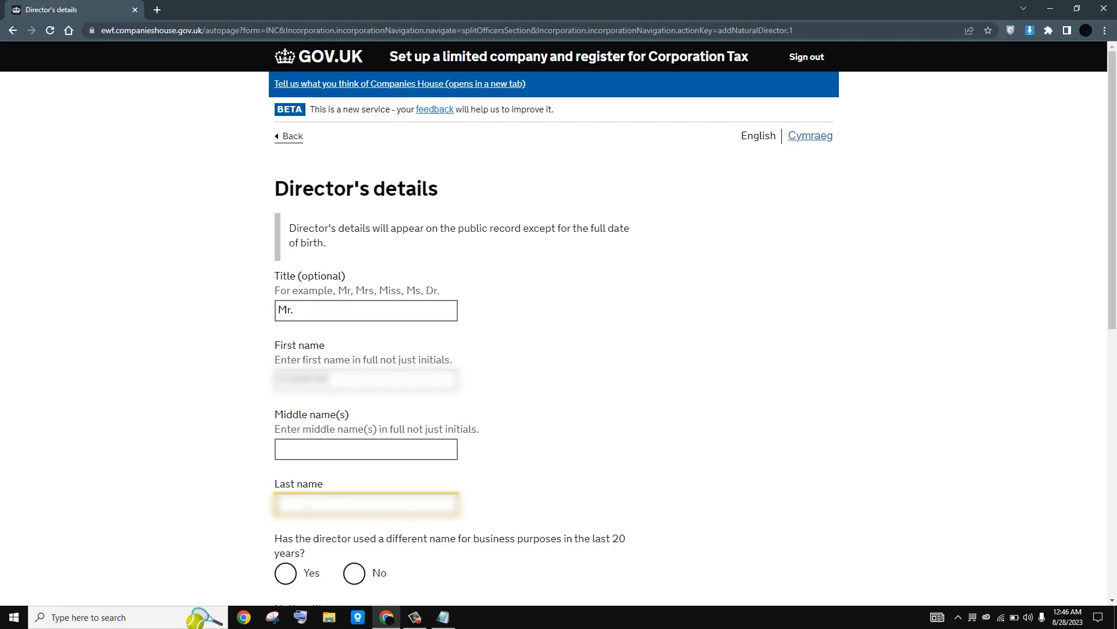
text([illegible])
scroll(300, 282, down, 5)
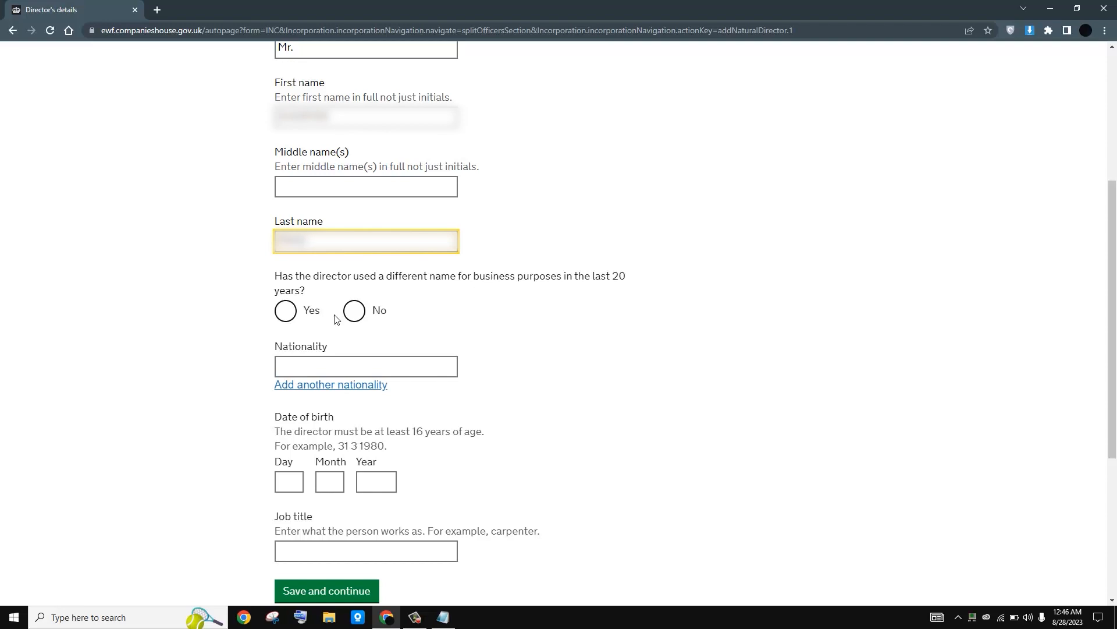
click(354, 312)
scroll(371, 301, down, 2)
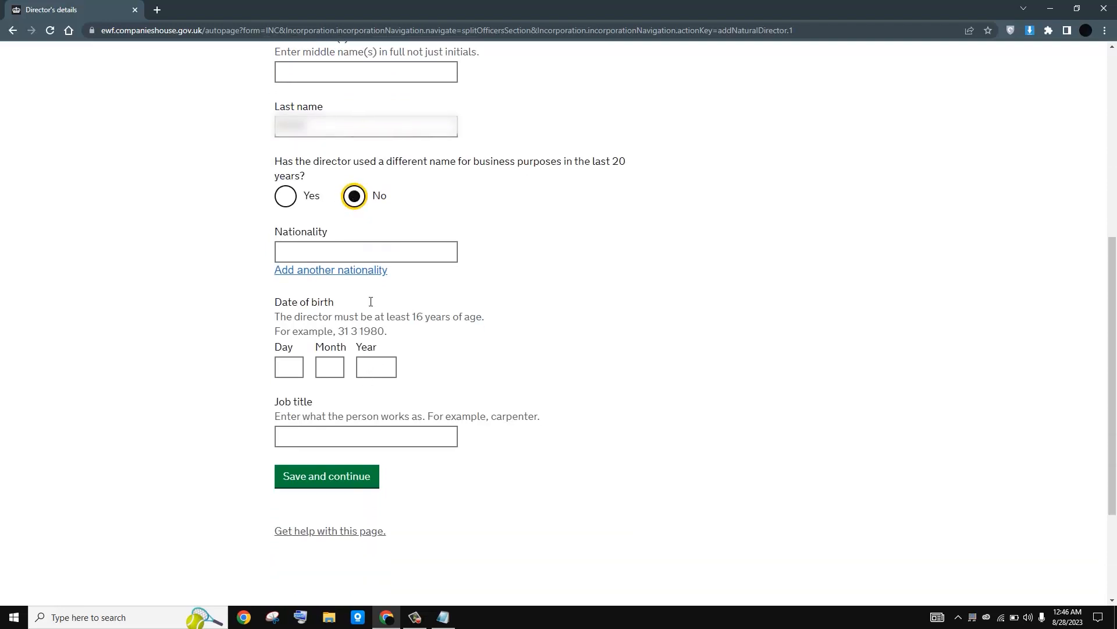
Step: Set the director's nationality to Pakistani, date of birth and job title Director, then save
click(322, 256)
text(PAK)
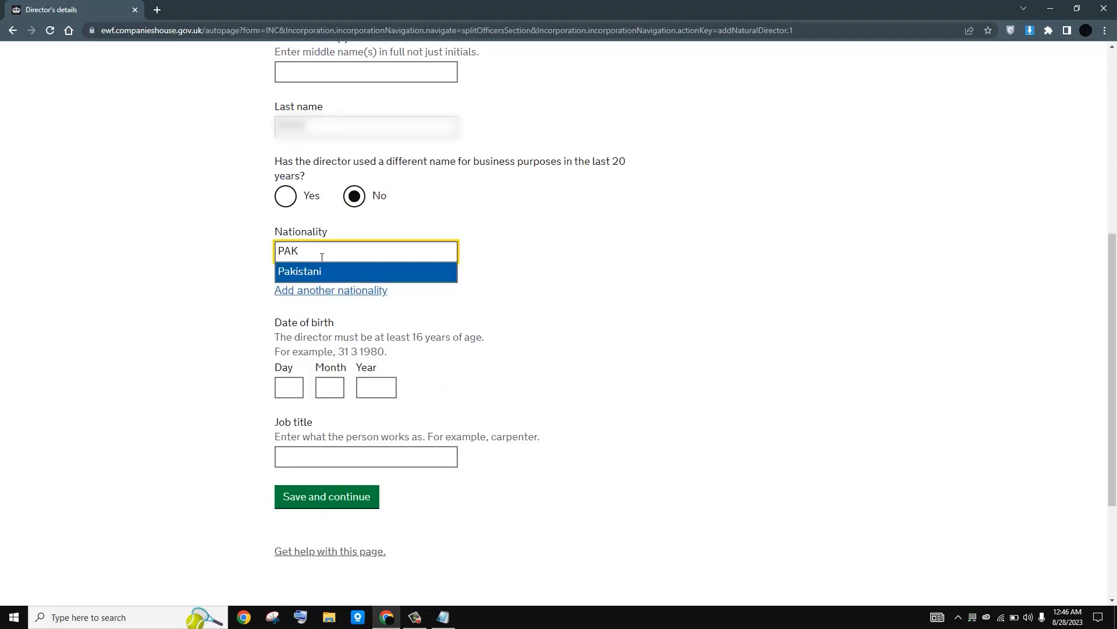
click(321, 279)
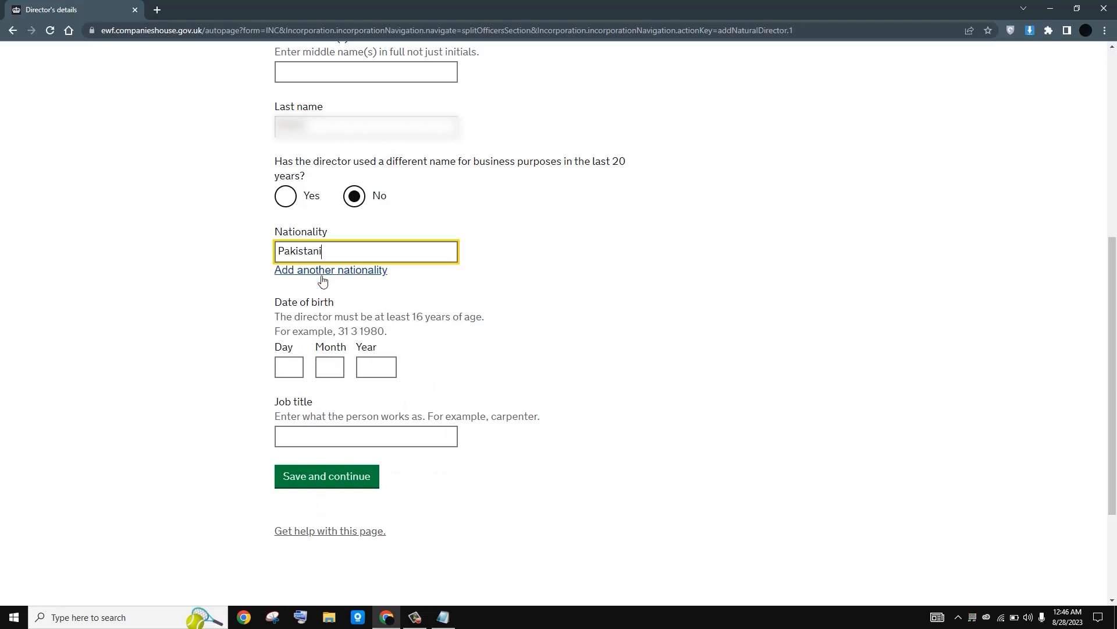
click(294, 375)
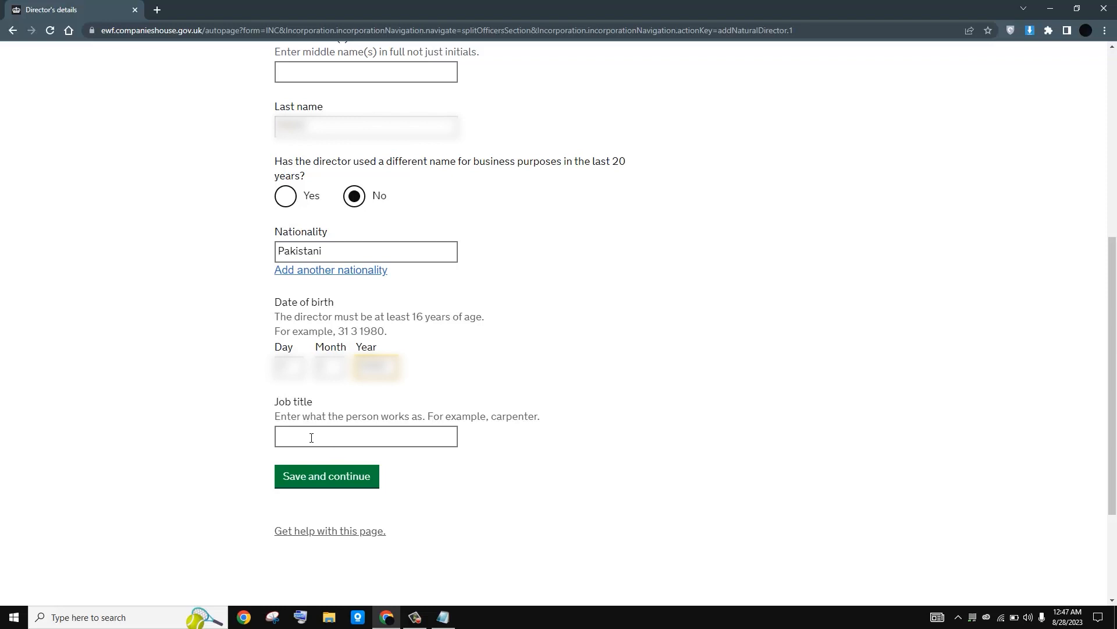
click(312, 438)
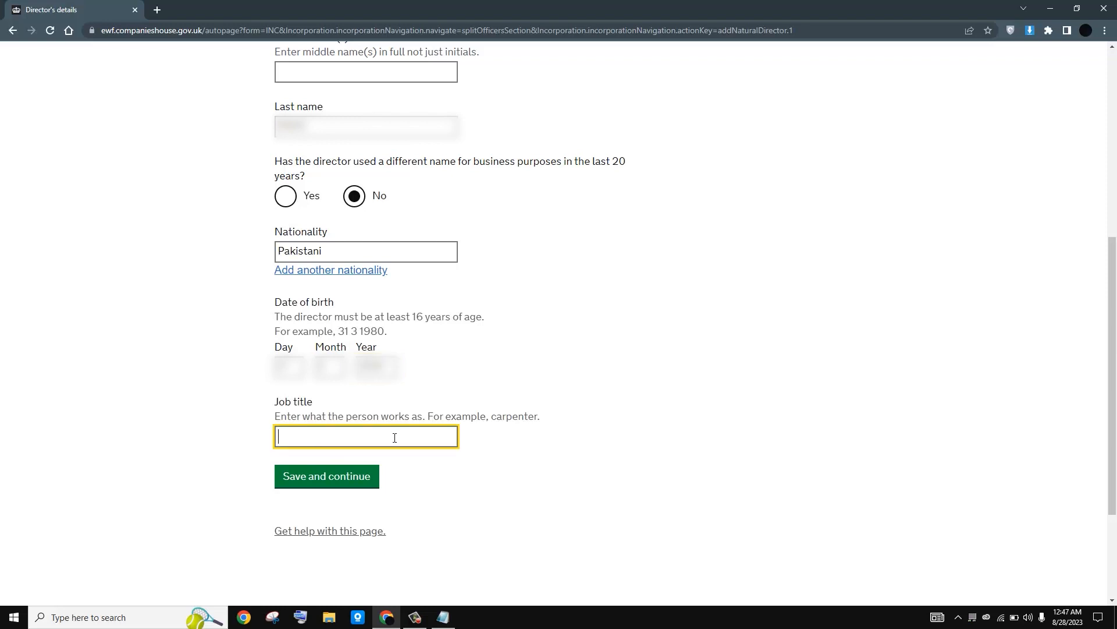
text(DIRE)
scroll(366, 226, down, 3)
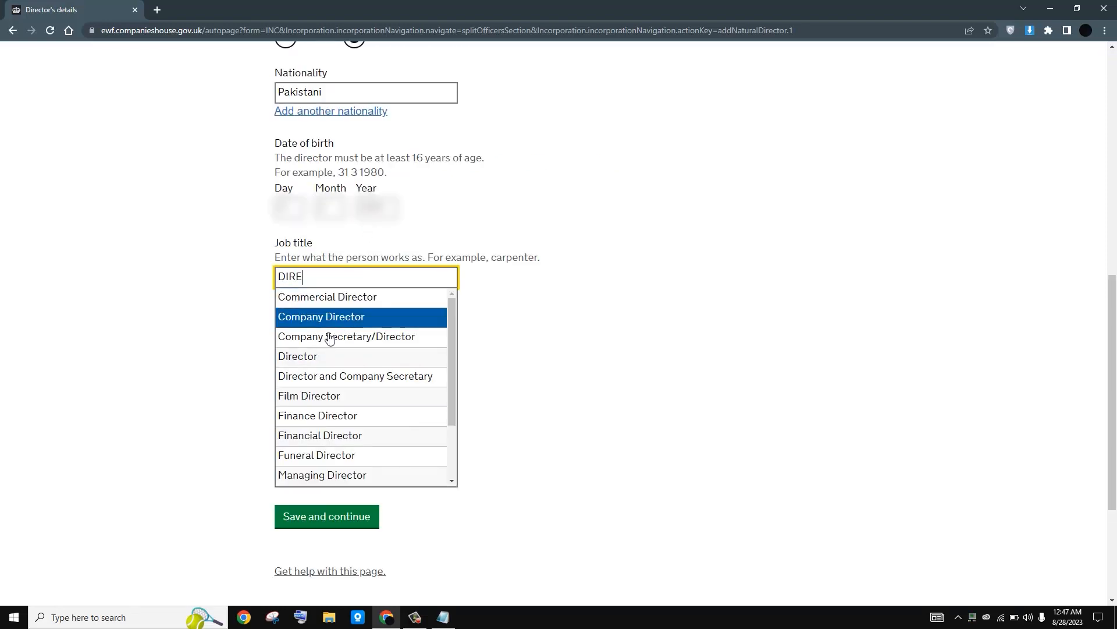
click(301, 357)
click(327, 317)
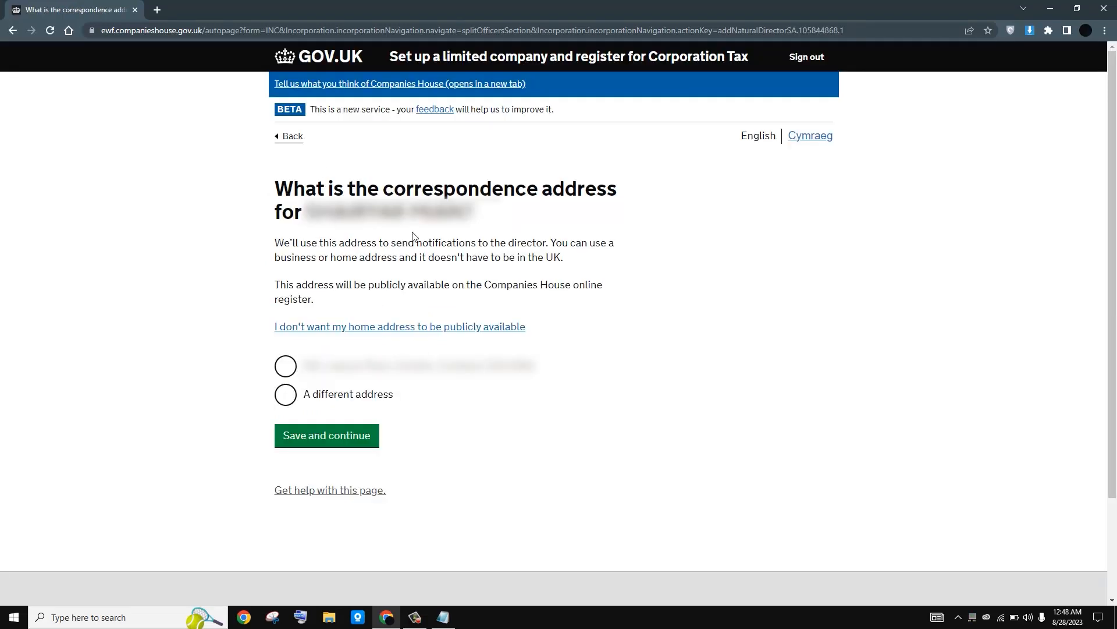
Step: Use the existing address as the director's correspondence and home address
click(286, 366)
click(310, 496)
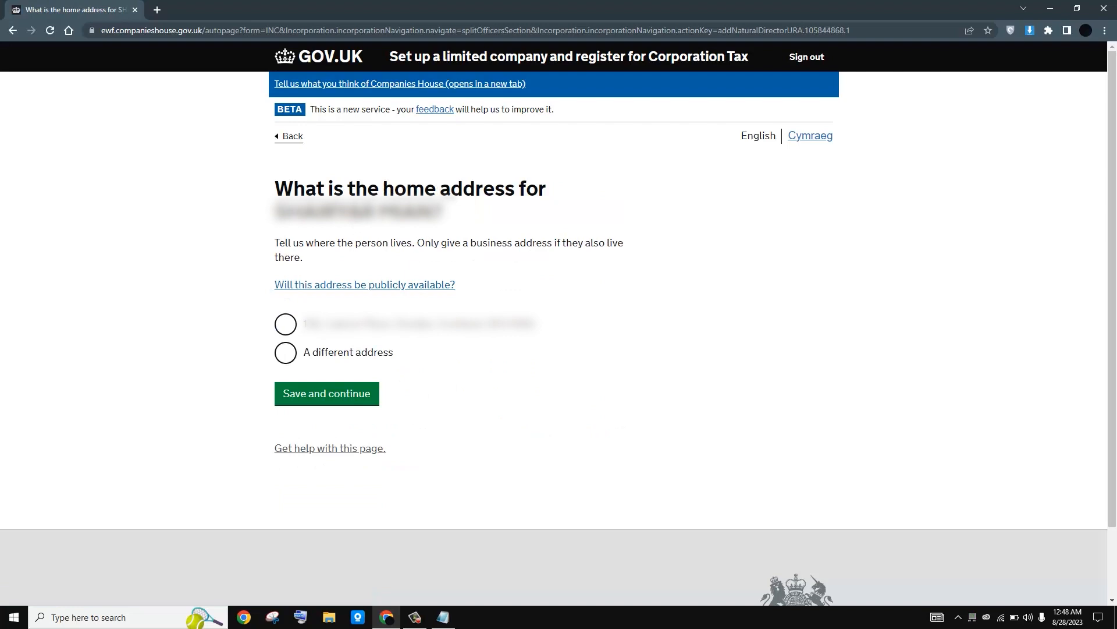
click(286, 323)
click(312, 391)
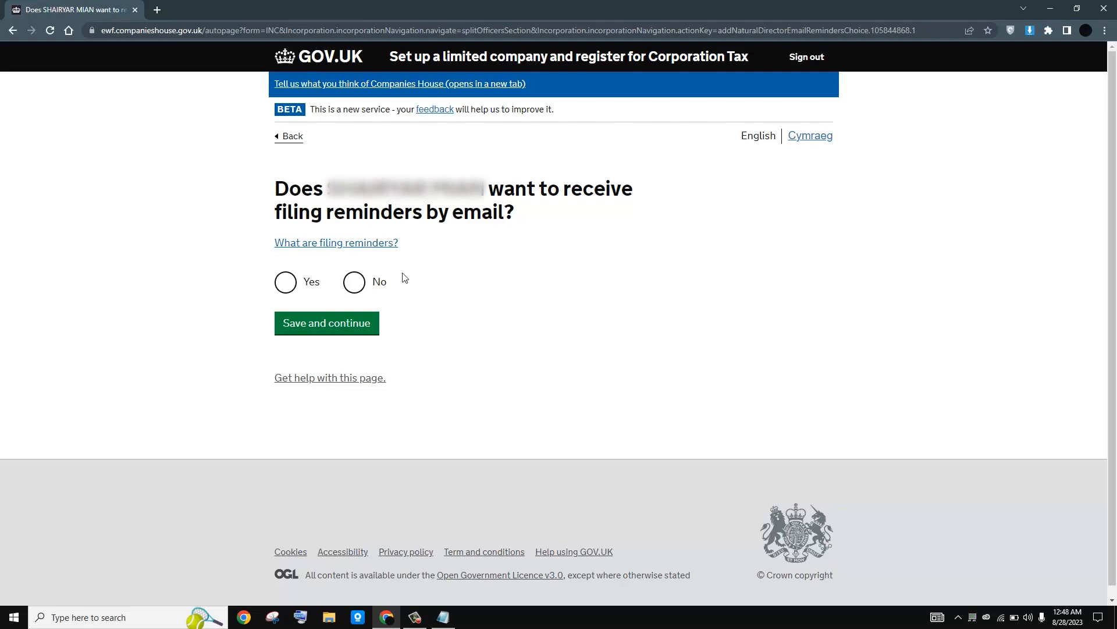
Step: Opt in to email filing reminders sent to the director's listed email address
click(286, 282)
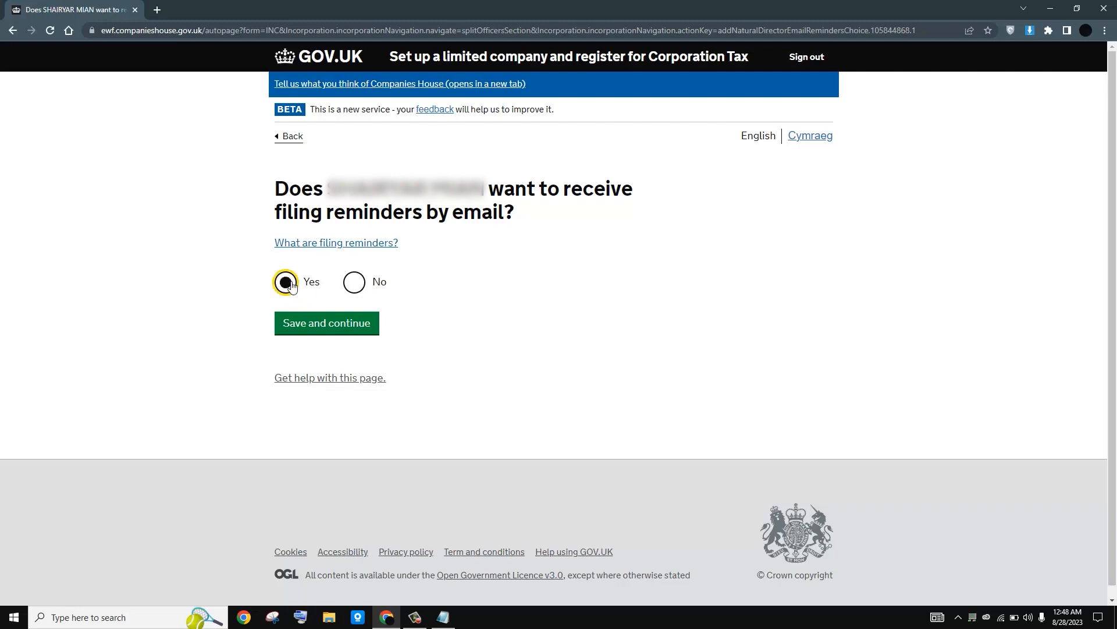
click(333, 323)
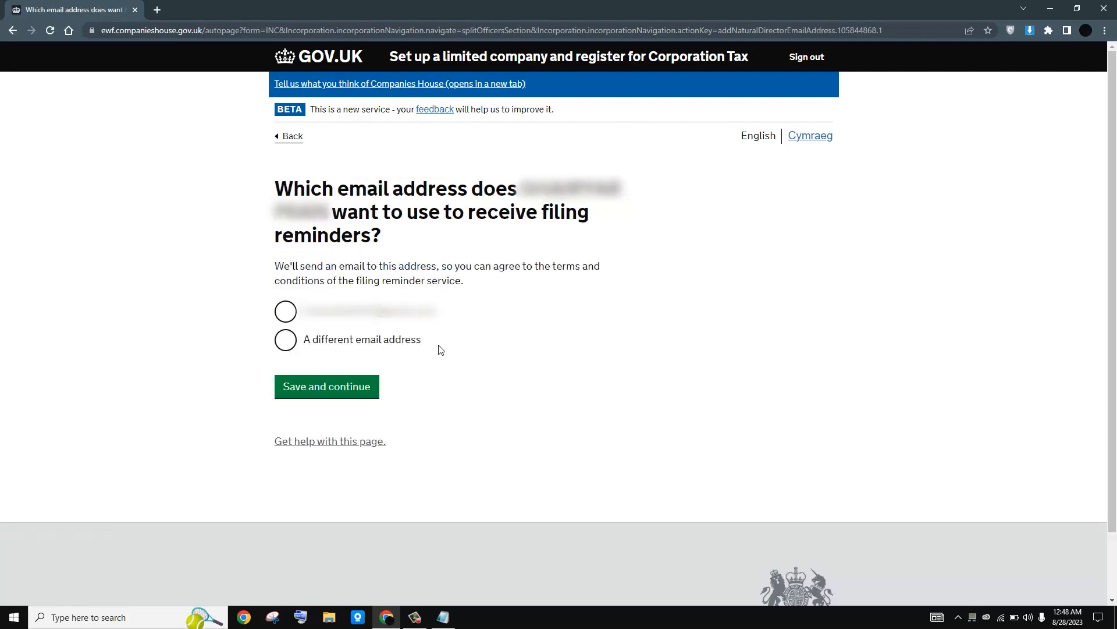
click(293, 315)
click(321, 386)
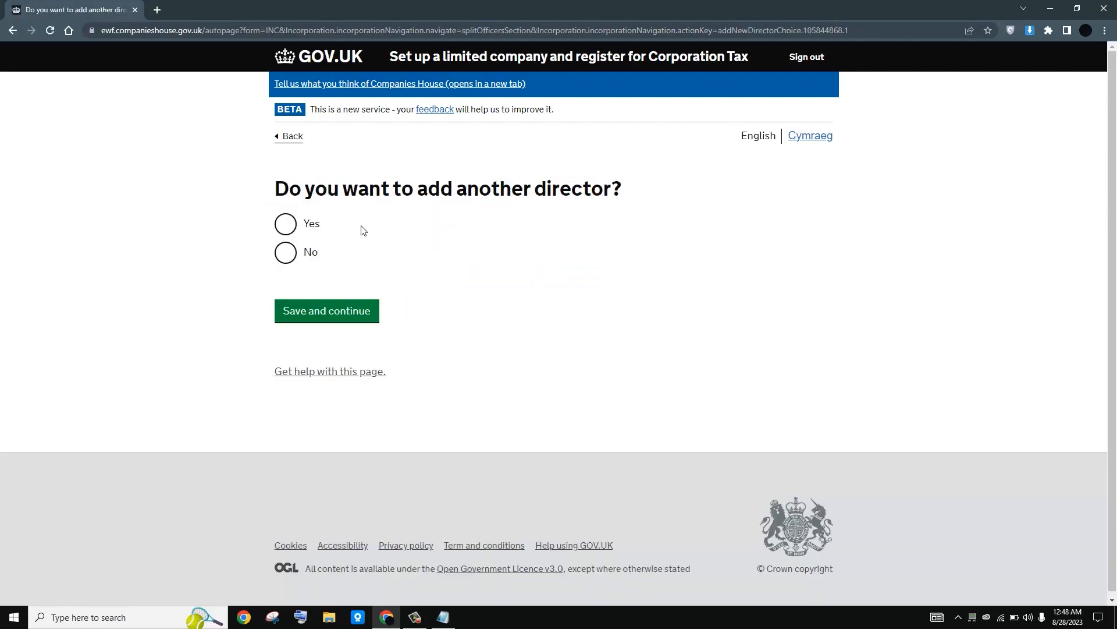
Step: Answer No to adding another director, then tick both director confirmations and save
click(286, 256)
click(326, 310)
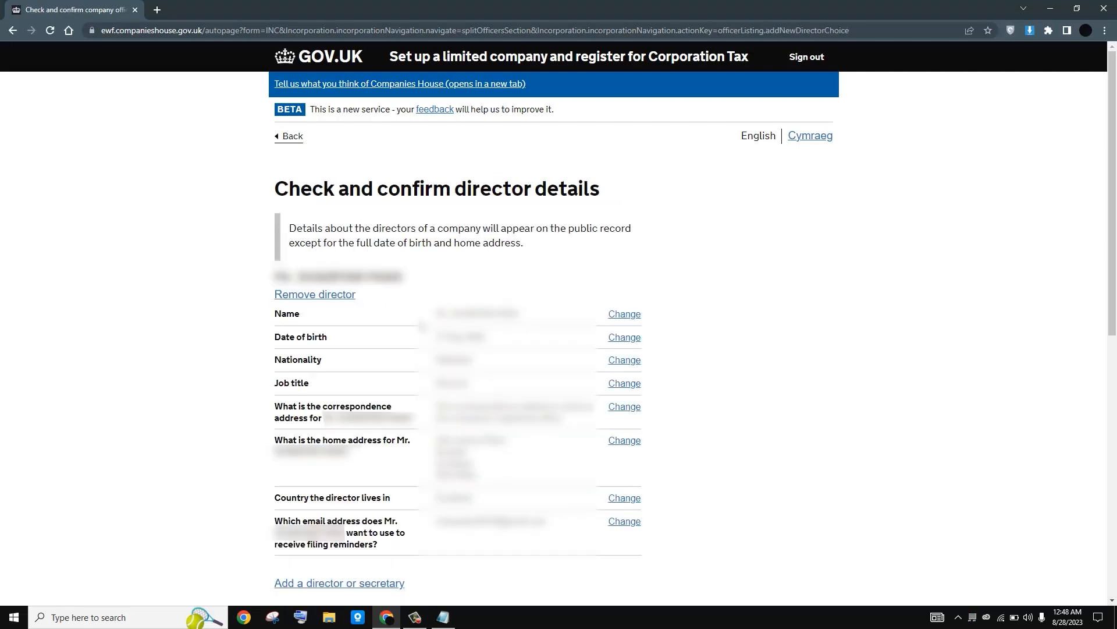
scroll(423, 327, down, 3)
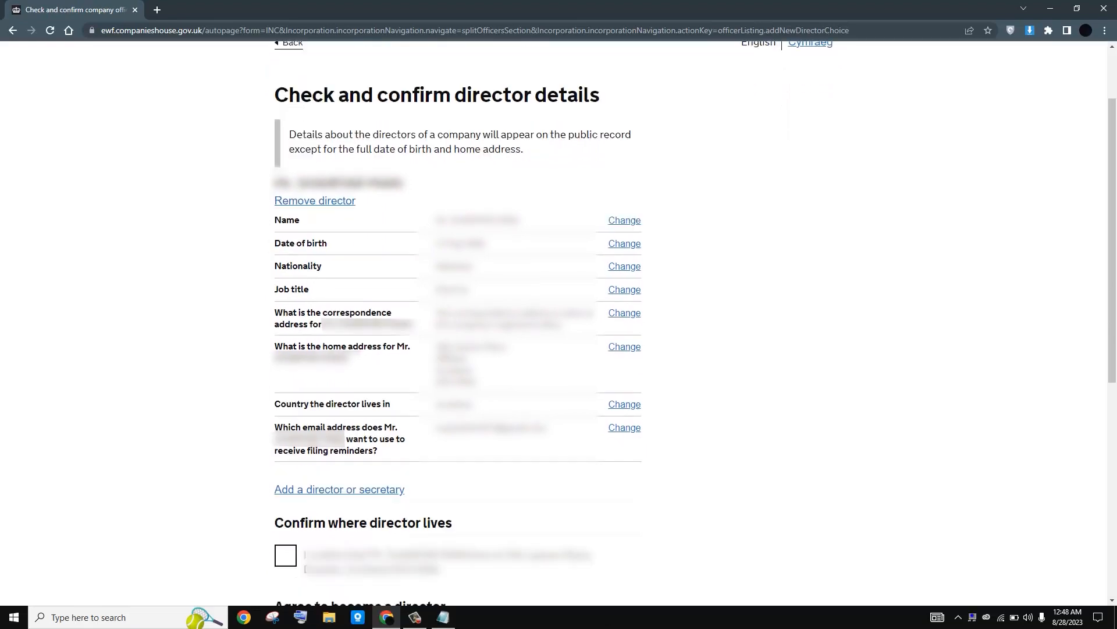
scroll(458, 323, up, 1)
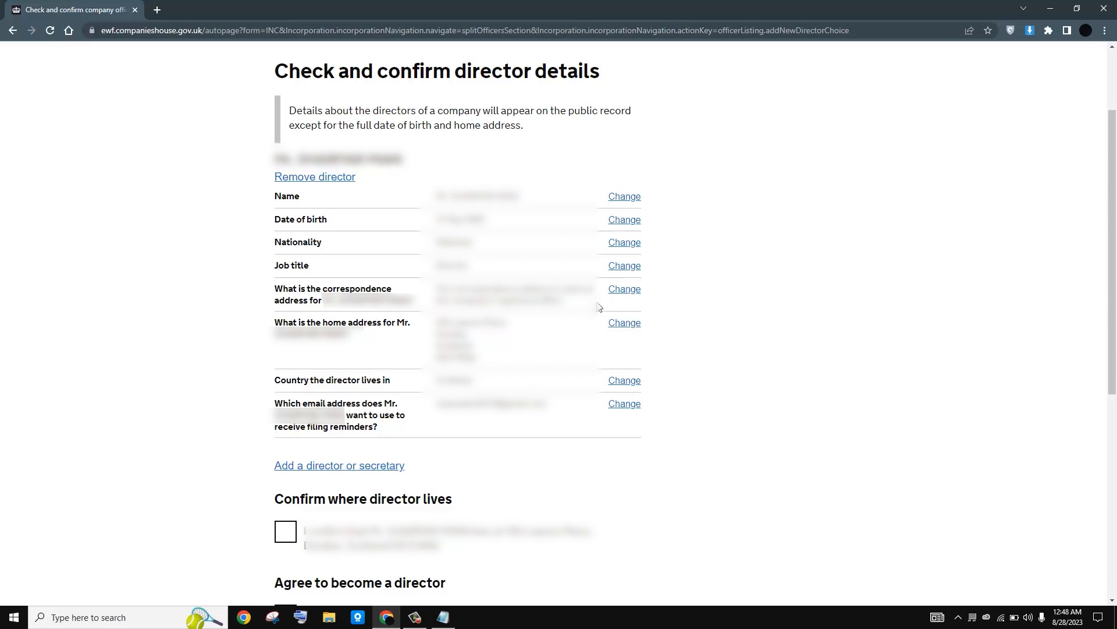
scroll(504, 391, down, 3)
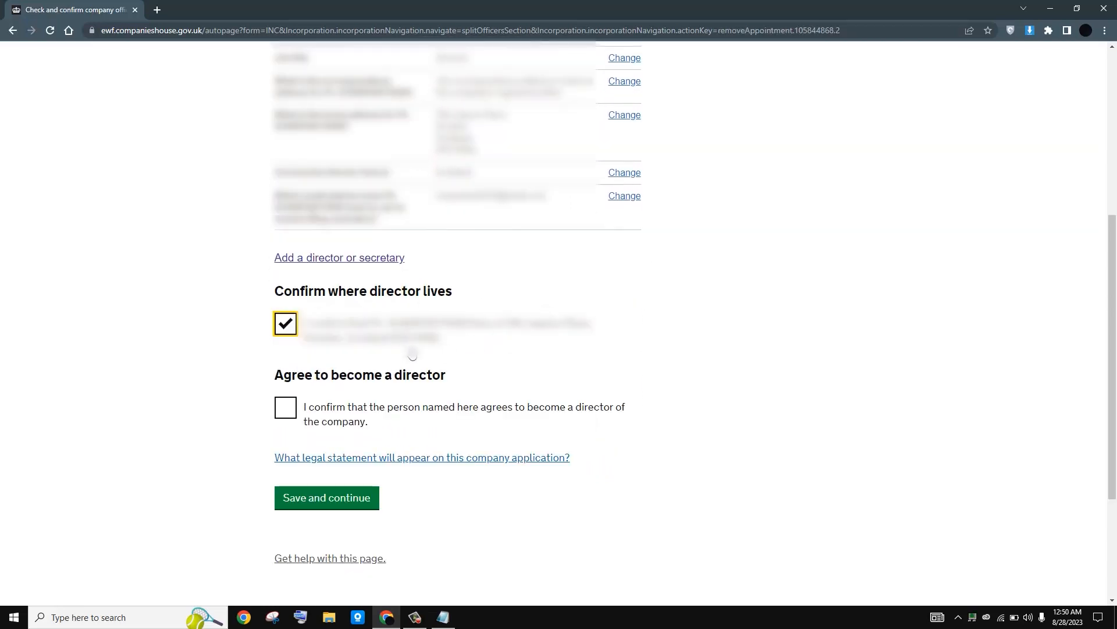
click(290, 411)
scroll(320, 425, down, 2)
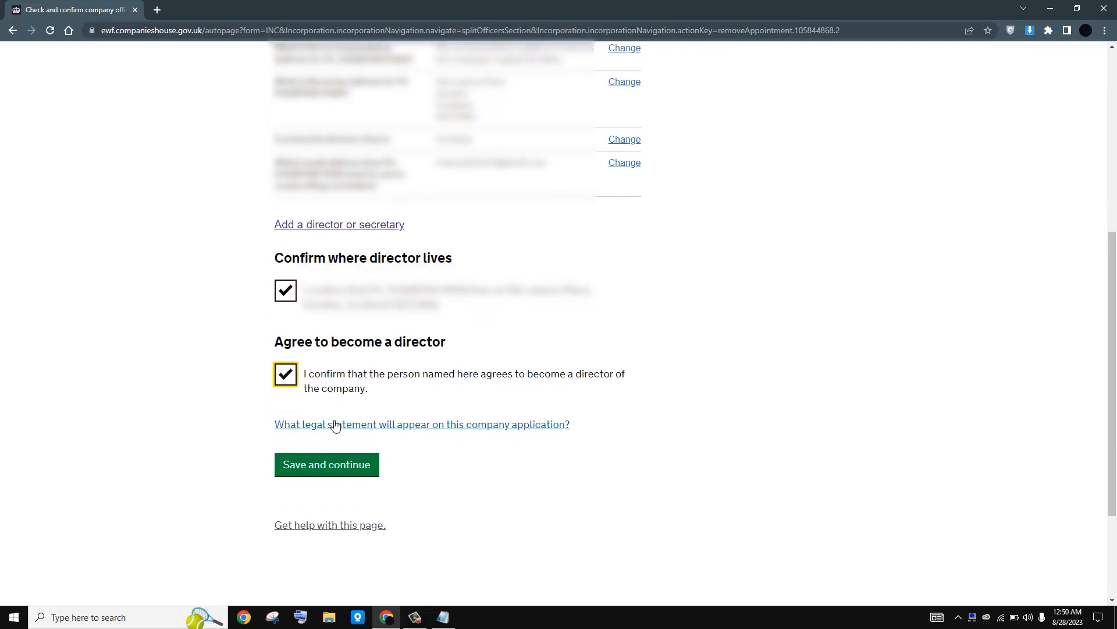
click(319, 393)
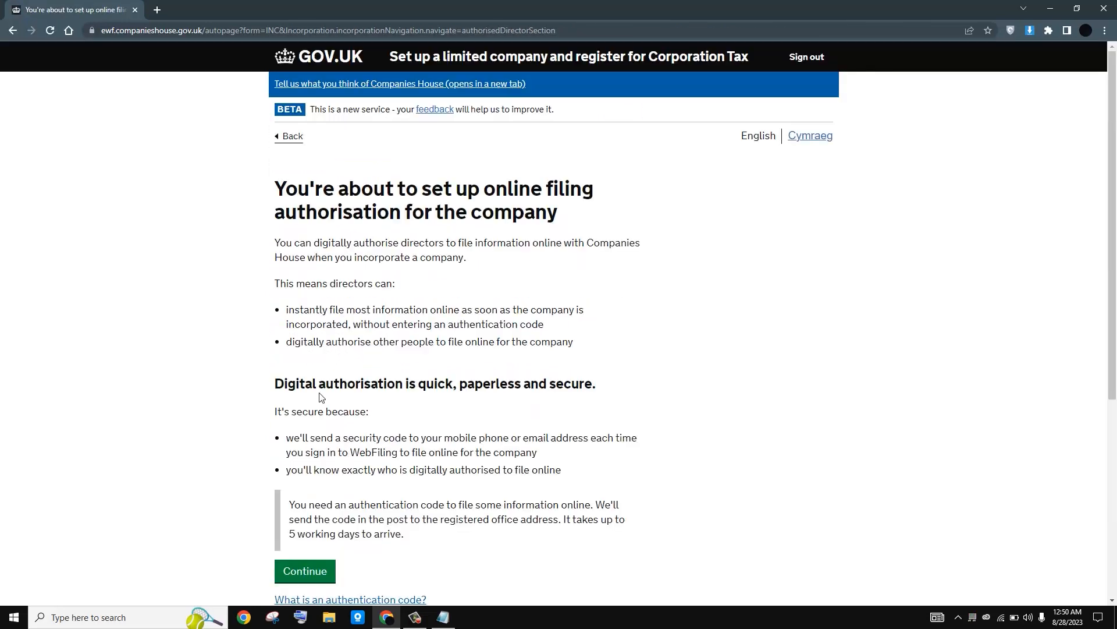
Step: Choose Yes to authorise online filing and select the one director to authorise
scroll(329, 428, down, 1)
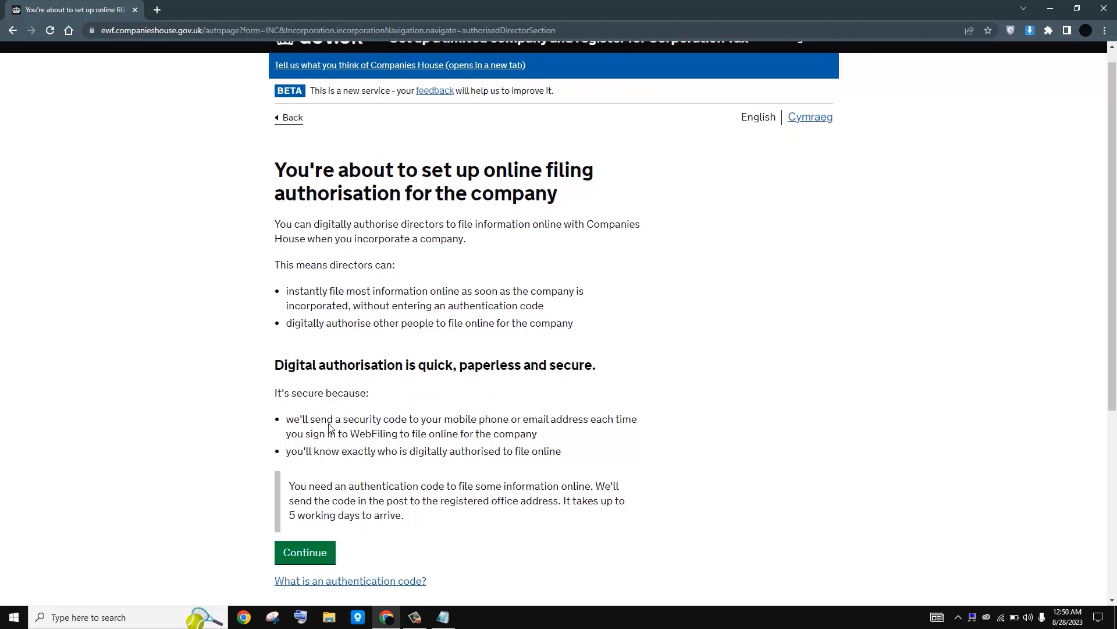
scroll(330, 428, down, 2)
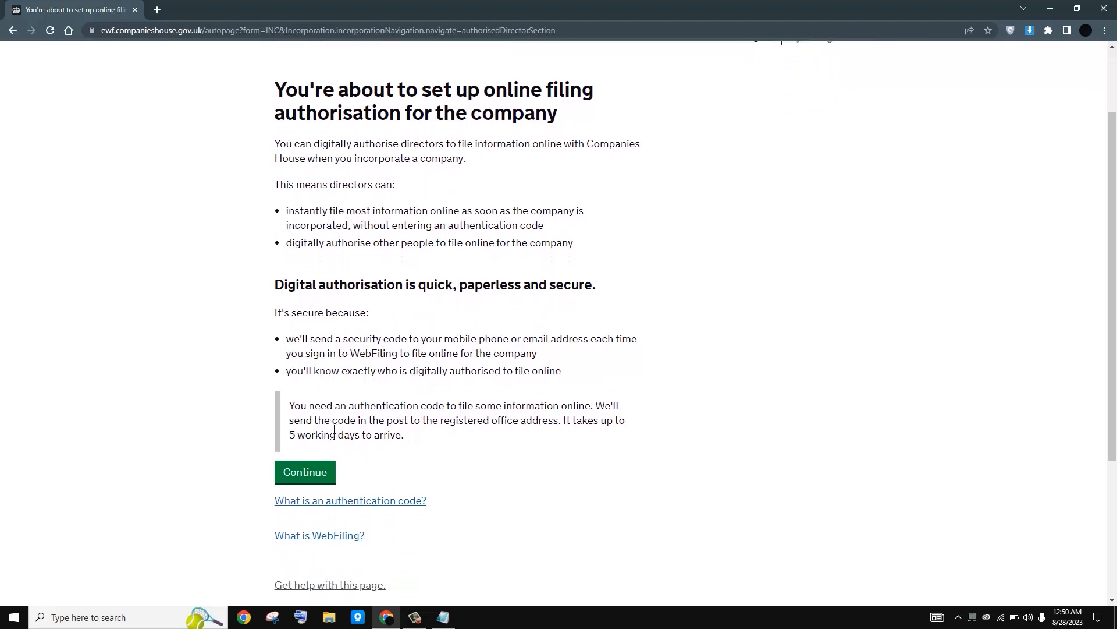
scroll(337, 334, up, 1)
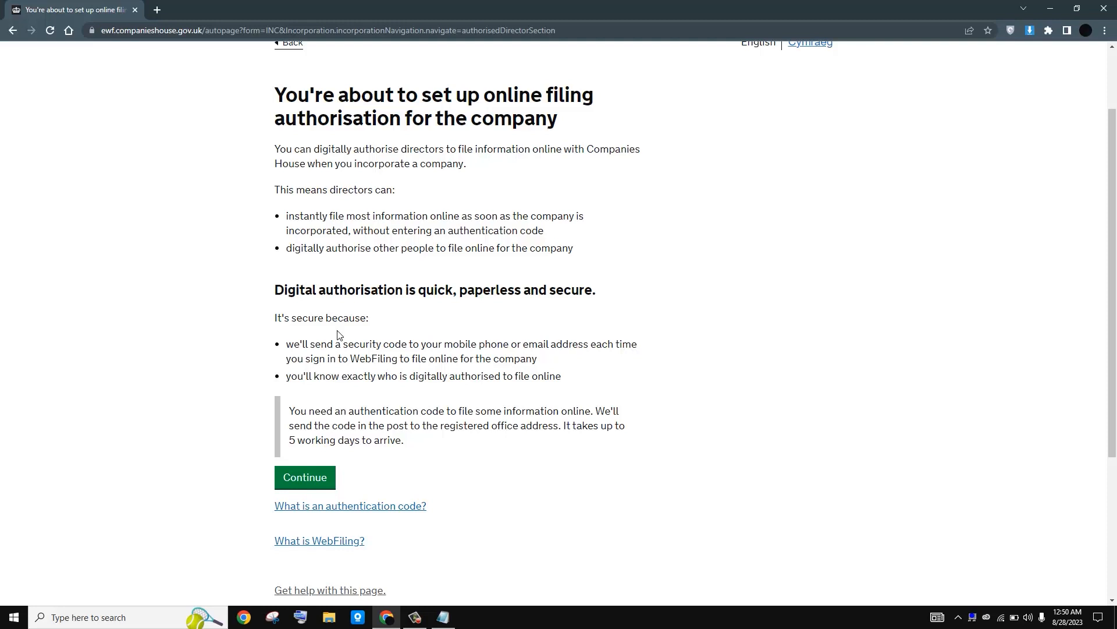
scroll(339, 334, down, 1)
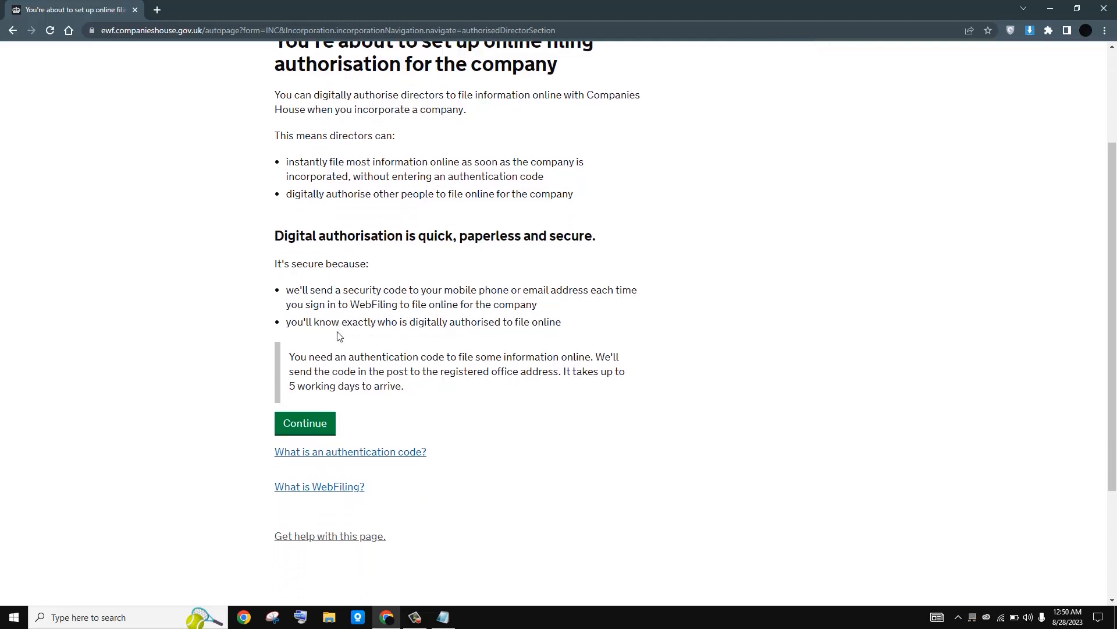
click(308, 424)
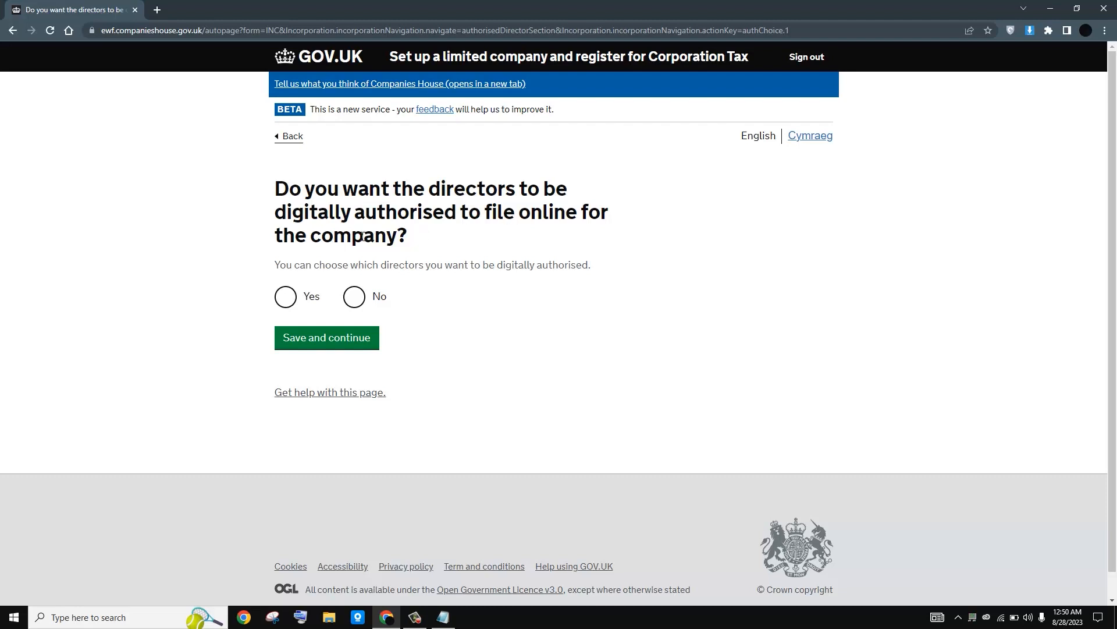
click(288, 300)
click(307, 333)
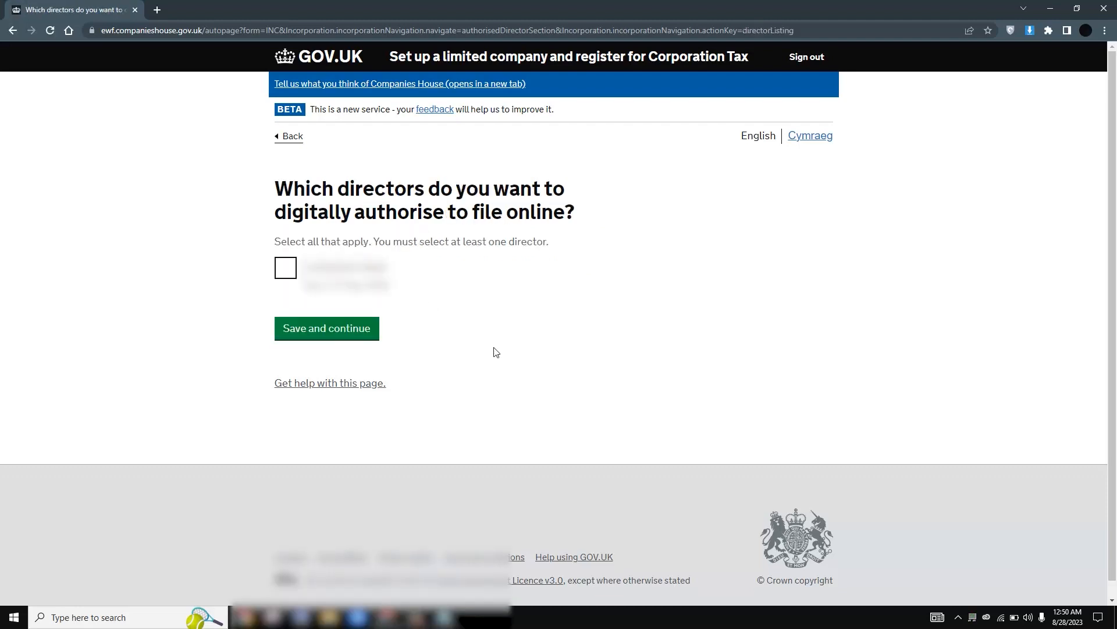
click(286, 271)
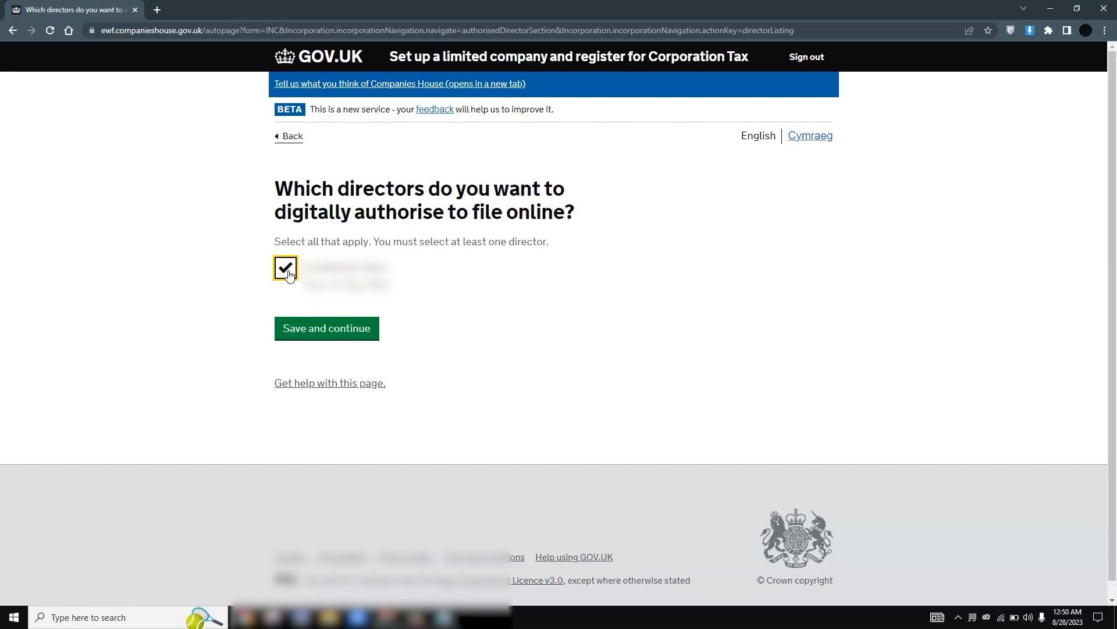
click(324, 334)
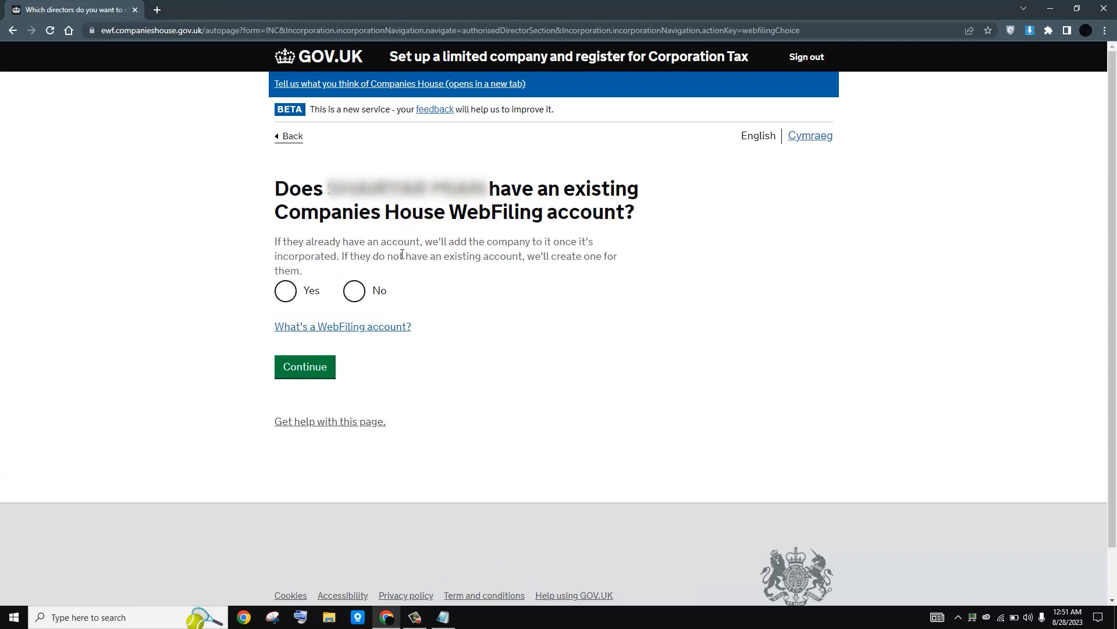
Step: Answer that the director has no WebFiling account, use their listed email, and confirm the authorisation summary
click(362, 295)
click(309, 371)
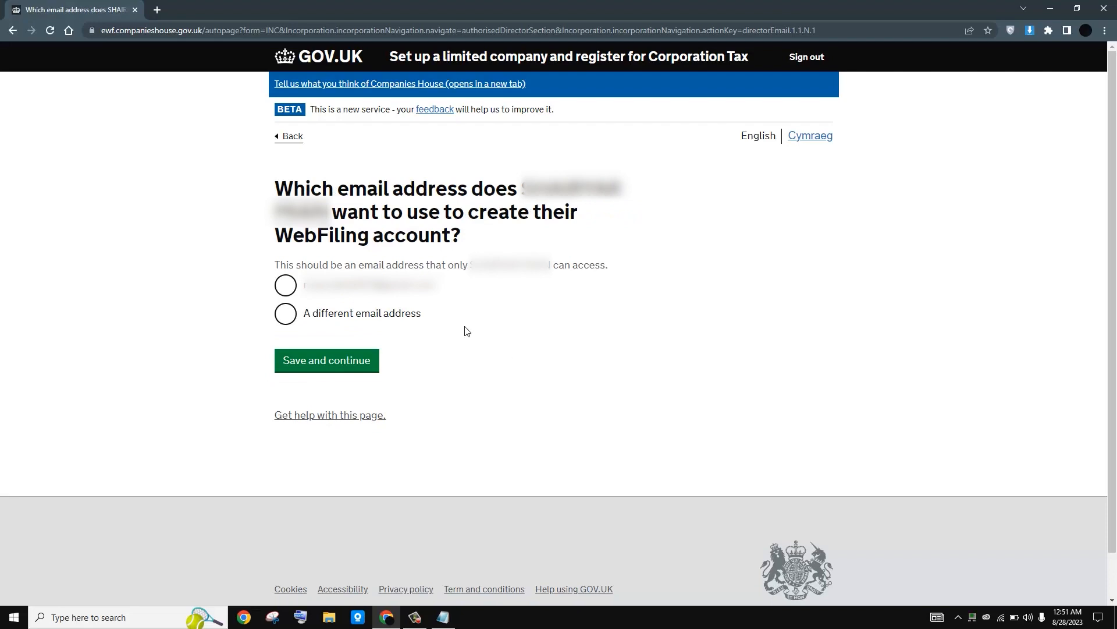
click(317, 291)
click(332, 361)
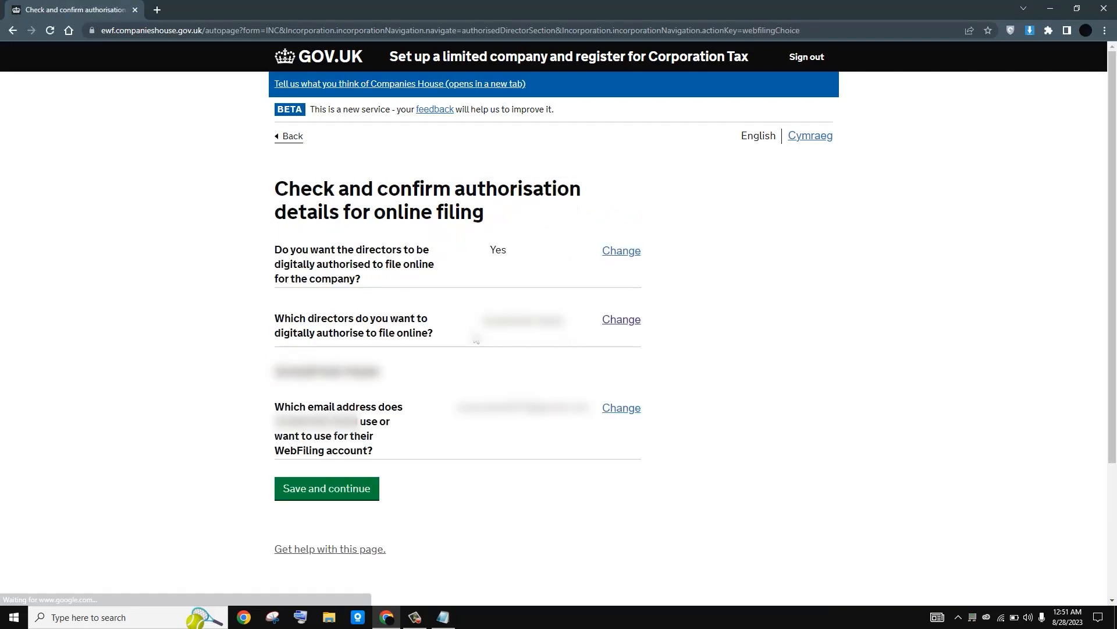
scroll(373, 428, down, 1)
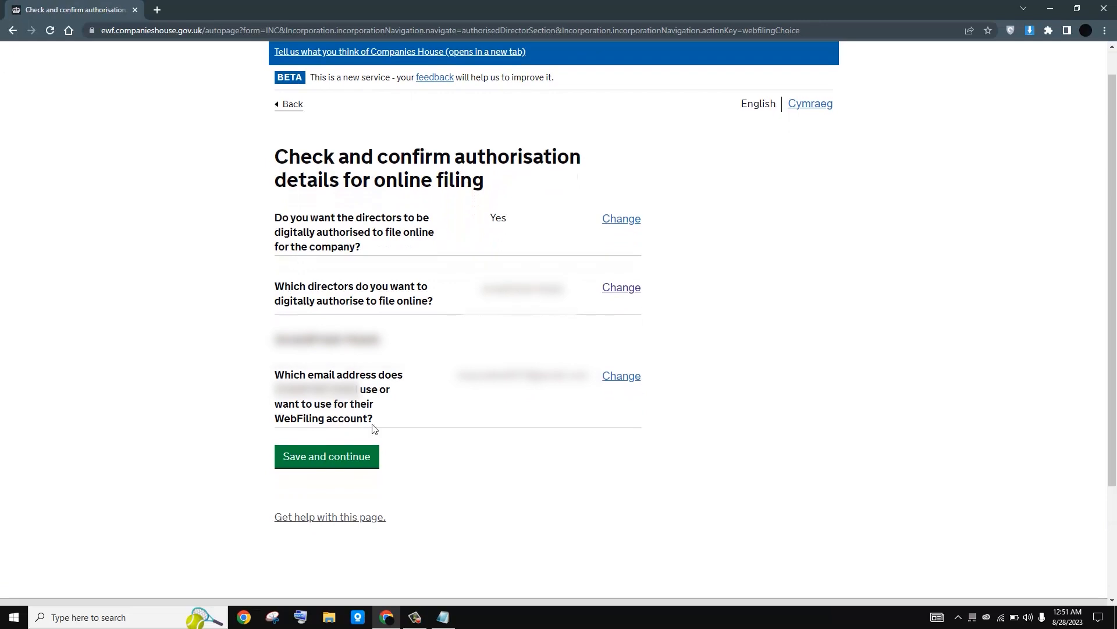
click(330, 459)
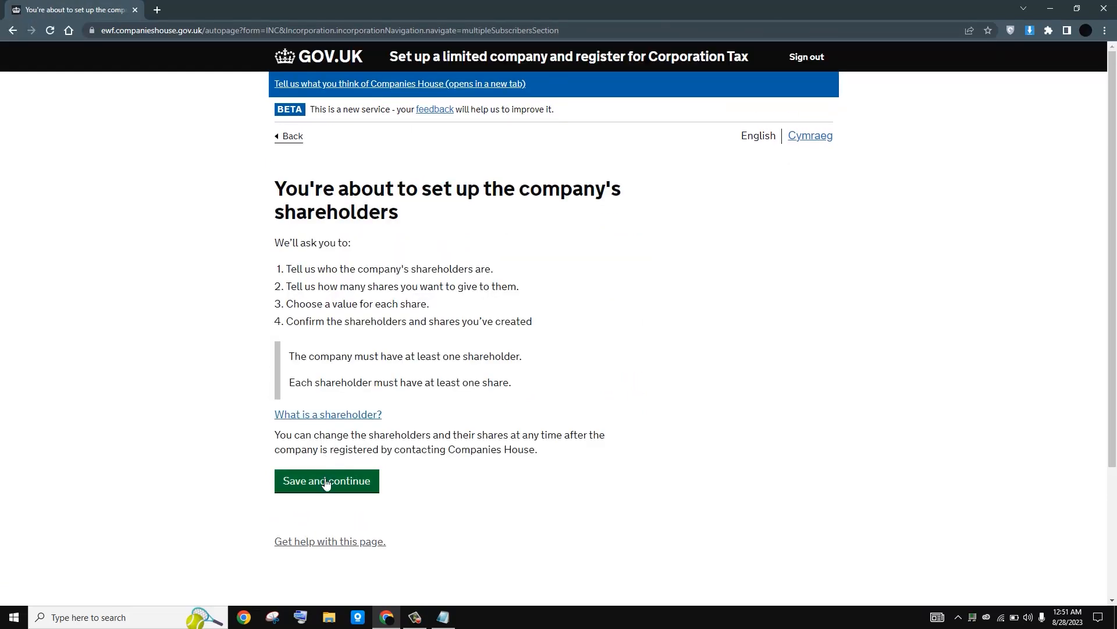
Step: Make the director the only shareholder and confirm the shareholder details
click(326, 482)
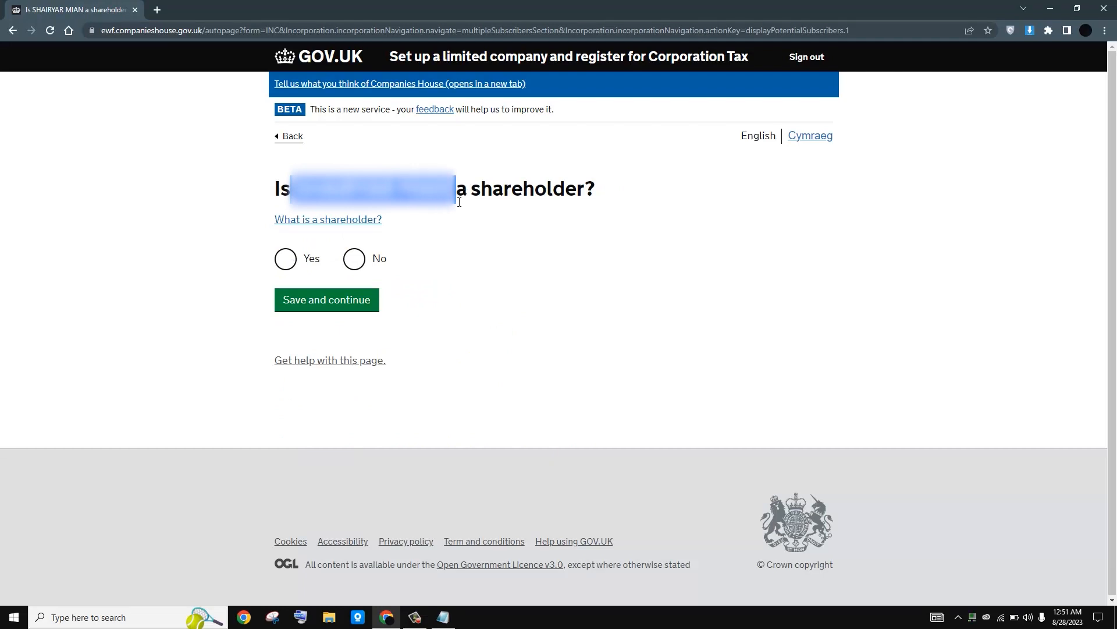
click(285, 261)
click(308, 299)
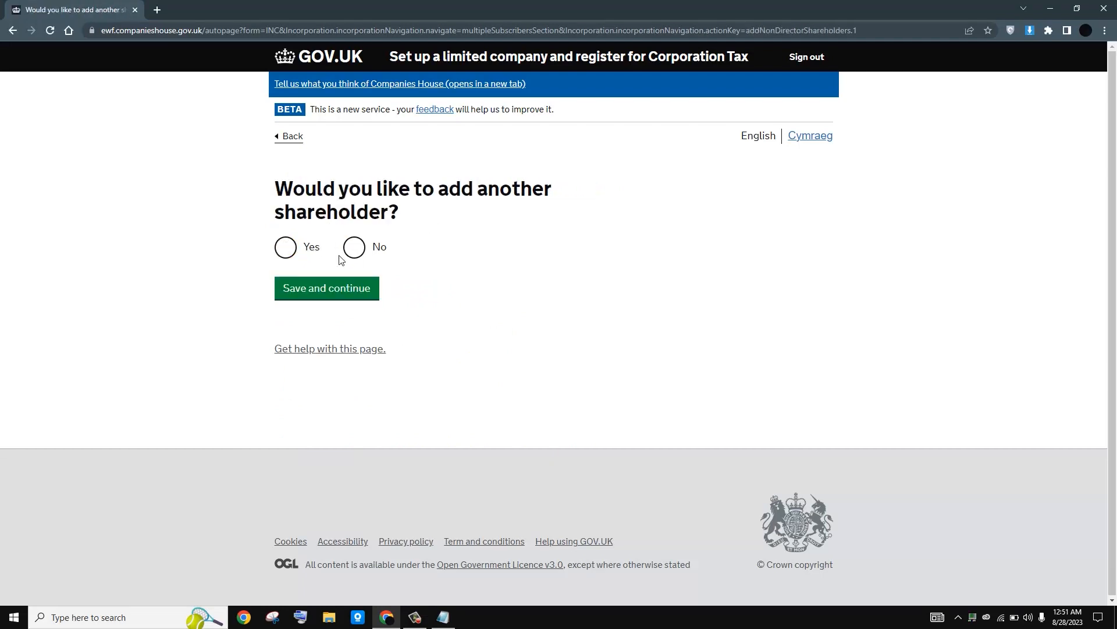
click(354, 247)
click(336, 286)
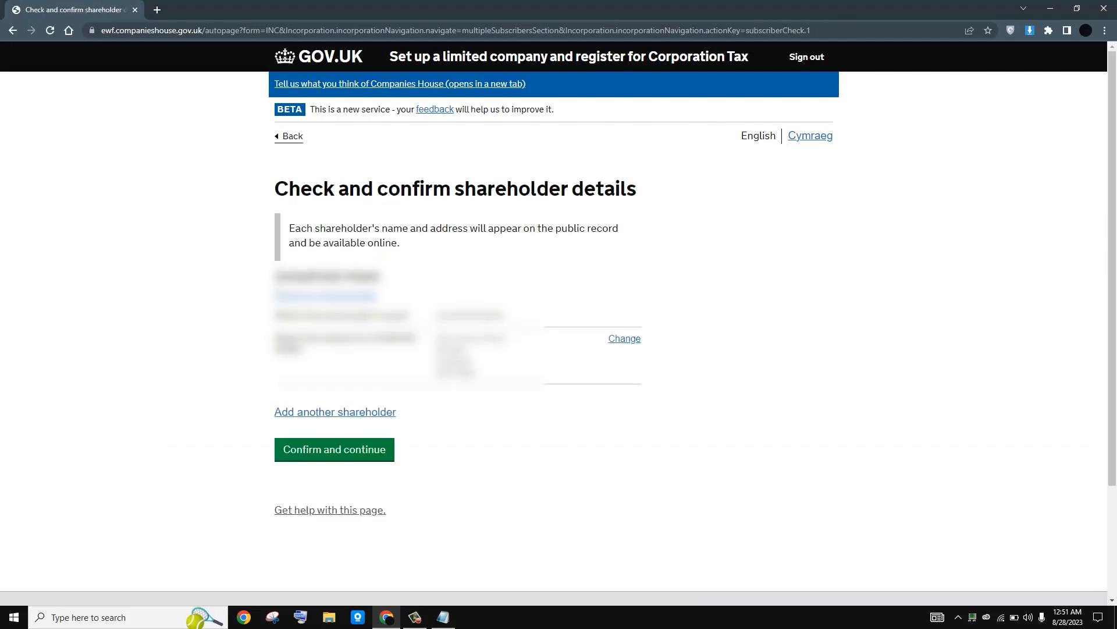
click(341, 453)
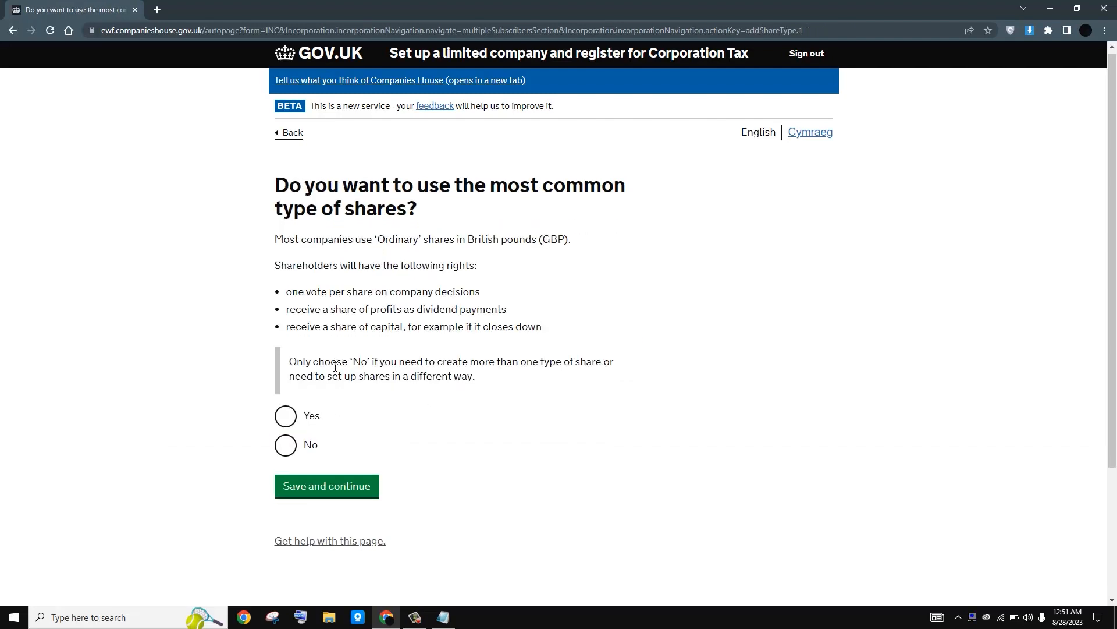
Step: Give the shareholder 1 Ordinary GBP share valued at £1.00 and confirm the share details
scroll(337, 368, down, 1)
scroll(327, 339, down, 1)
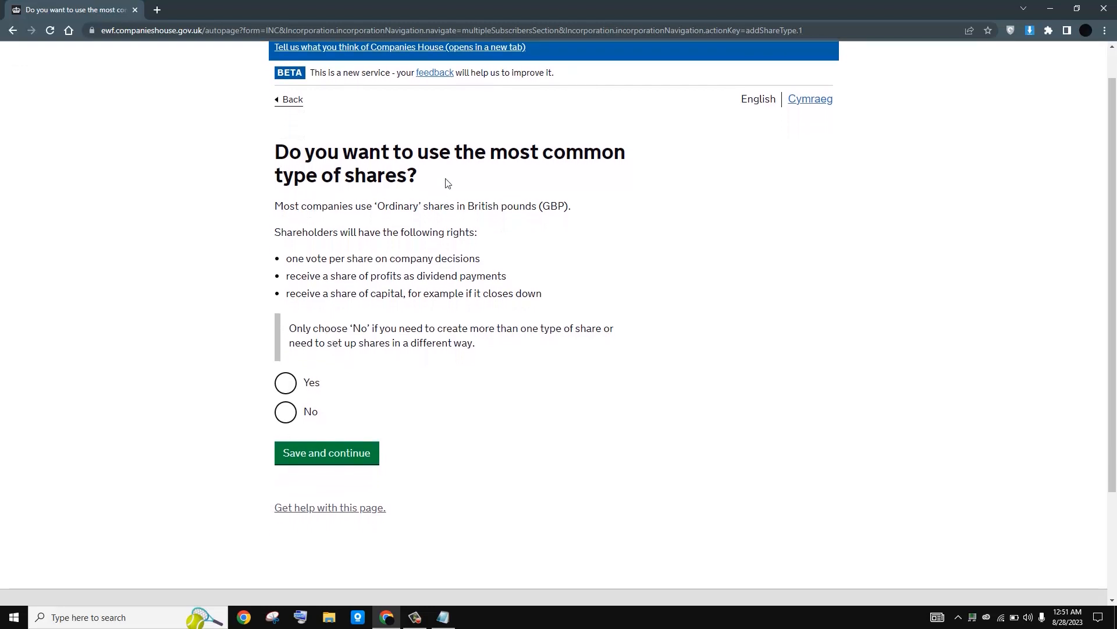
click(287, 379)
click(330, 454)
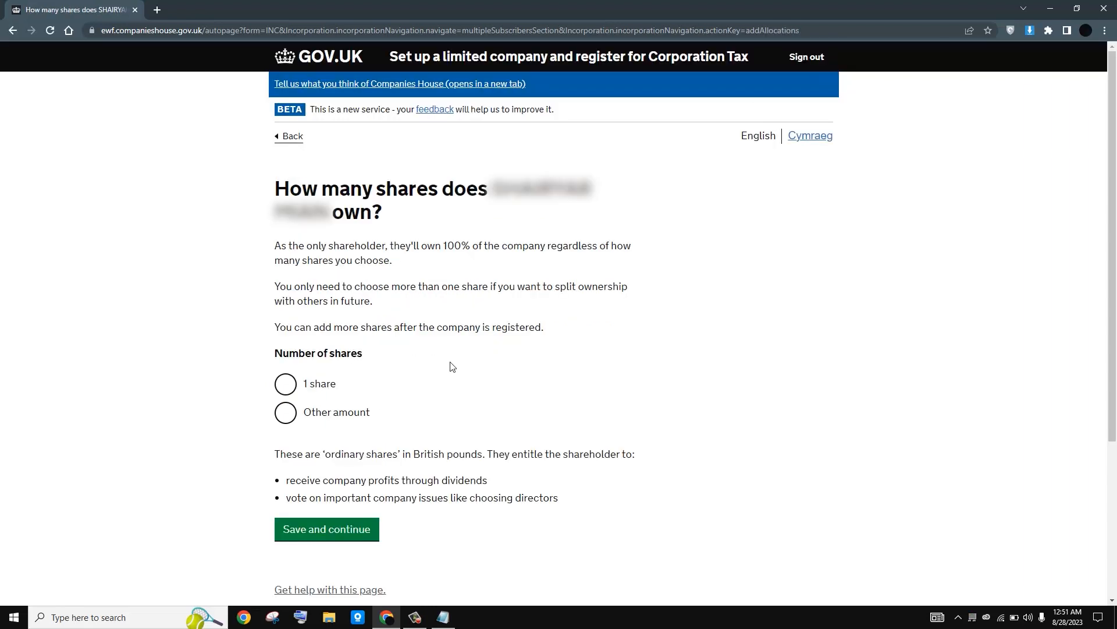
scroll(386, 271, down, 1)
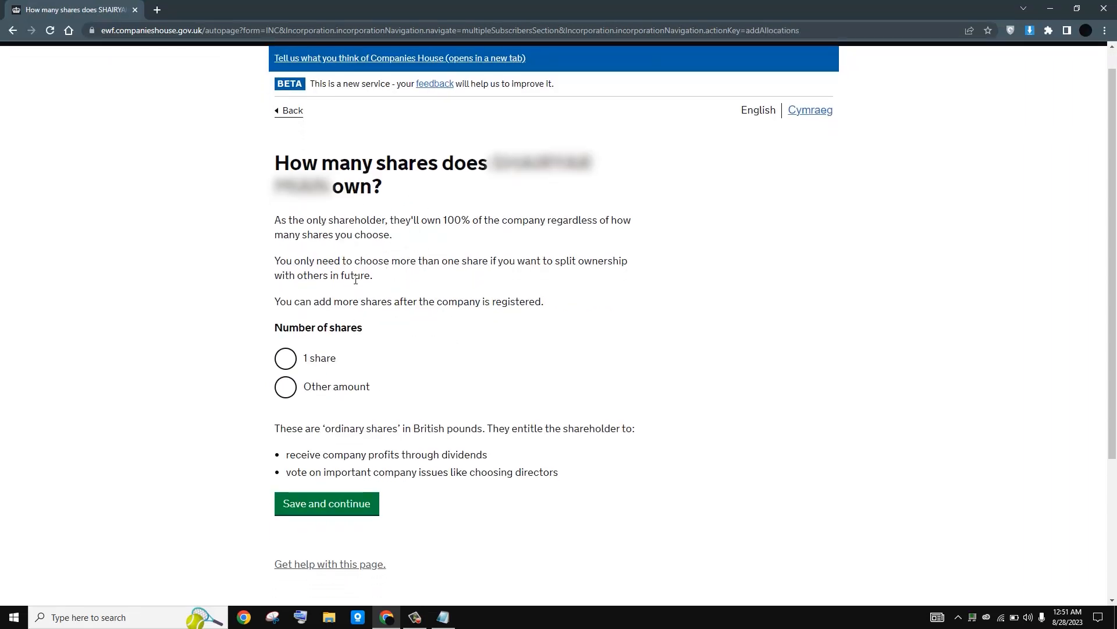
click(286, 358)
click(317, 504)
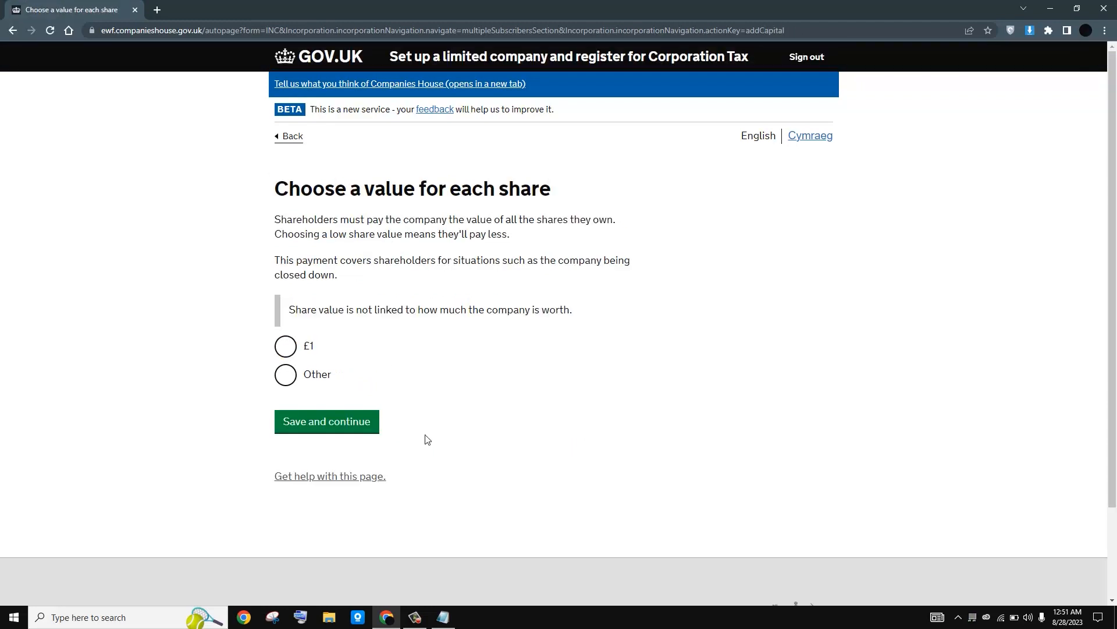
click(304, 347)
click(318, 420)
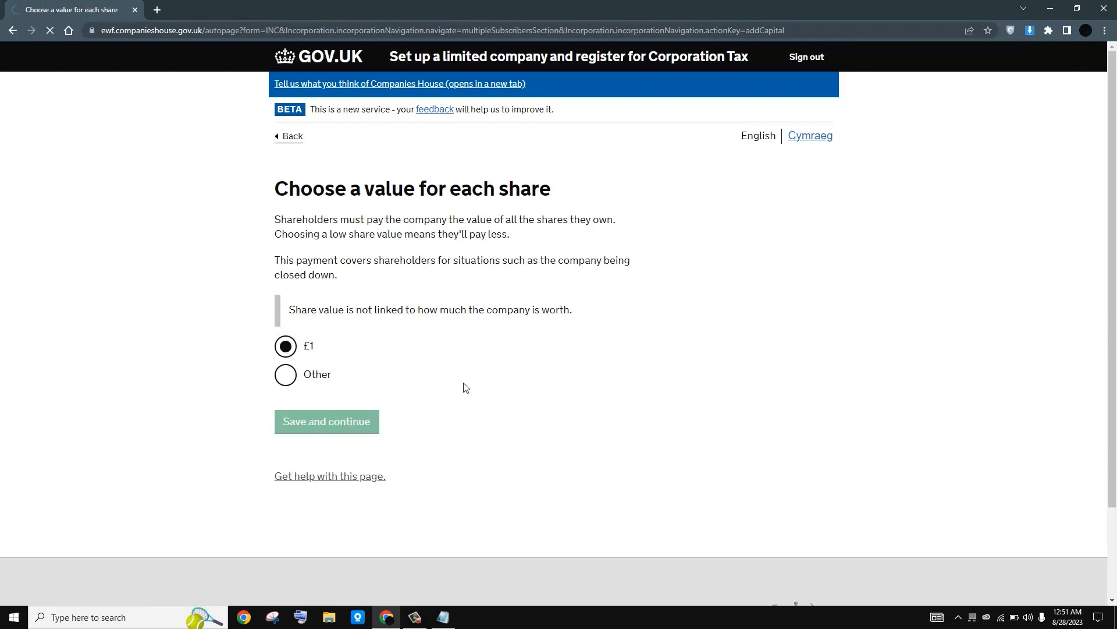
scroll(385, 379, down, 2)
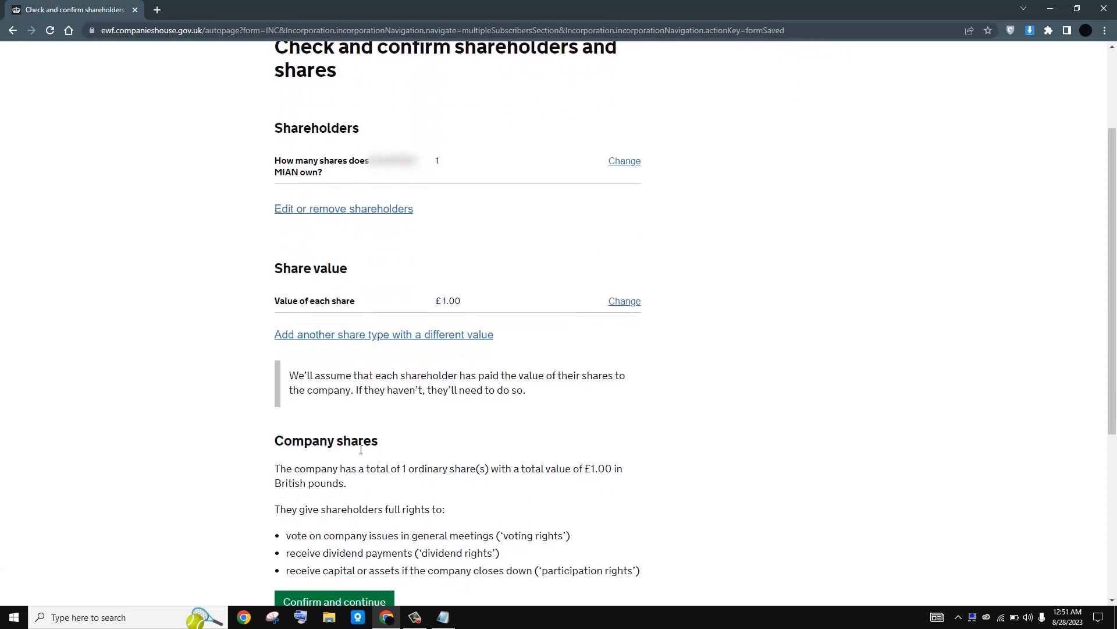
scroll(385, 379, down, 2)
scroll(341, 400, up, 2)
scroll(341, 399, down, 2)
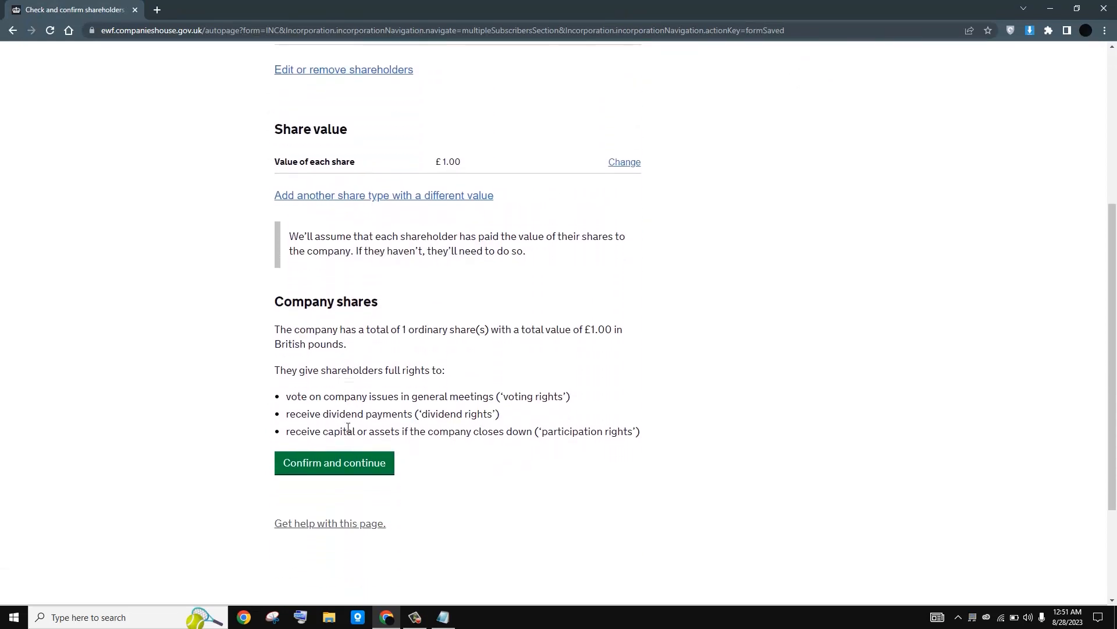
click(331, 464)
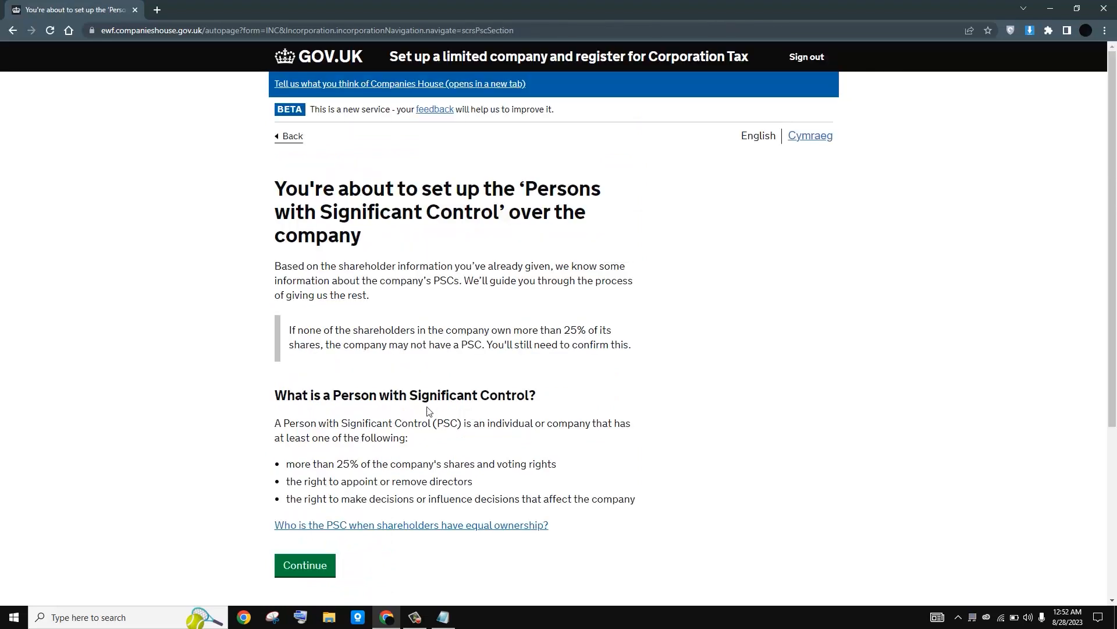
Step: Answer Yes that the person in control can appoint or remove most directors, and save
scroll(361, 419, down, 1)
click(312, 476)
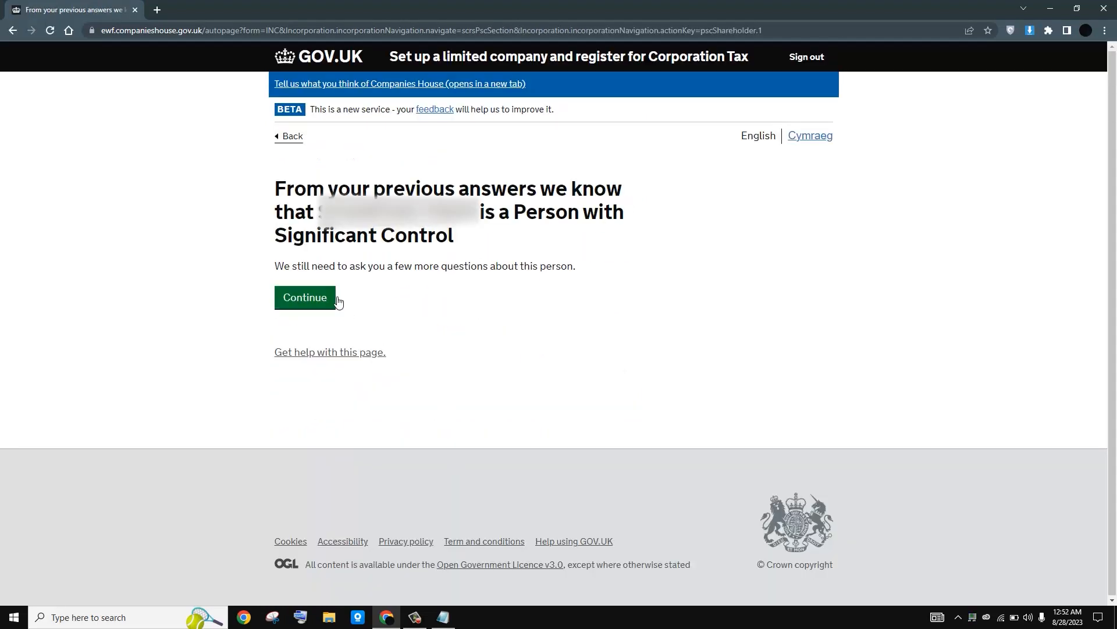
click(311, 303)
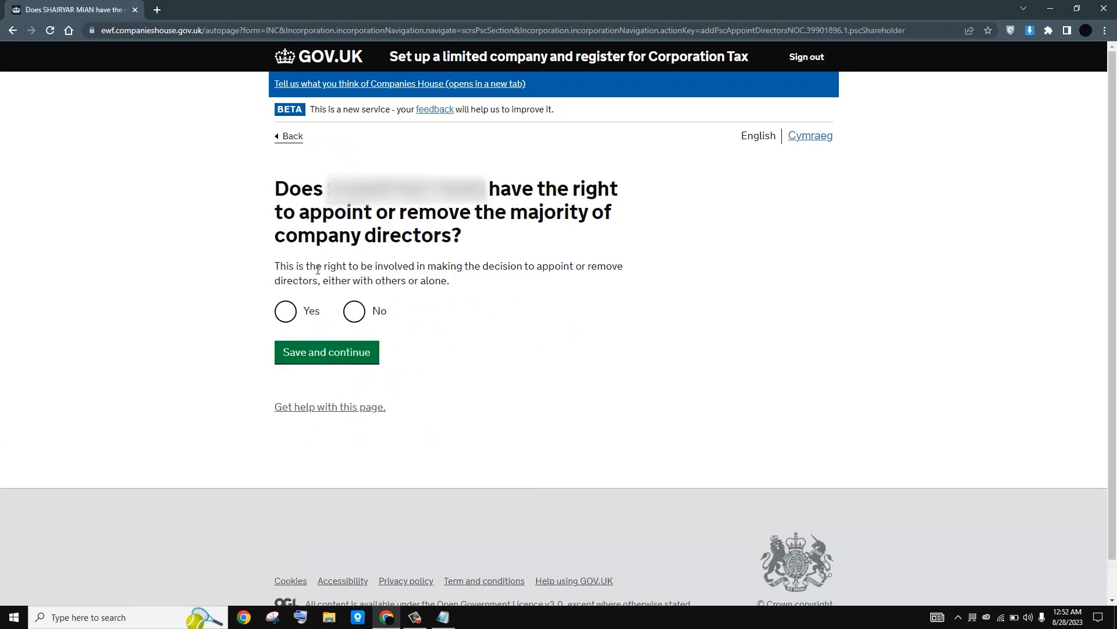
click(288, 313)
click(323, 356)
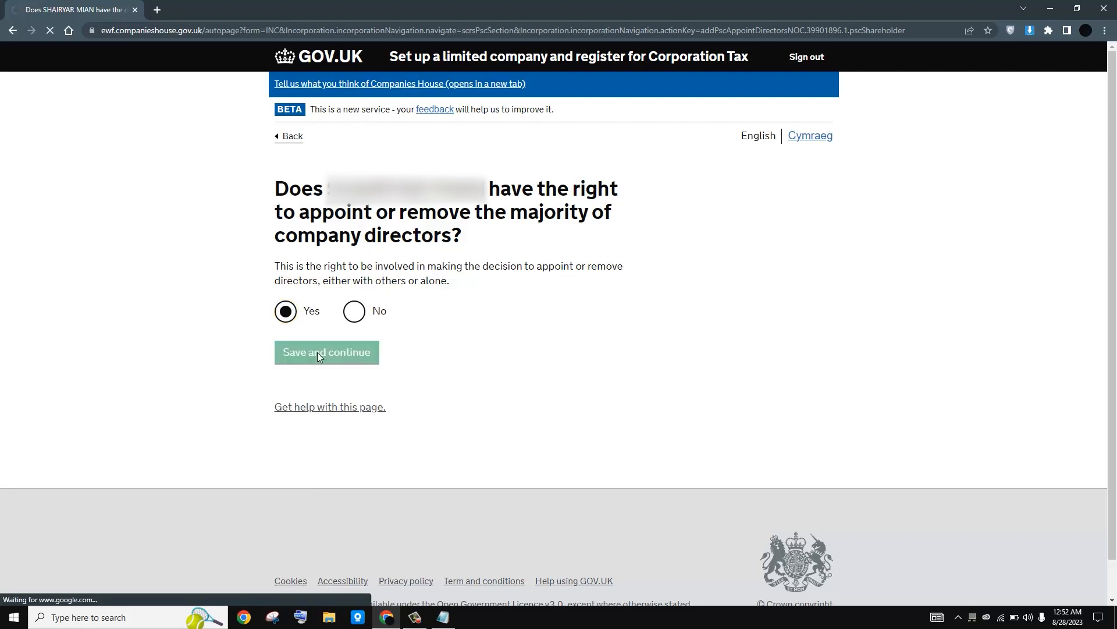
Step: Tick both confirmations about the person in control and save the PSC details
scroll(316, 351, down, 2)
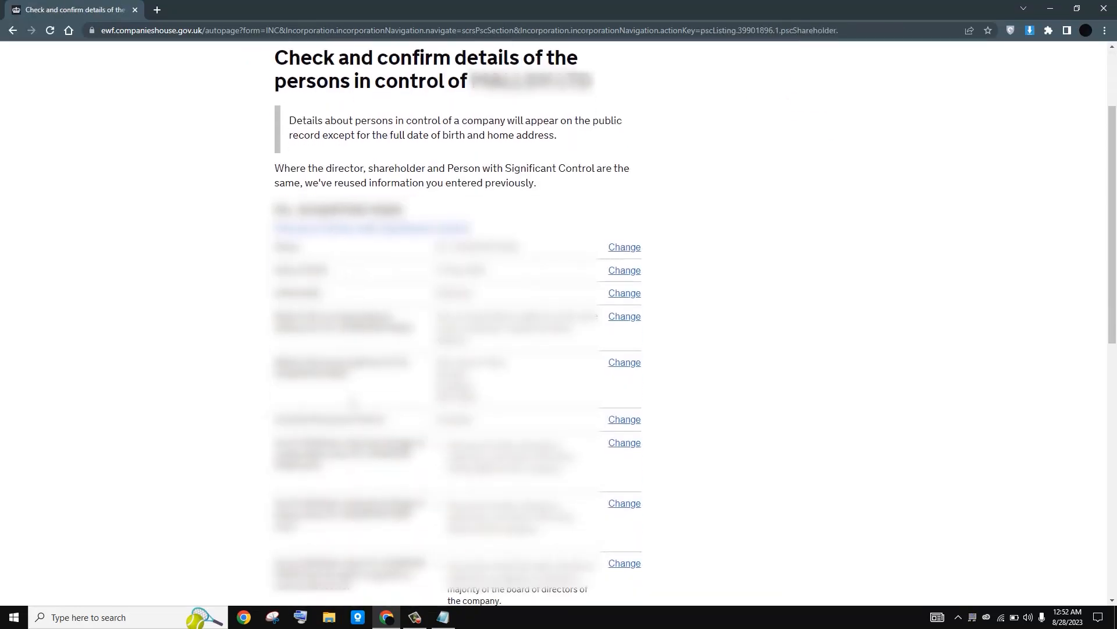
scroll(353, 402, down, 6)
click(285, 347)
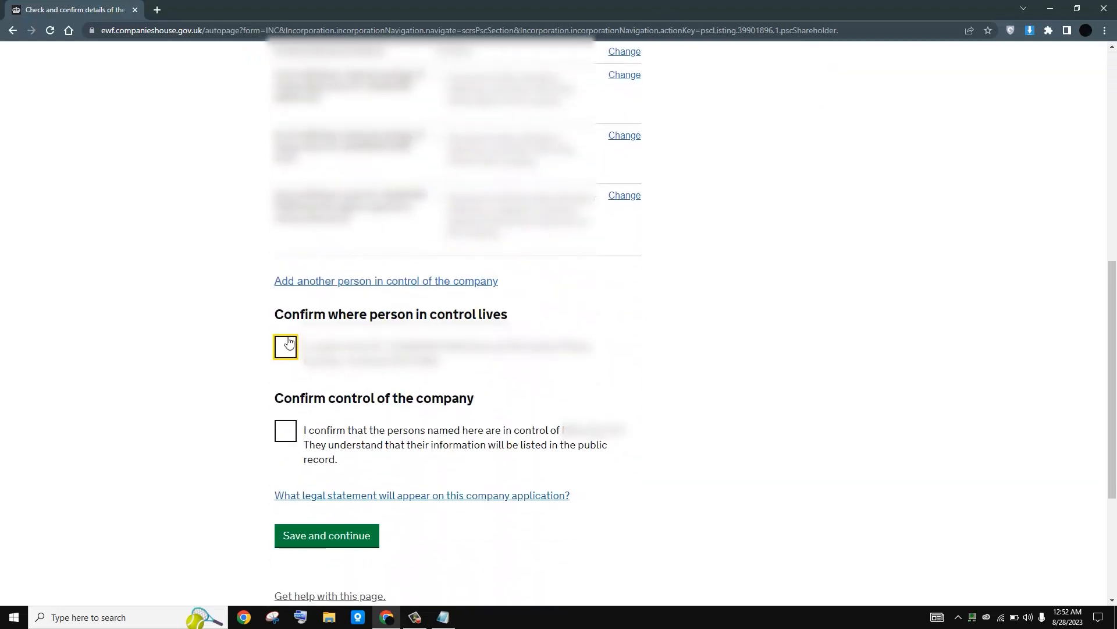
click(281, 430)
click(311, 540)
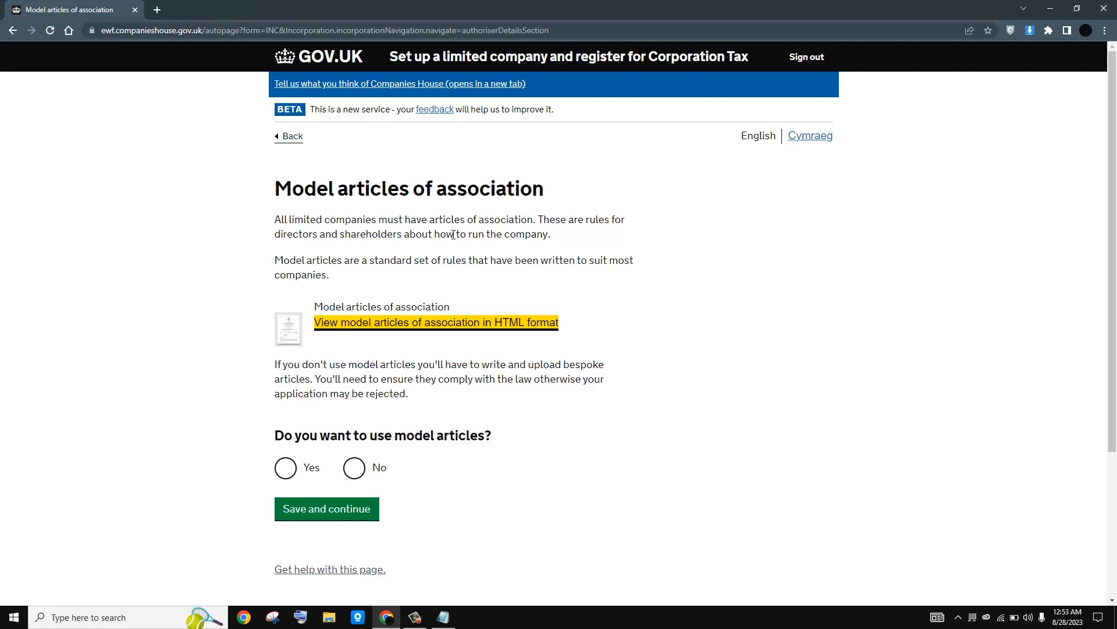
Step: Choose Yes to use the model articles of association and save
scroll(413, 326, down, 1)
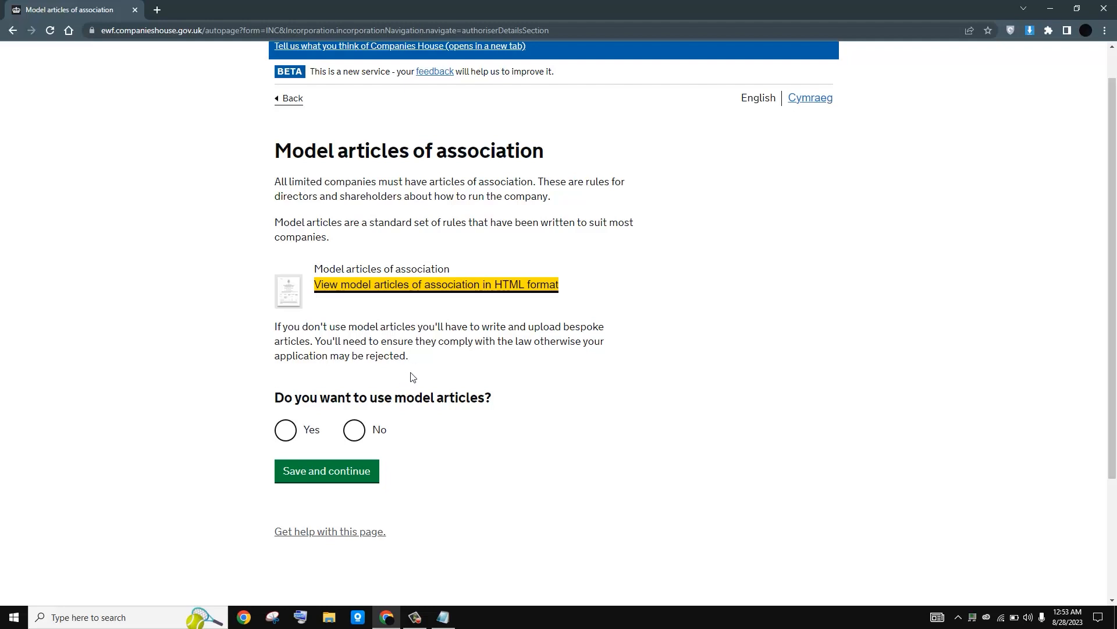
click(286, 430)
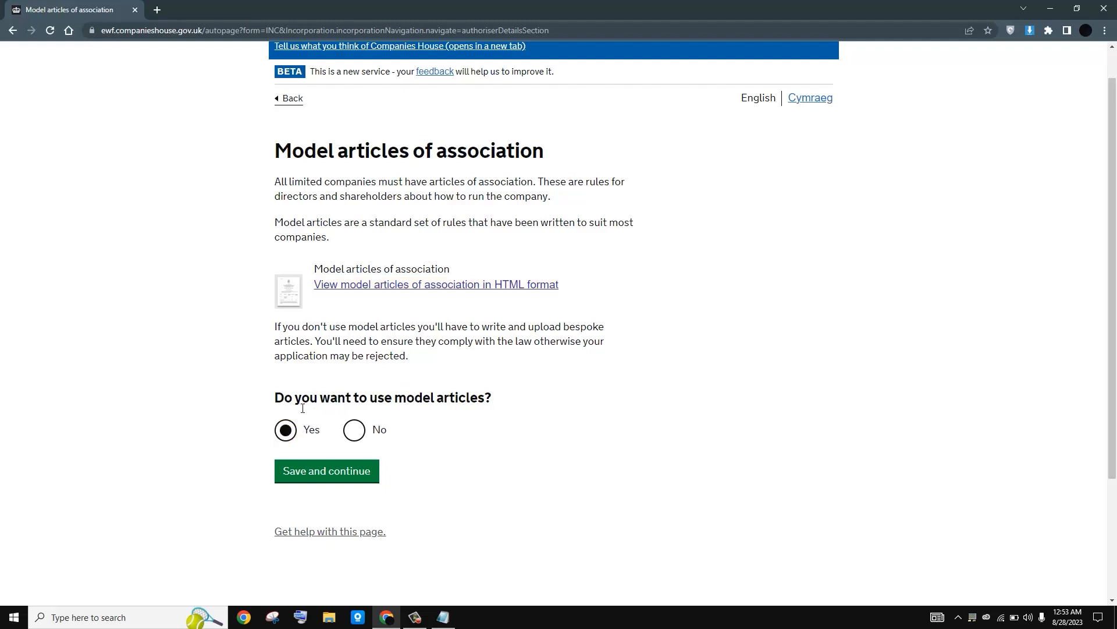
drag(330, 399, 295, 402)
click(321, 472)
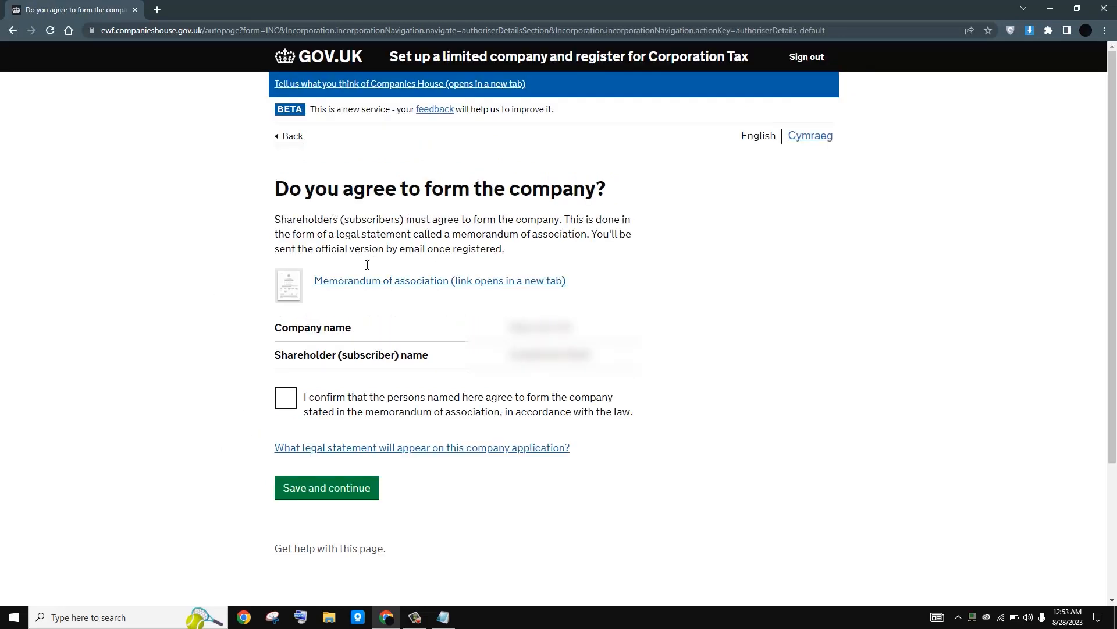
Step: Agree to form the company under the memorandum of association and save
click(285, 407)
drag(508, 328, 590, 331)
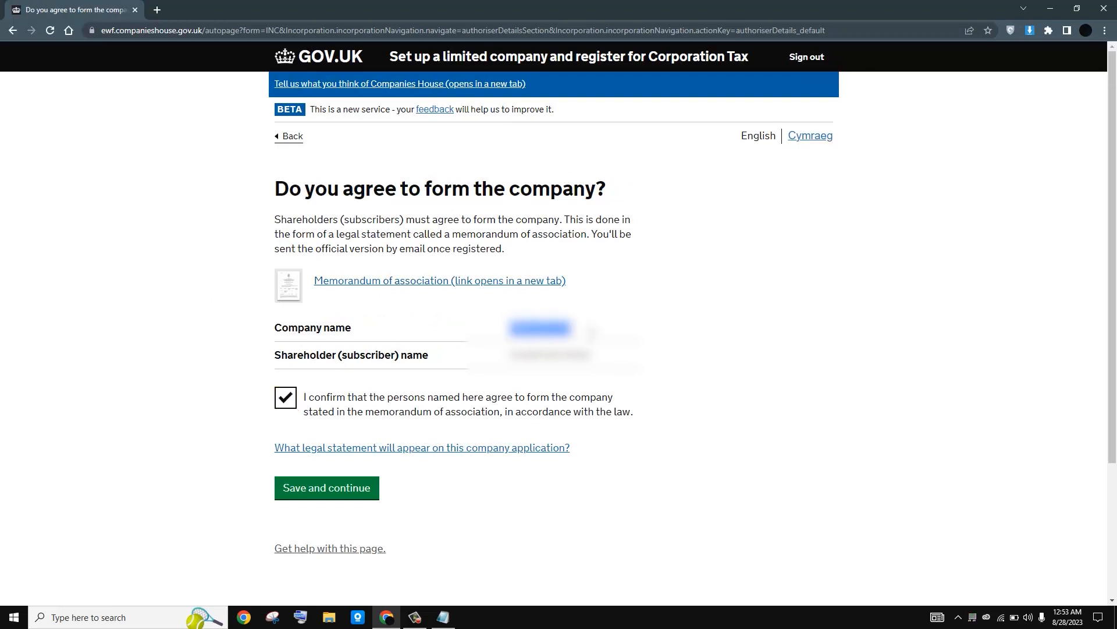
drag(509, 355, 575, 356)
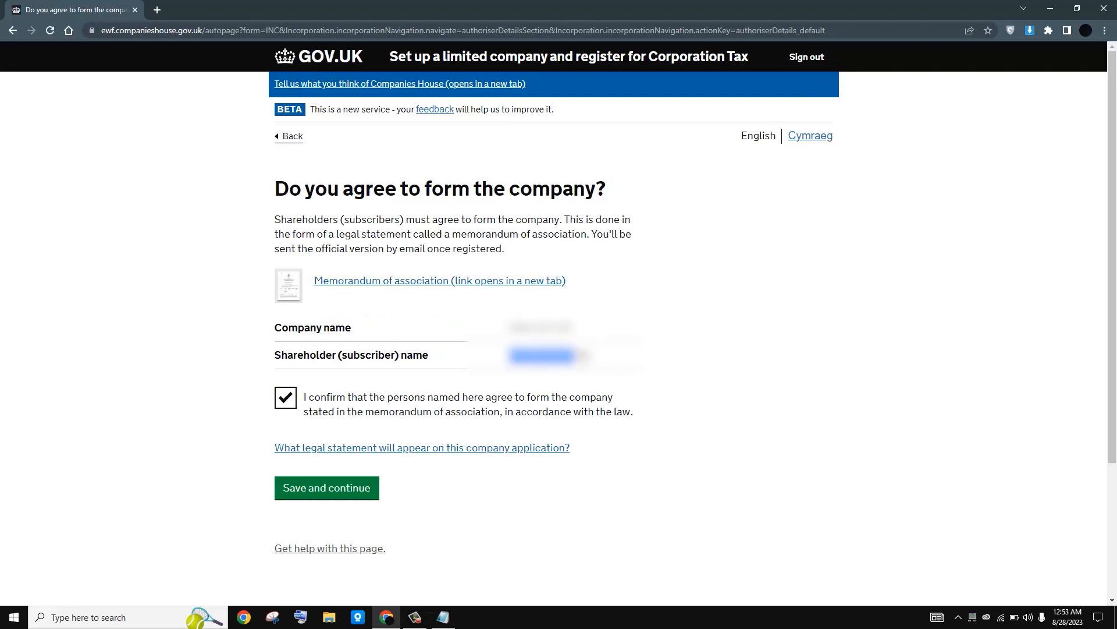
click(316, 481)
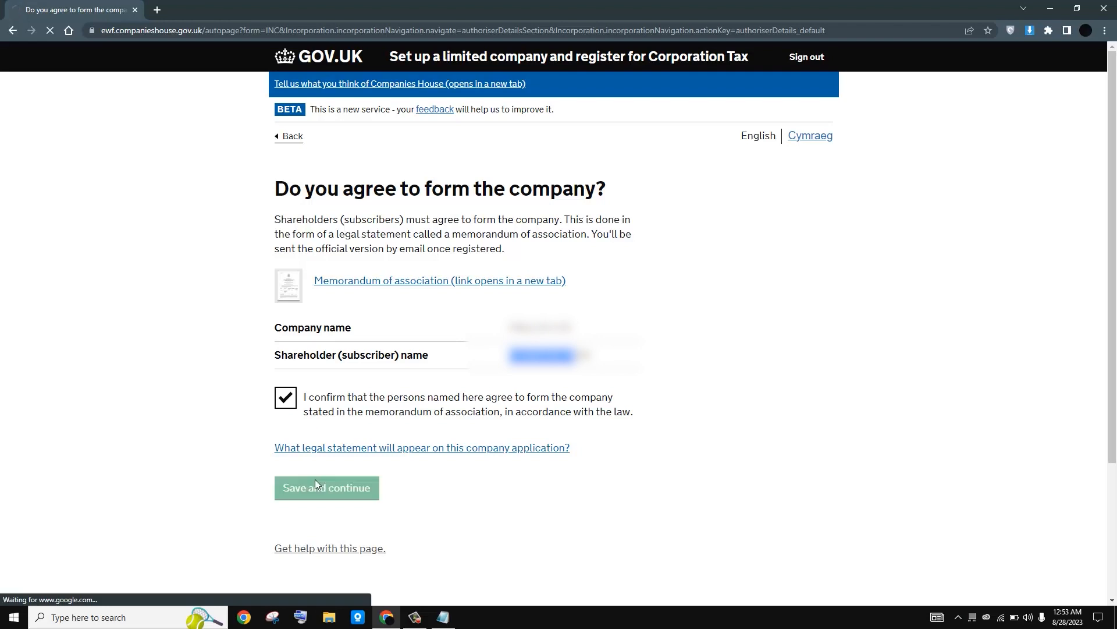
scroll(457, 454, down, 1)
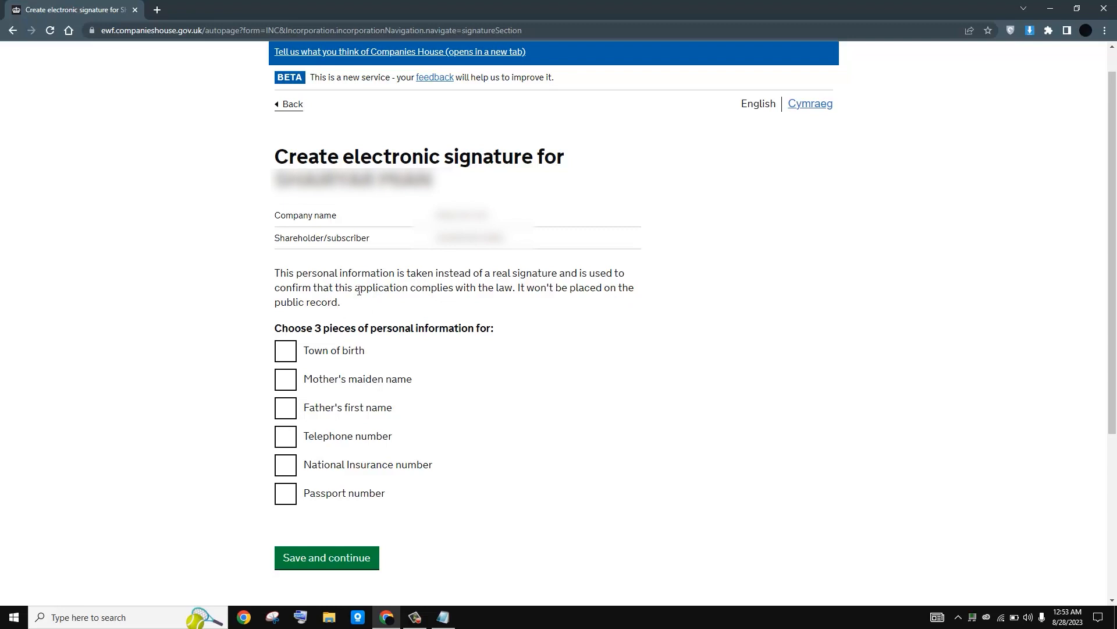
Step: Select town of birth and mother's maiden name as signature details and enter their letters
scroll(315, 365, down, 1)
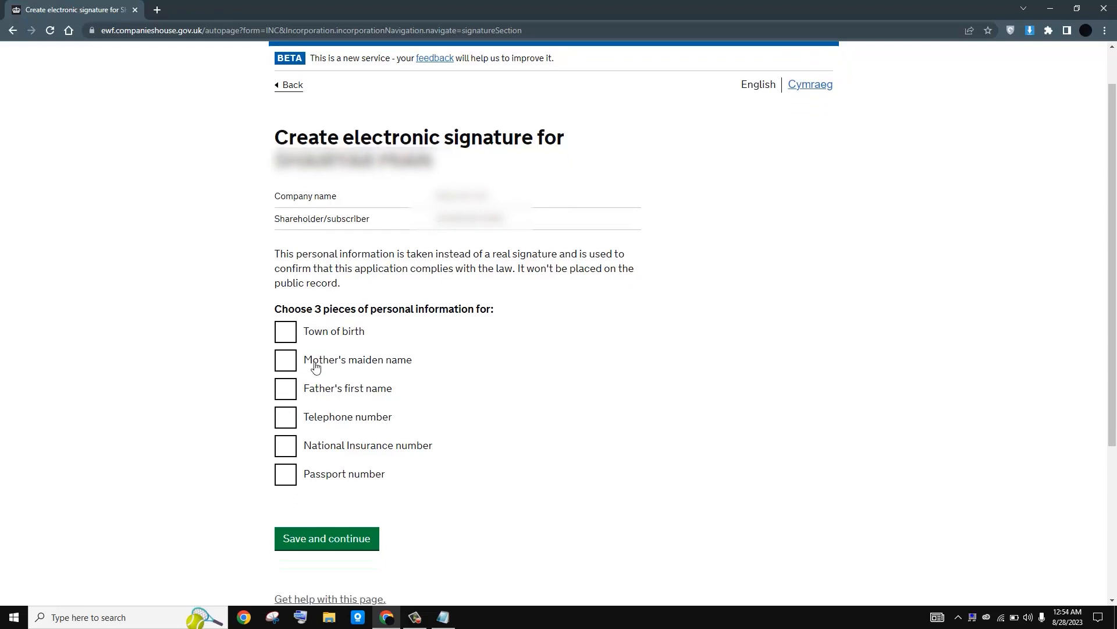
scroll(315, 365, down, 1)
click(285, 297)
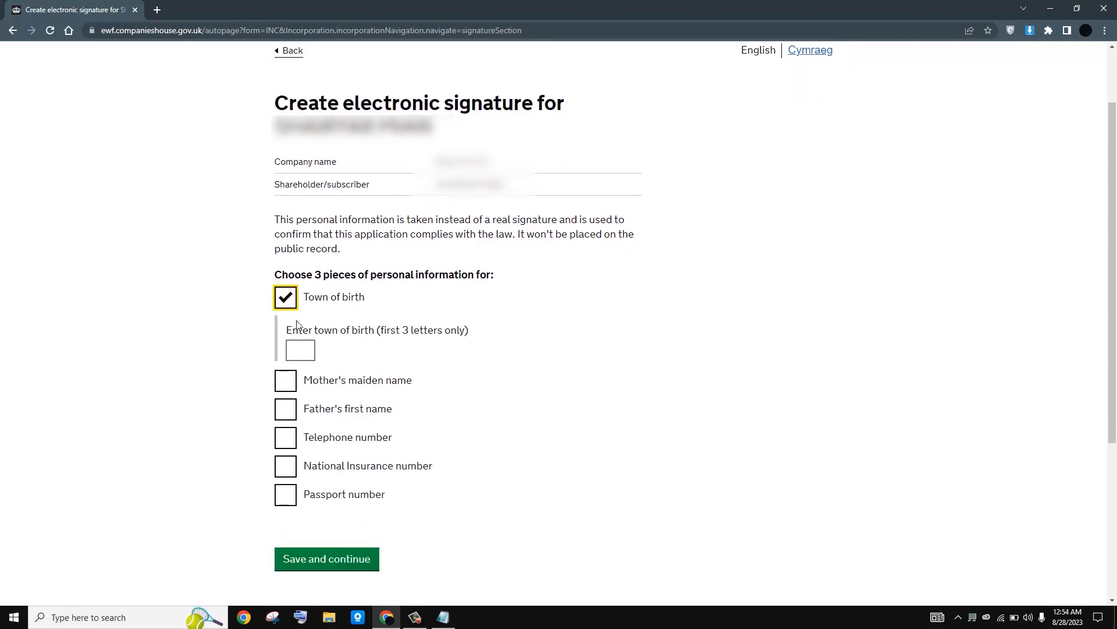
click(310, 352)
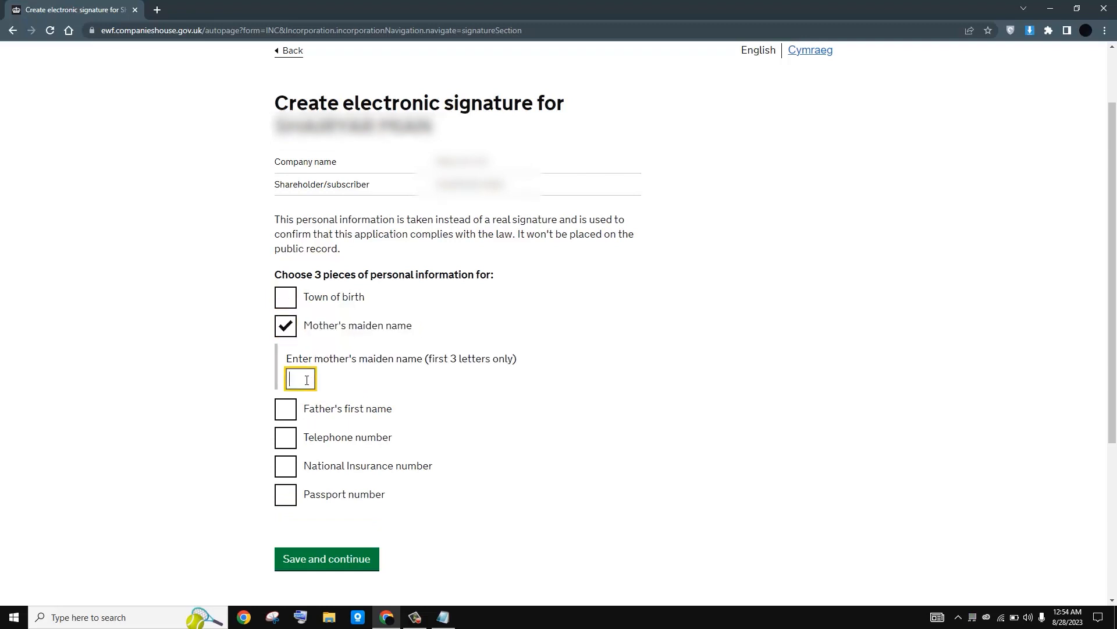
click(288, 299)
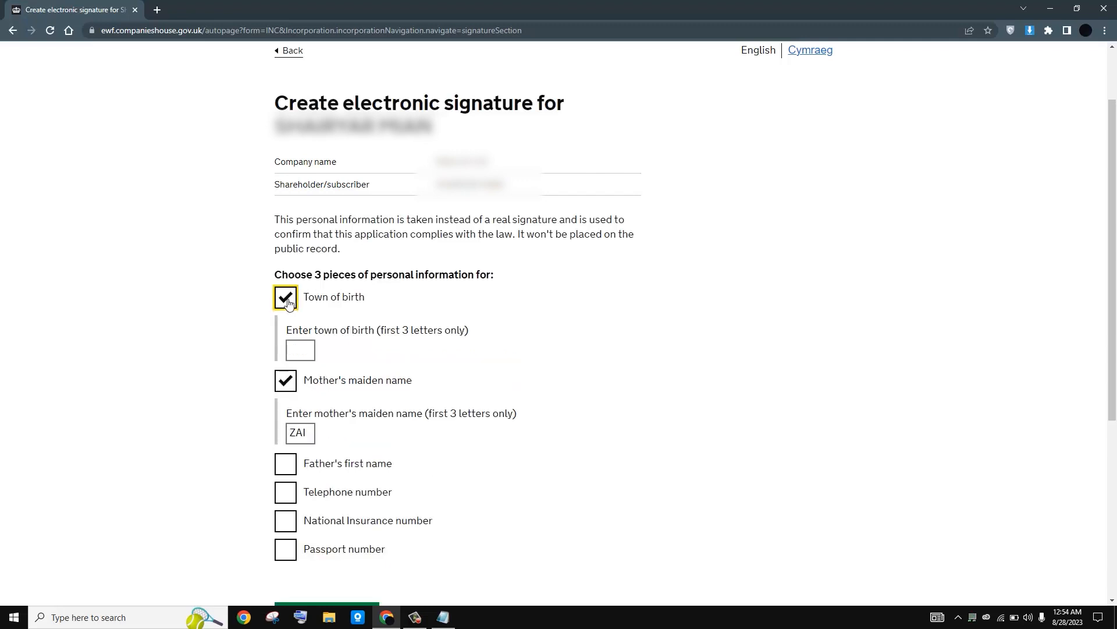
click(307, 352)
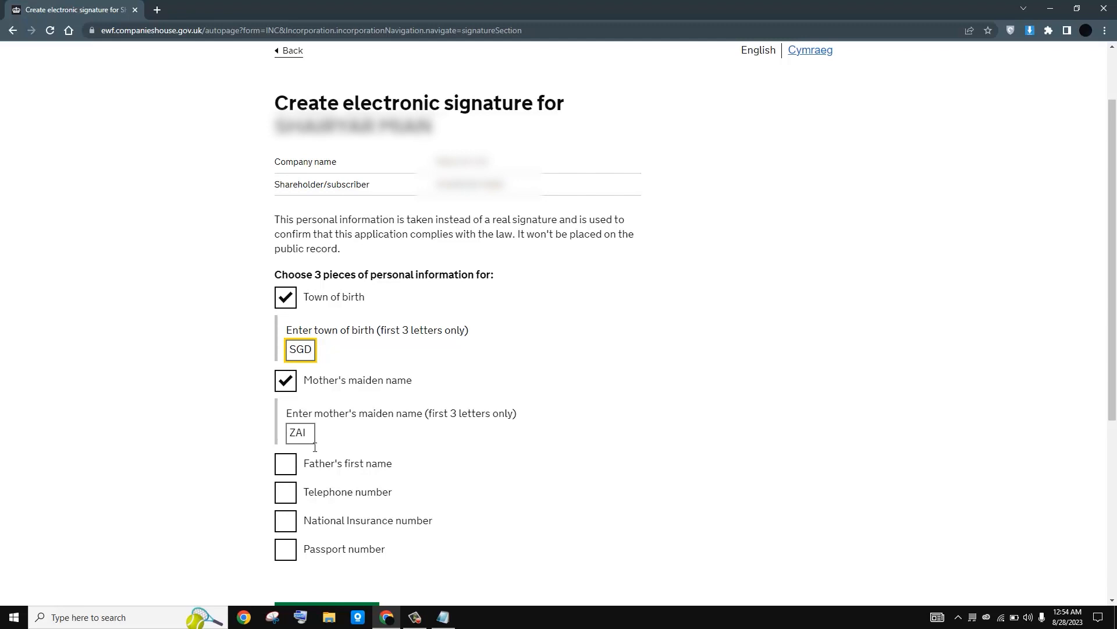
Step: Add telephone number as the third signature detail, enter its digits, and save the signature
click(286, 493)
scroll(328, 521, down, 2)
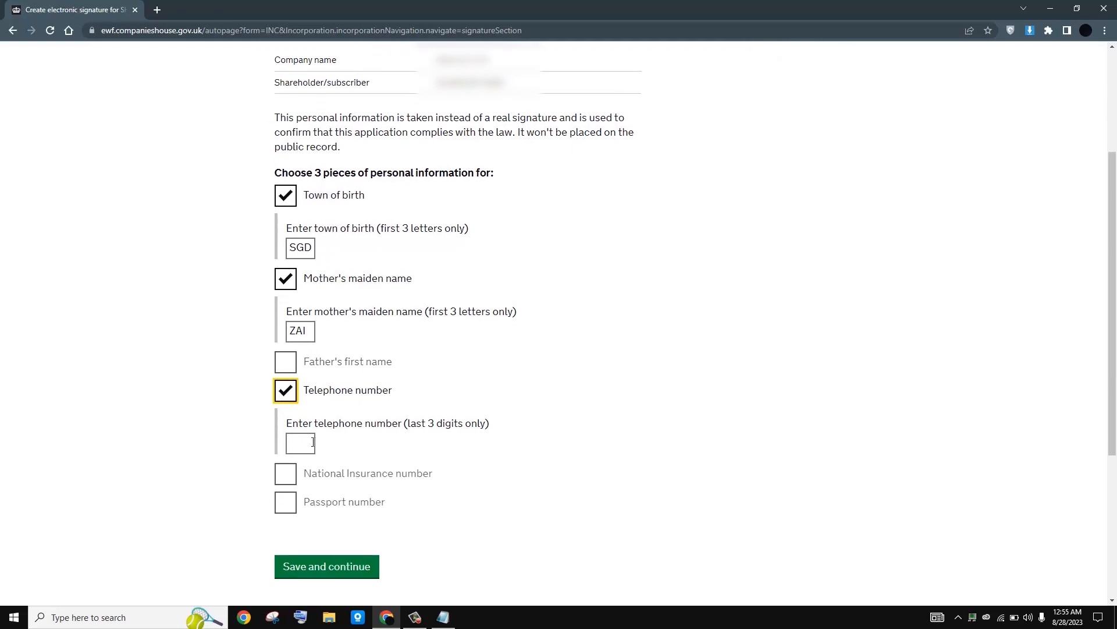
click(310, 441)
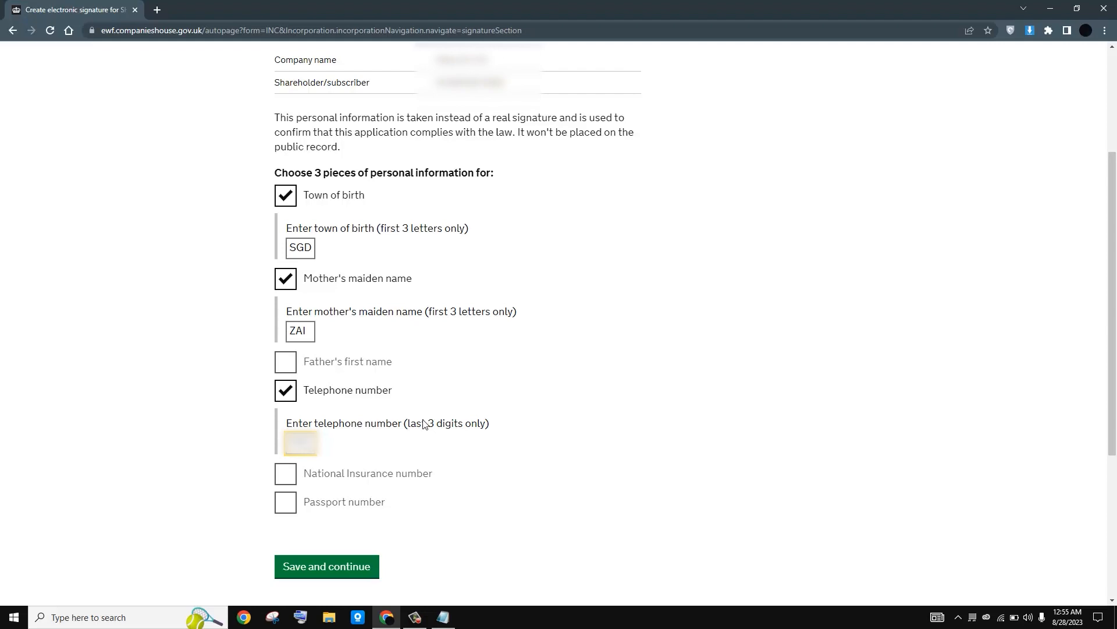
click(338, 568)
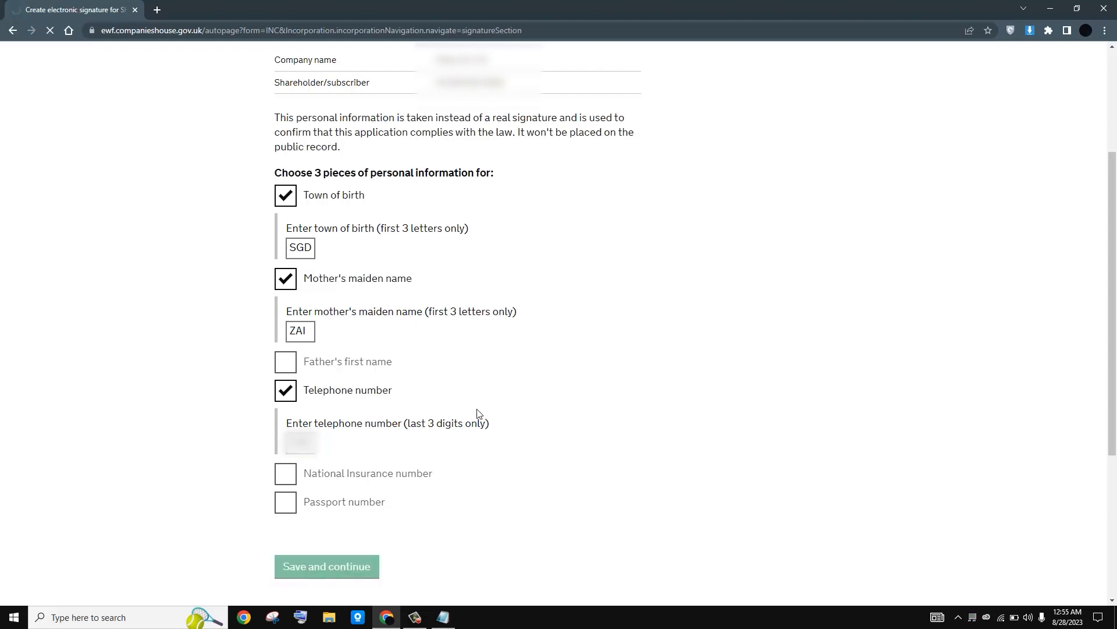
scroll(482, 402, down, 10)
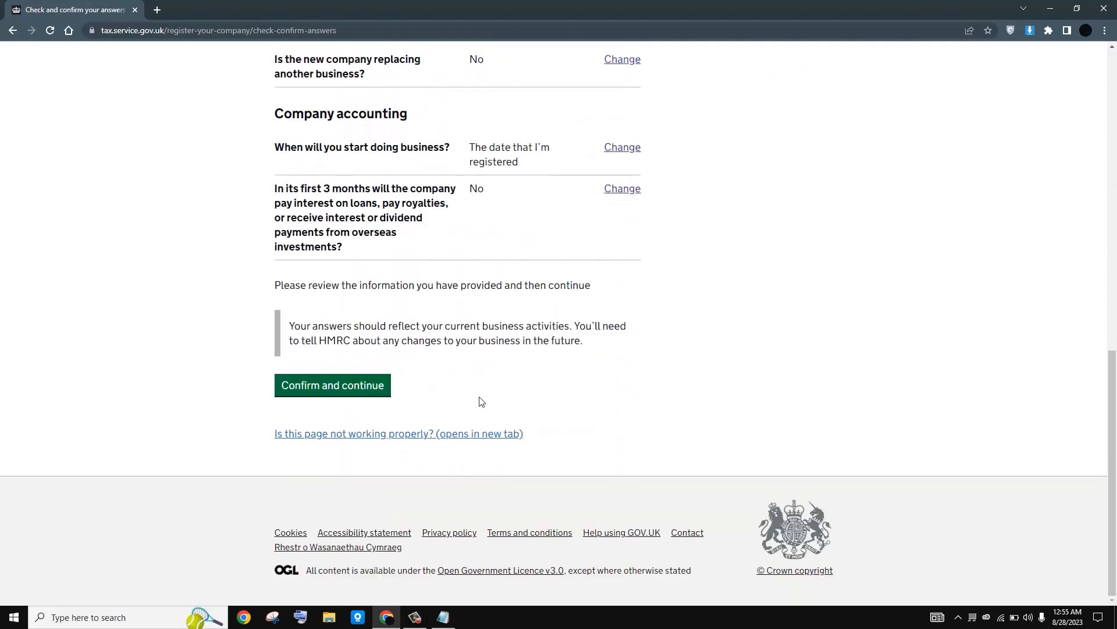
Step: Confirm the tax registration answers
scroll(306, 386, up, 6)
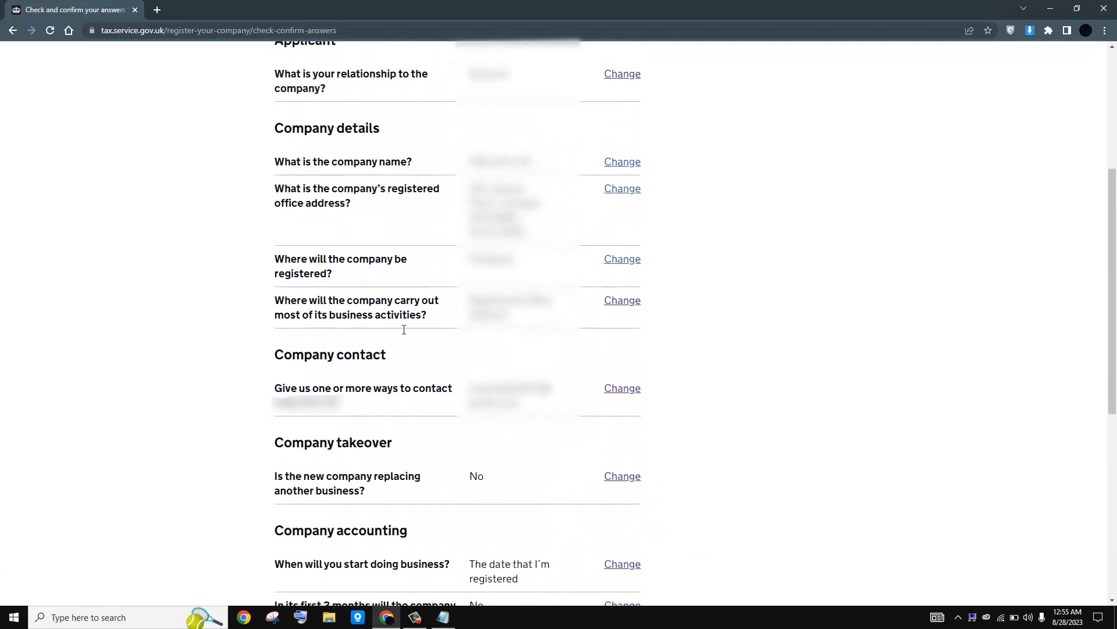
scroll(404, 326, down, 6)
click(326, 436)
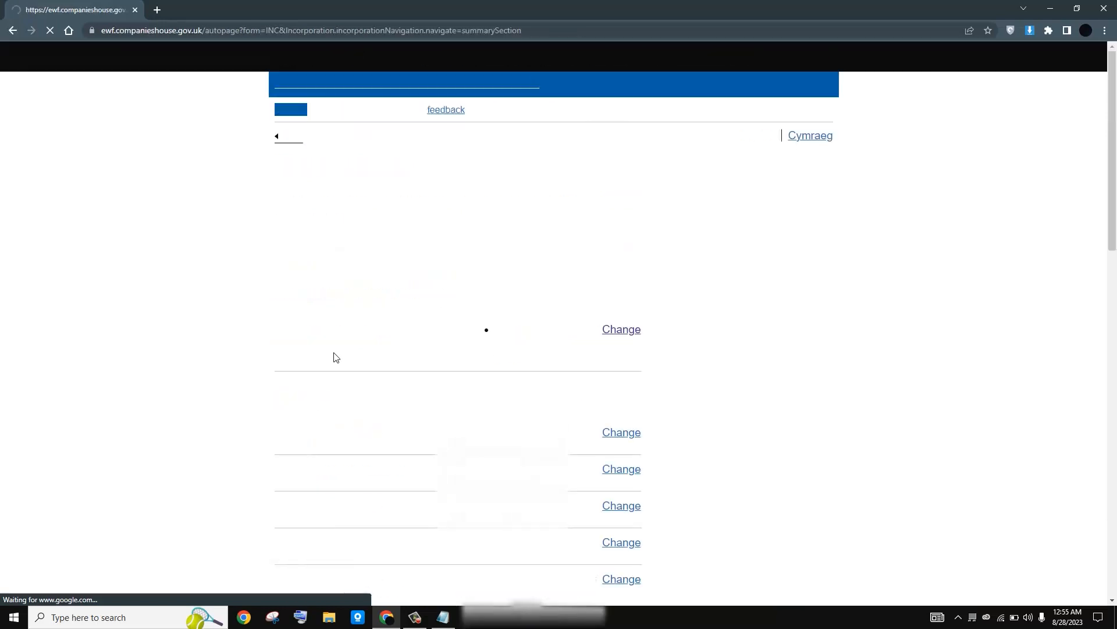
Step: Accept that the application can't be changed afterwards and send it
scroll(341, 408, down, 1)
scroll(341, 407, down, 20)
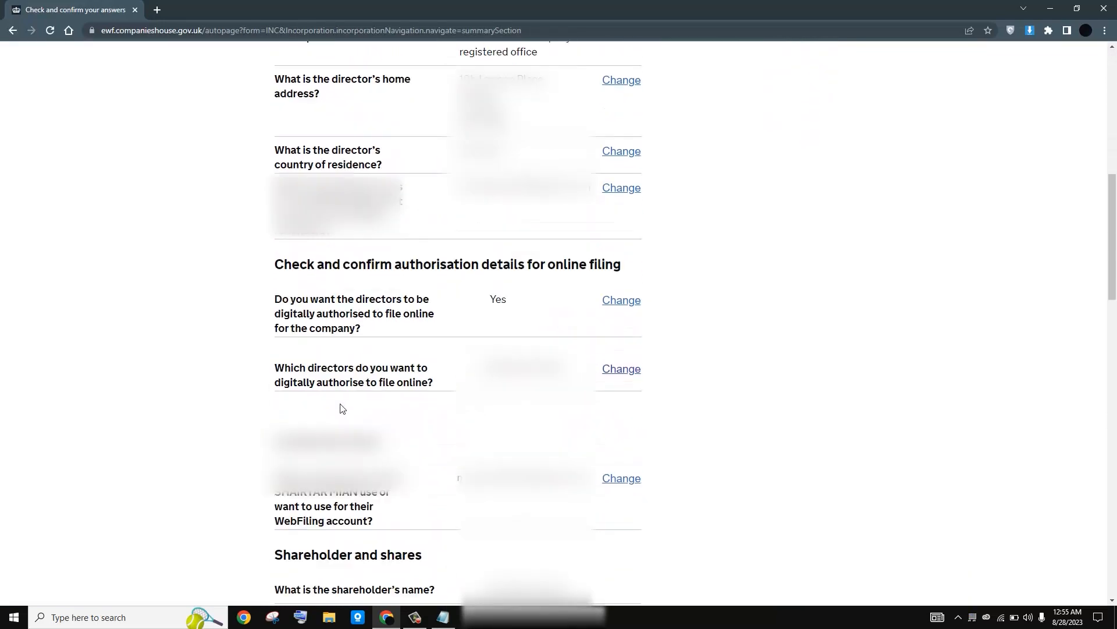
scroll(386, 576, down, 9)
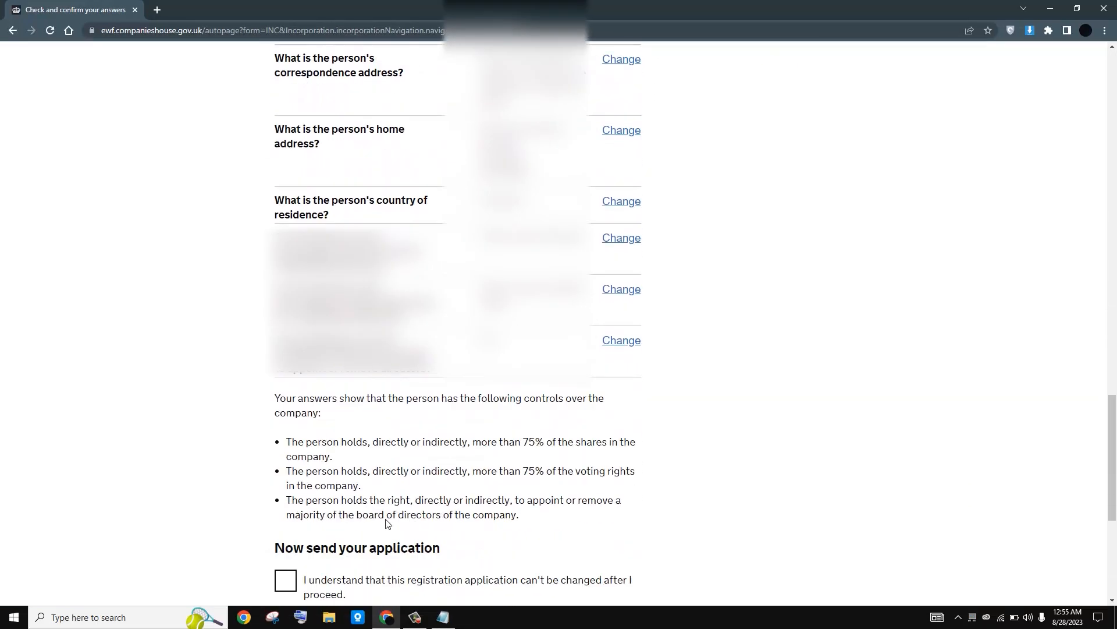
click(286, 245)
click(336, 303)
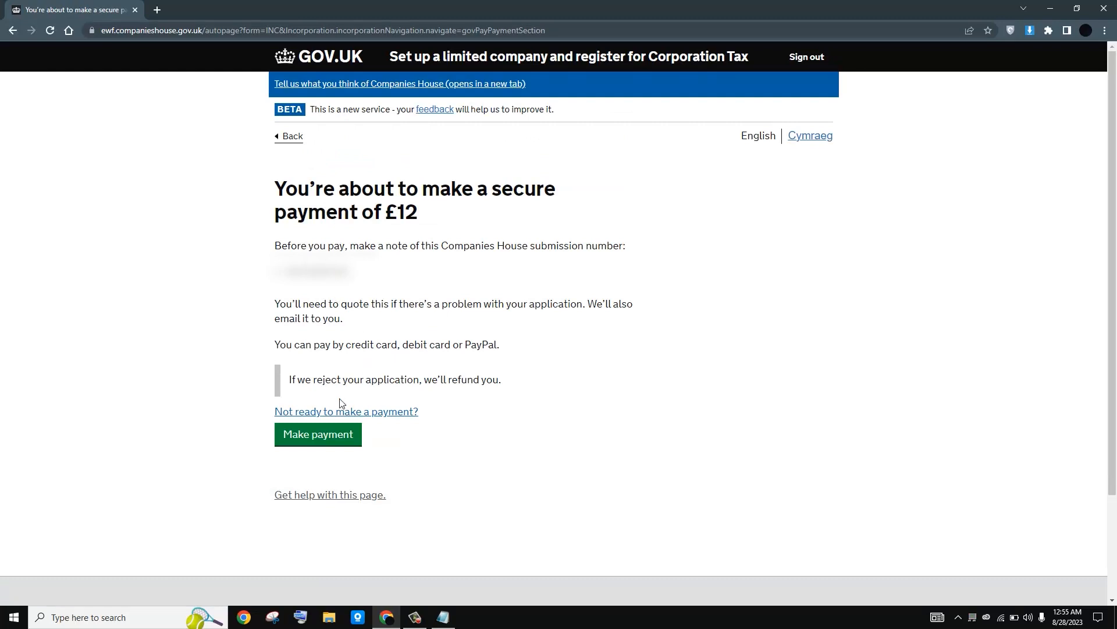
Step: Proceed to pay the £12 fee by credit or debit card
click(322, 438)
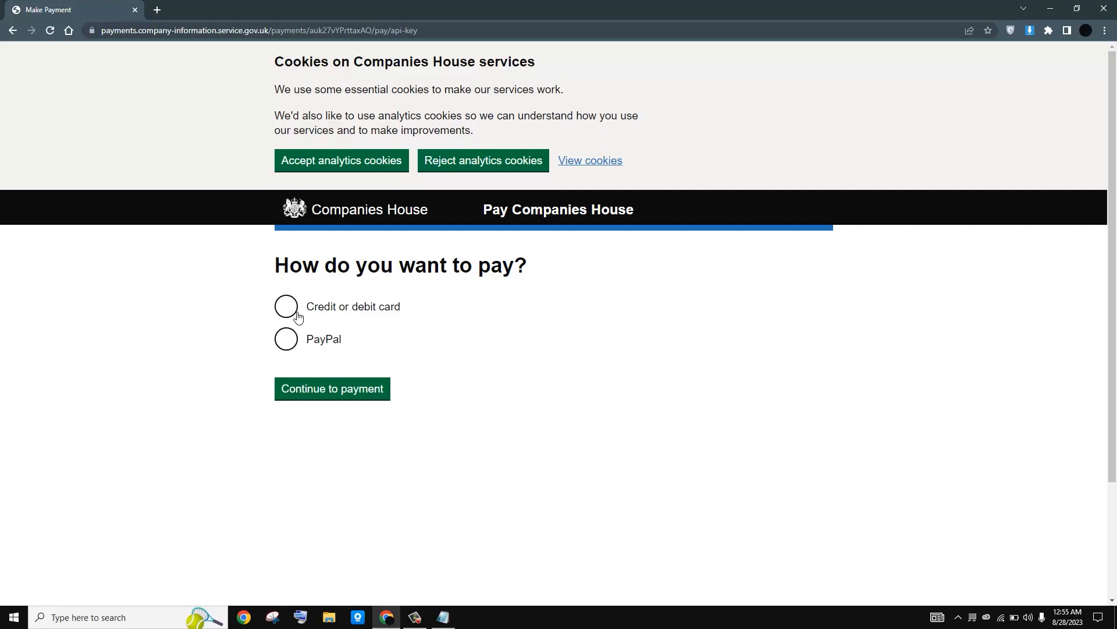
click(298, 316)
click(332, 388)
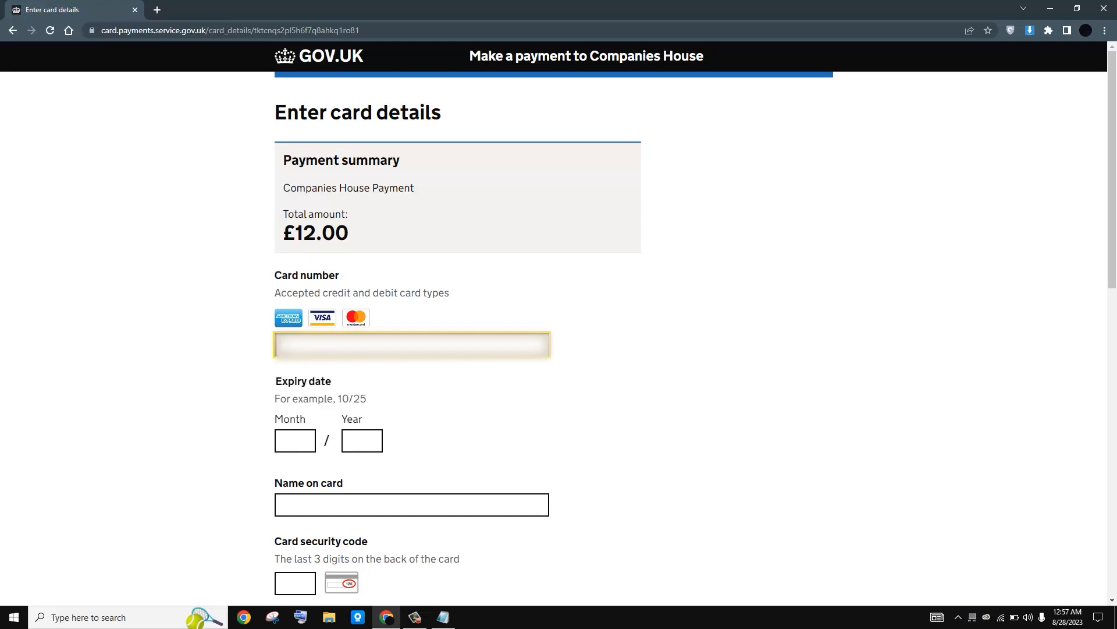
Step: Enter the card number, expiry month and year, and cardholder's name for the £12.00 payment
text(****)
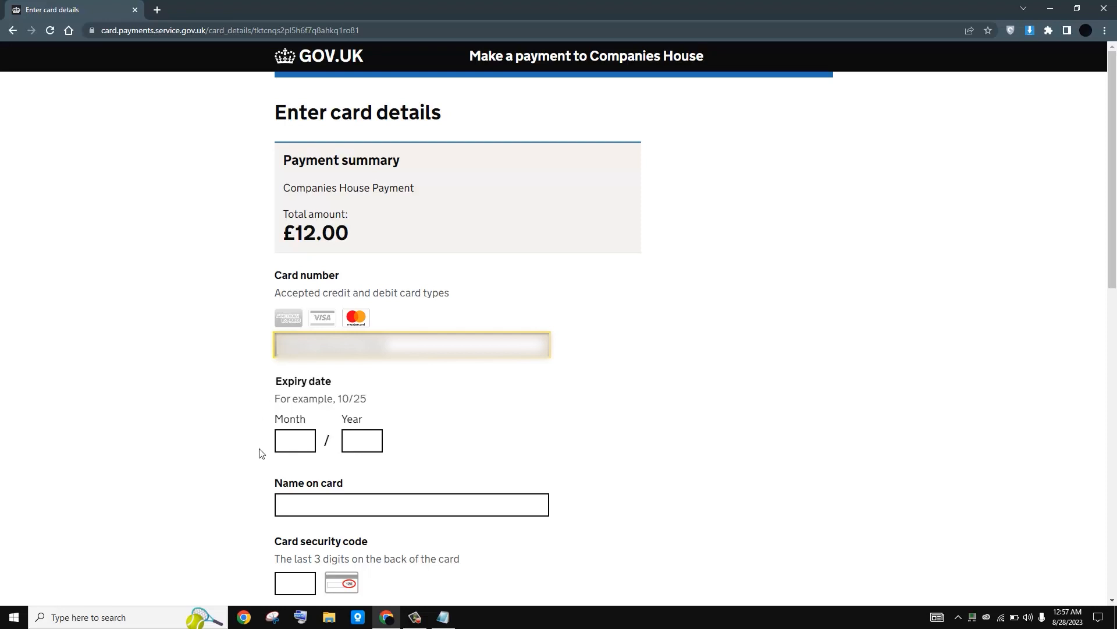
click(291, 447)
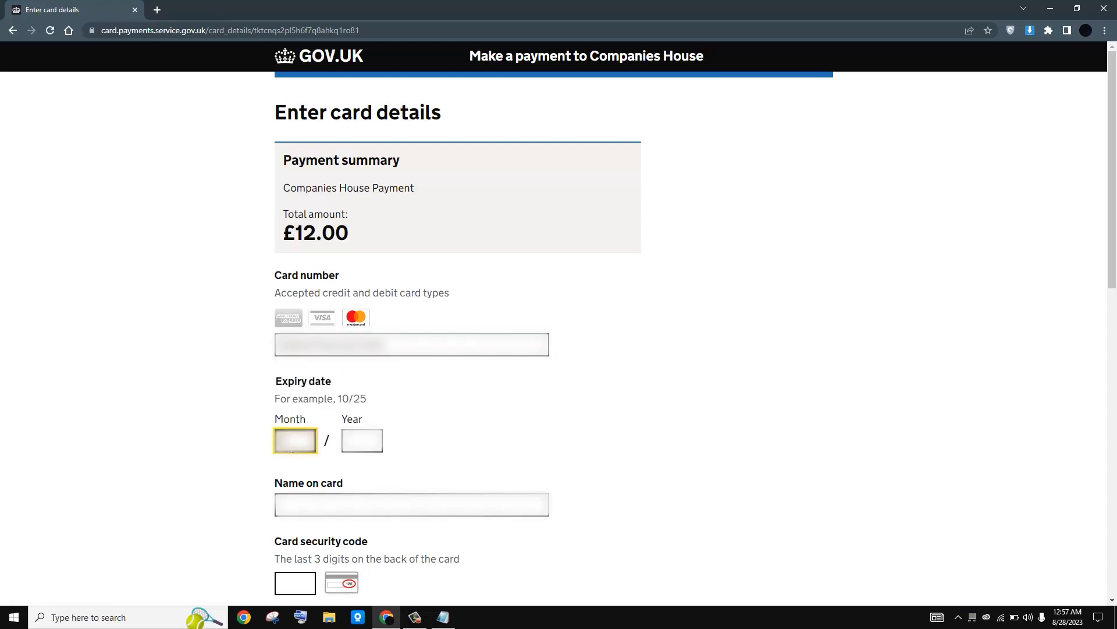
key(Tab)
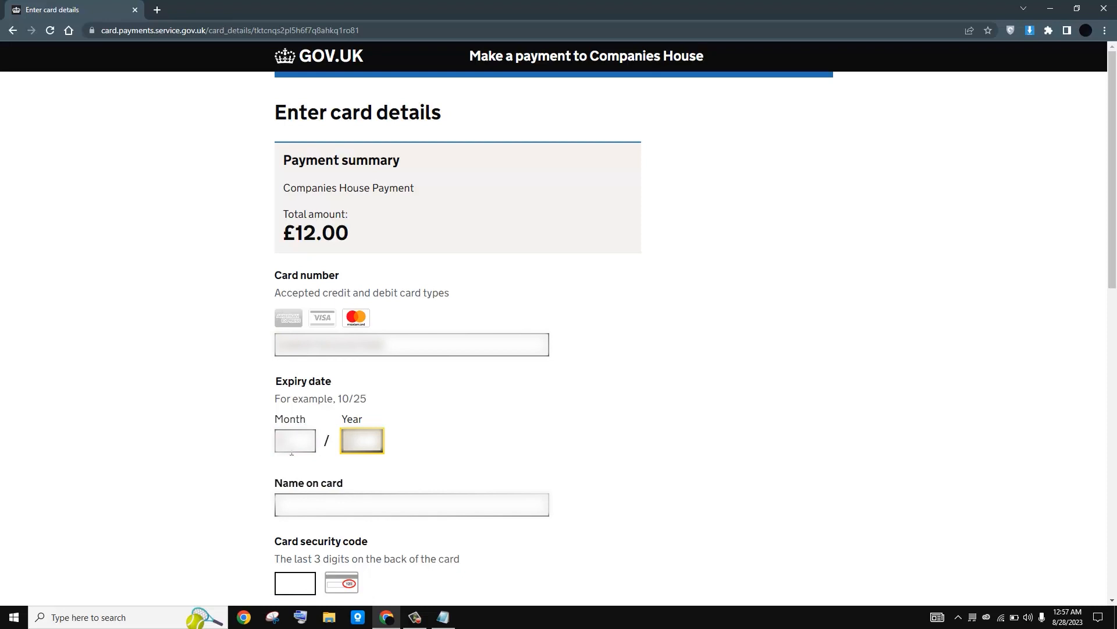
click(297, 514)
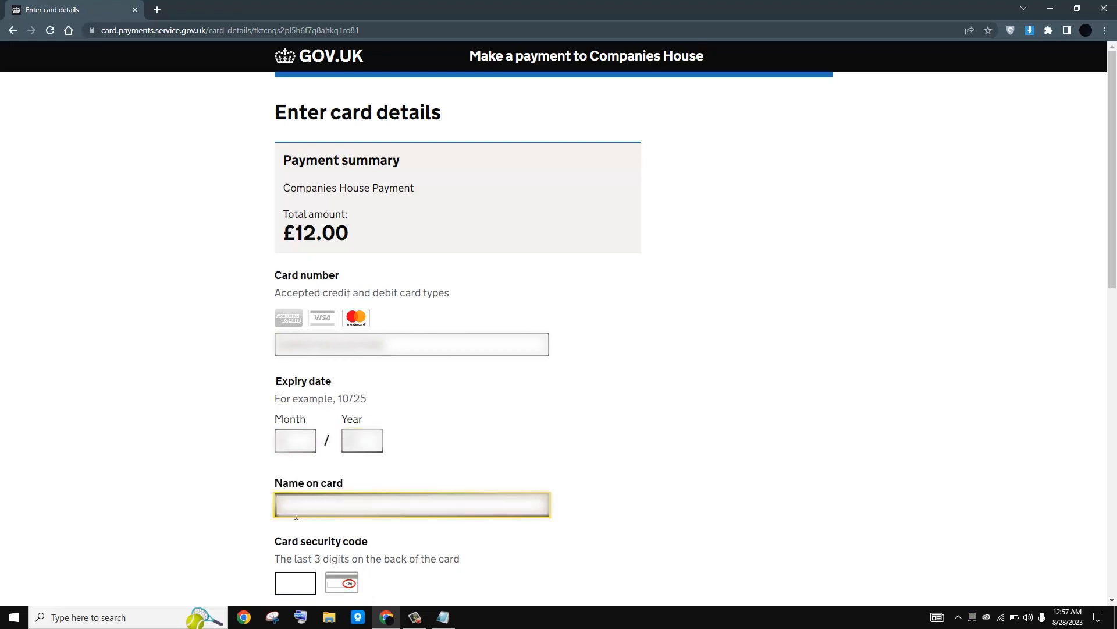
text(**************)
scroll(296, 516, down, 4)
key(Tab)
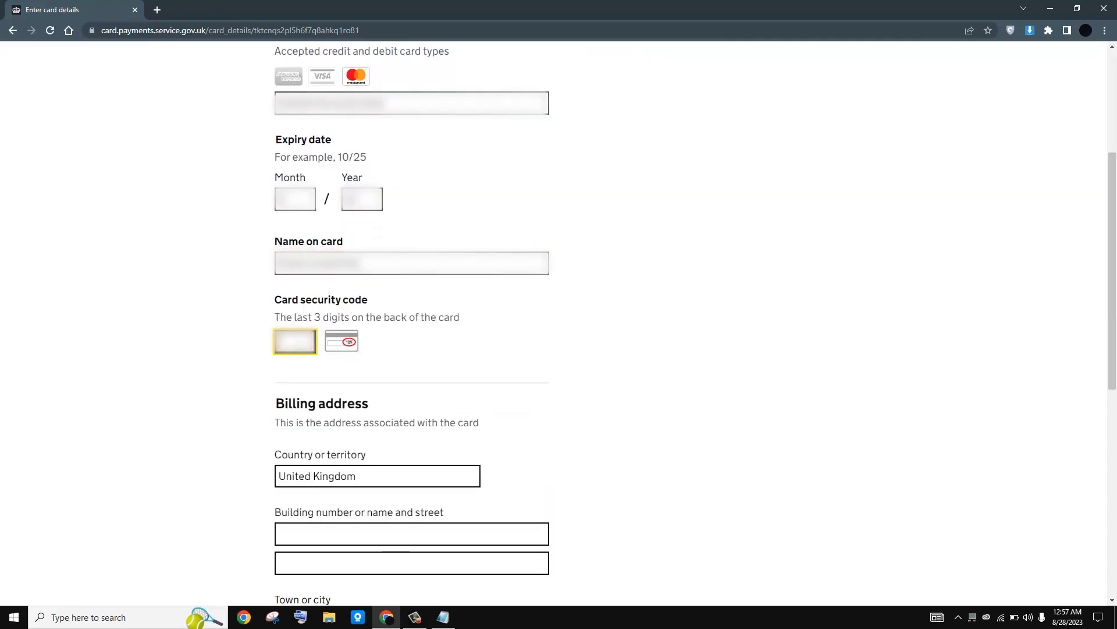
scroll(364, 341, down, 3)
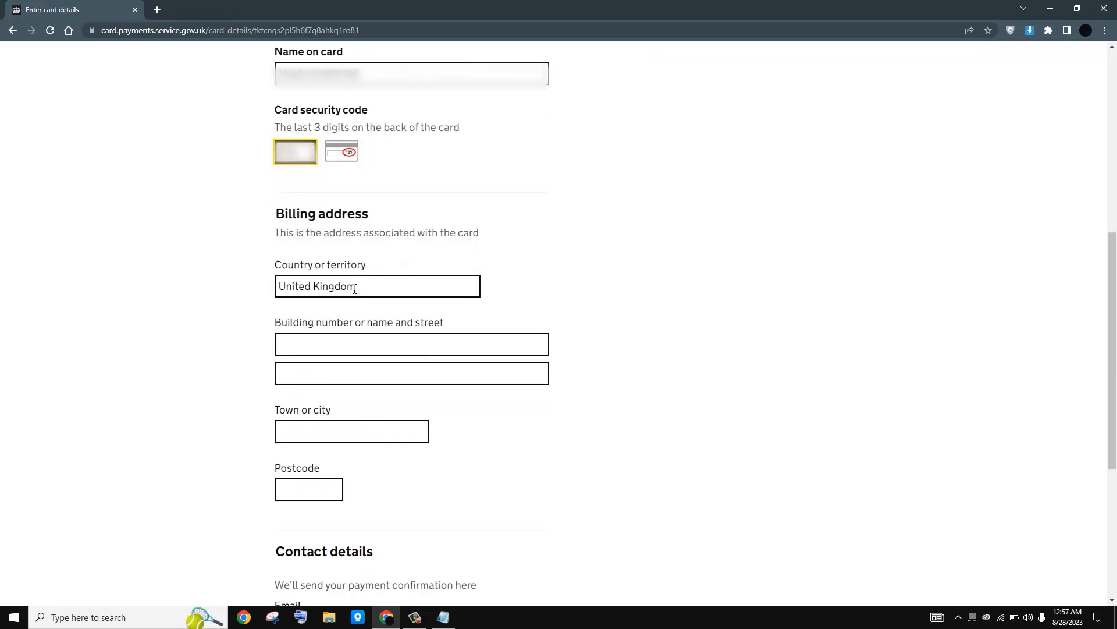
Step: Fill in the billing address: both street lines, town or city, and postcode
click(337, 349)
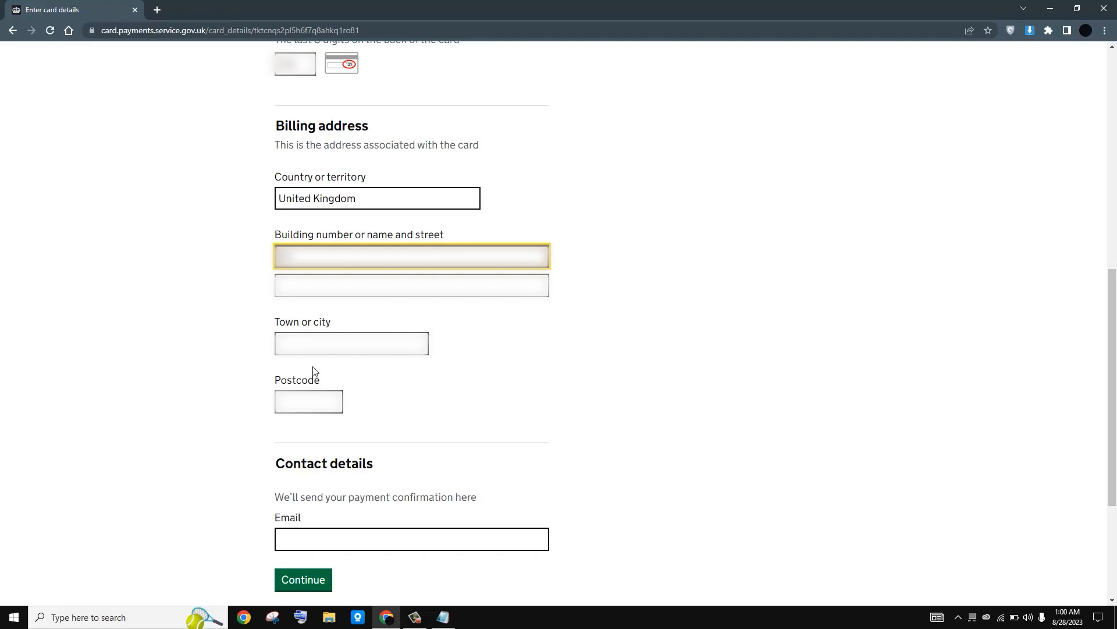
text(???????????)
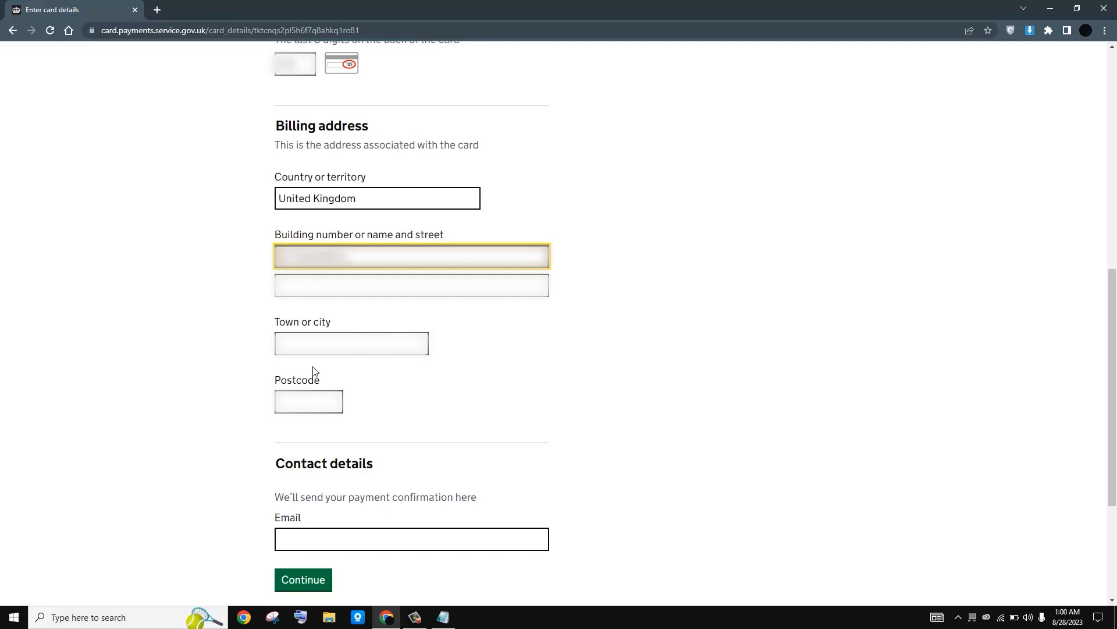
text(?????????????)
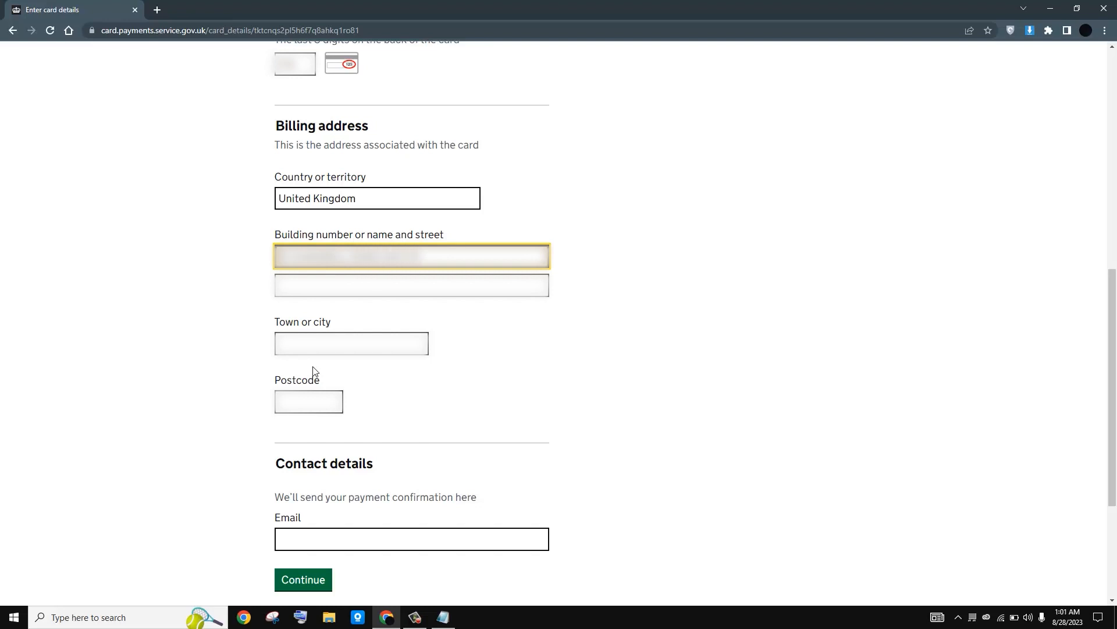
click(316, 363)
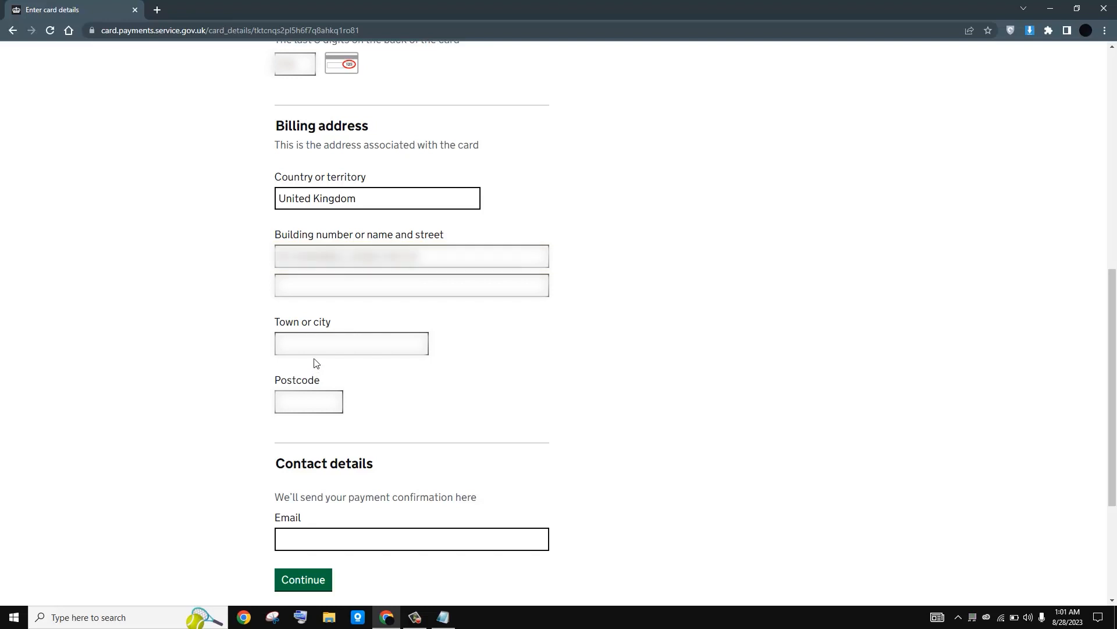
click(326, 294)
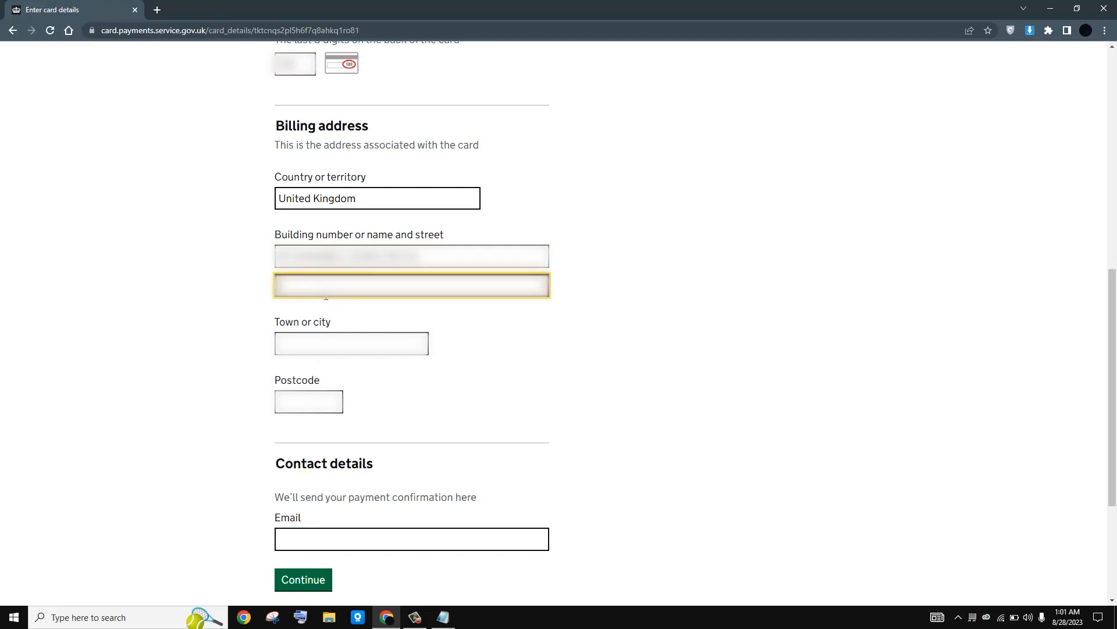
text(????????)
click(321, 327)
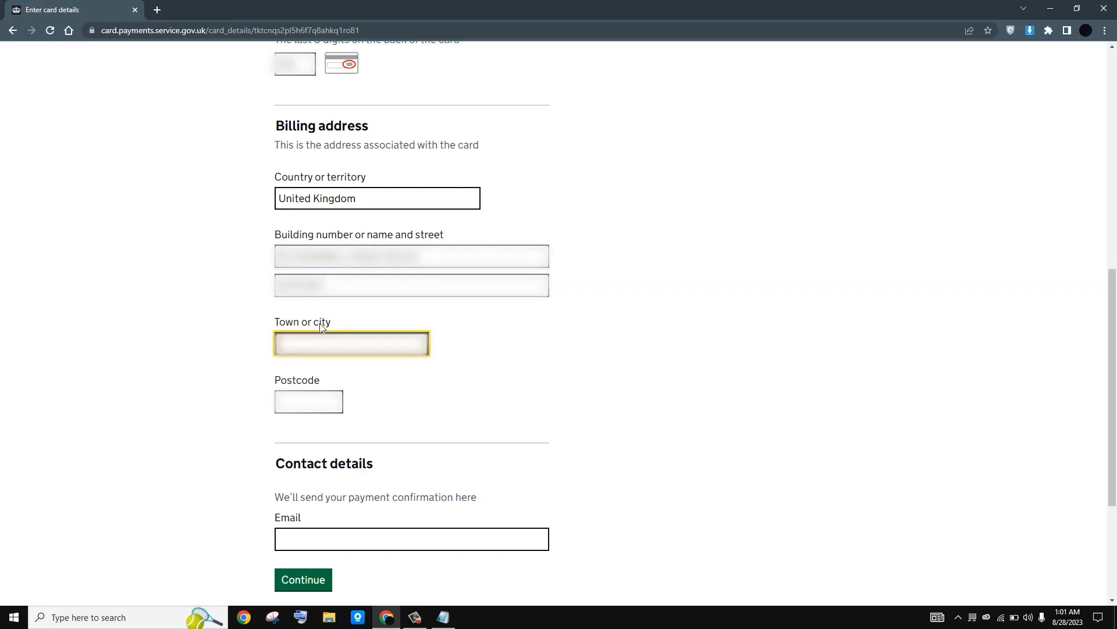
text(??????)
click(308, 402)
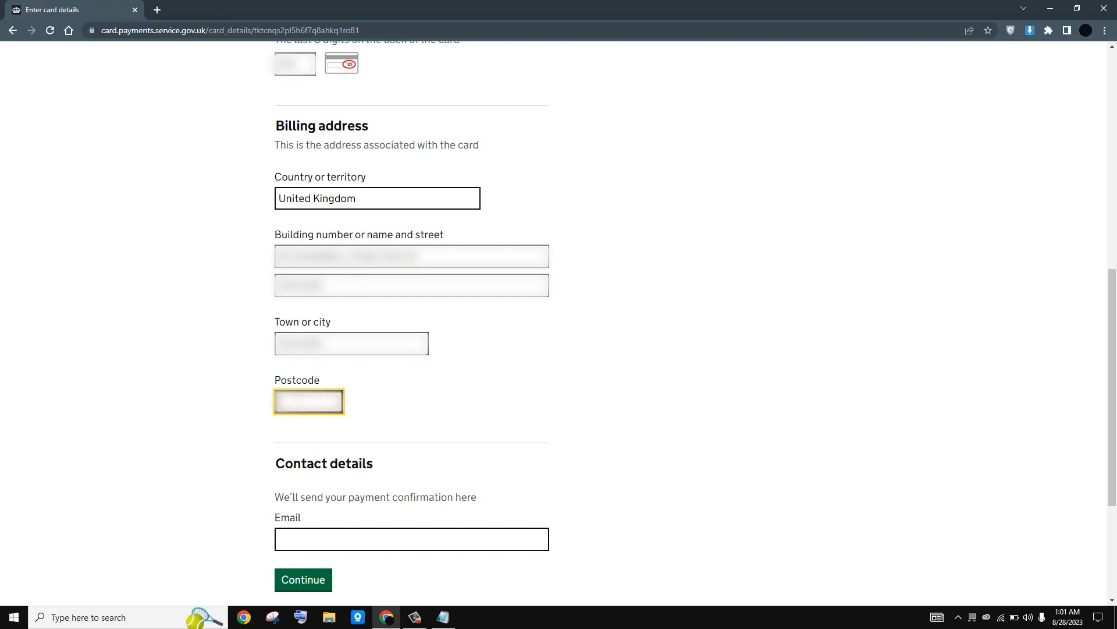
text(?????)
Step: Enter the confirmation e-mail address, fixing typos, and submit the card details
scroll(324, 458, down, 2)
click(324, 458)
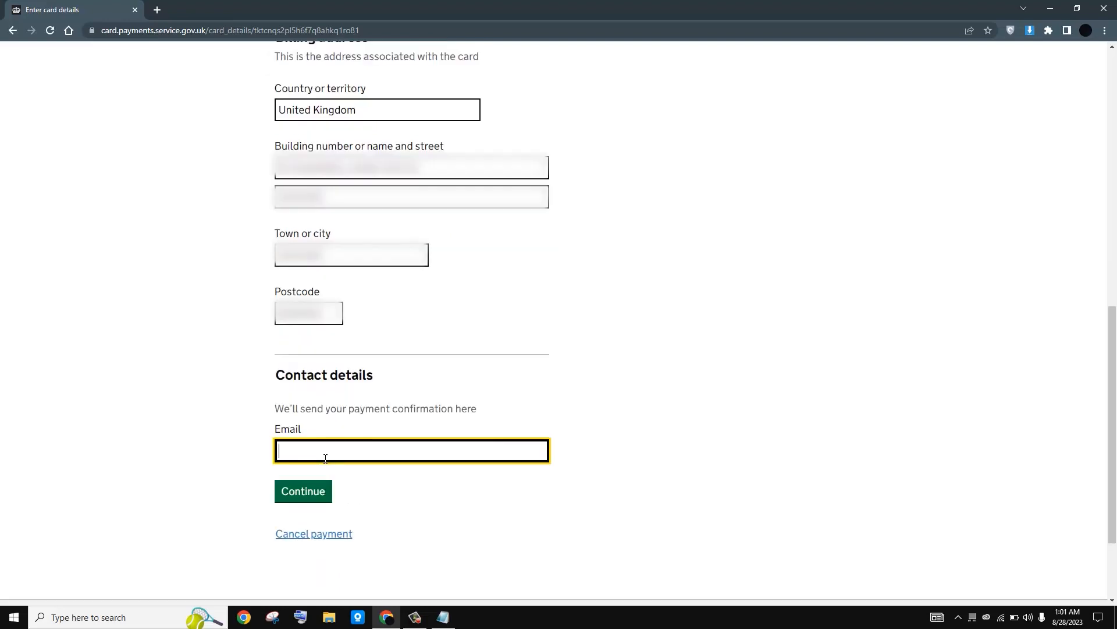
text(?????)
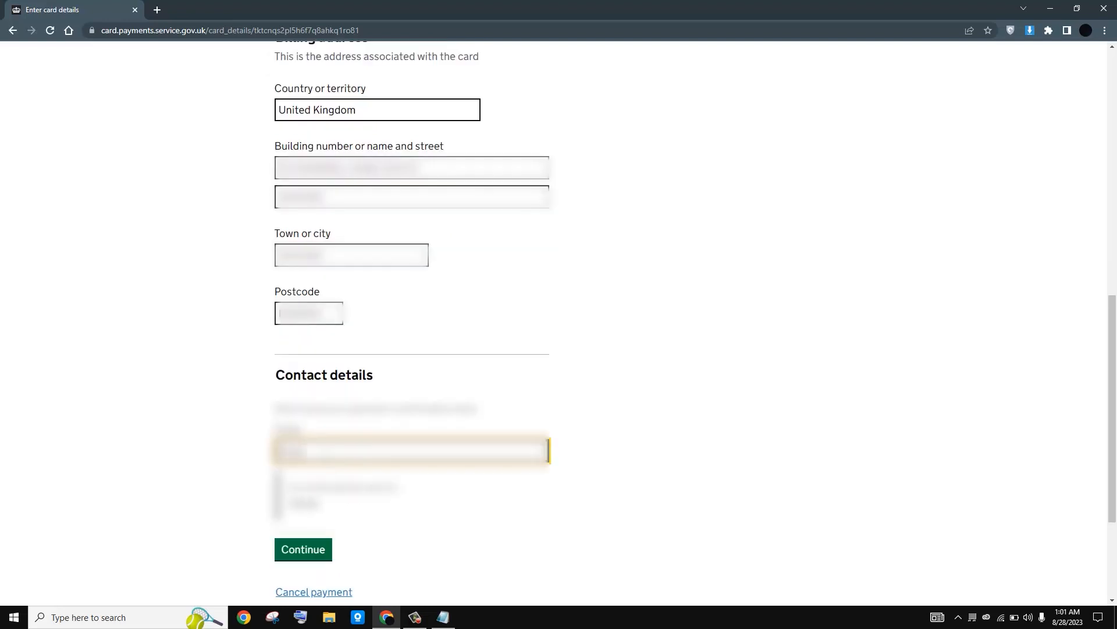
key(BackSpace)
key(BackSpace)
key(BackSpace)
text(????????????)
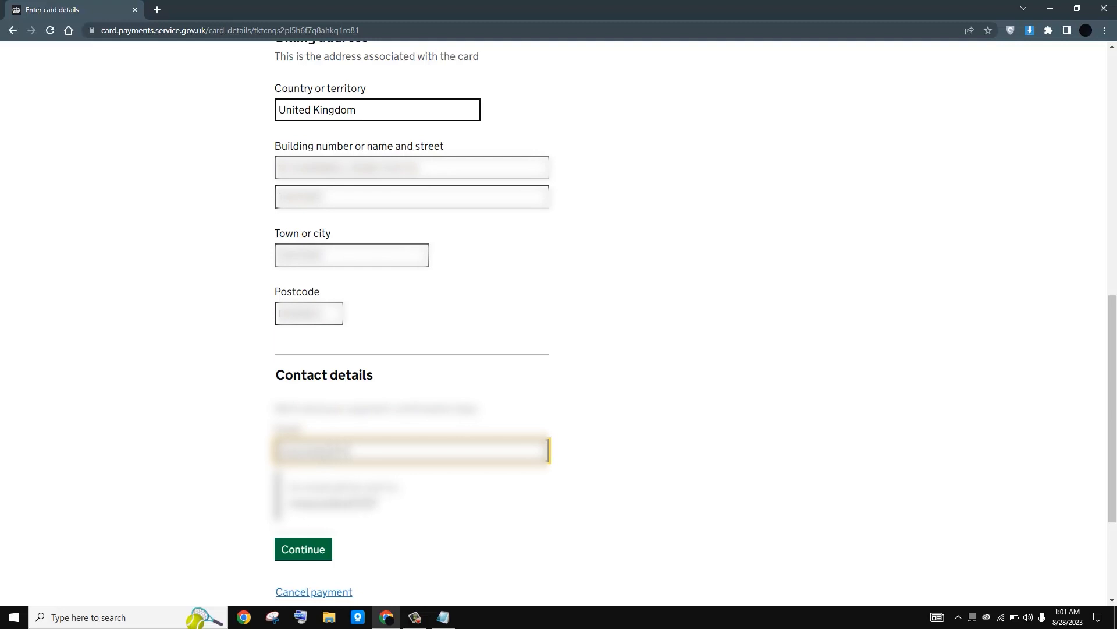
text(??)
key(BackSpace)
key(BackSpace)
text(@gmai)
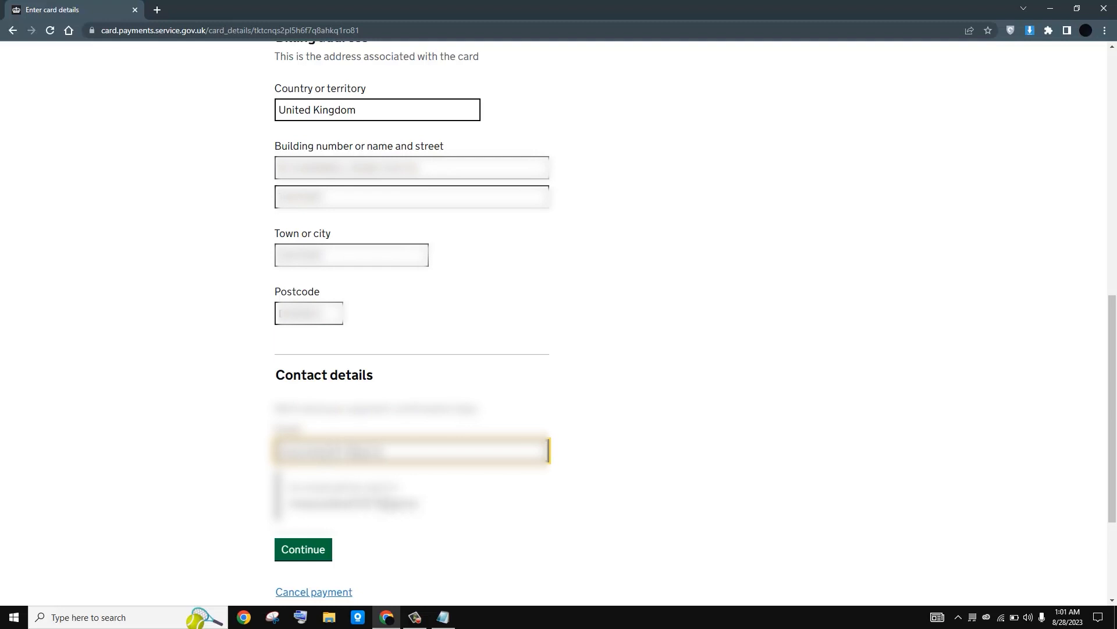
text(l.com)
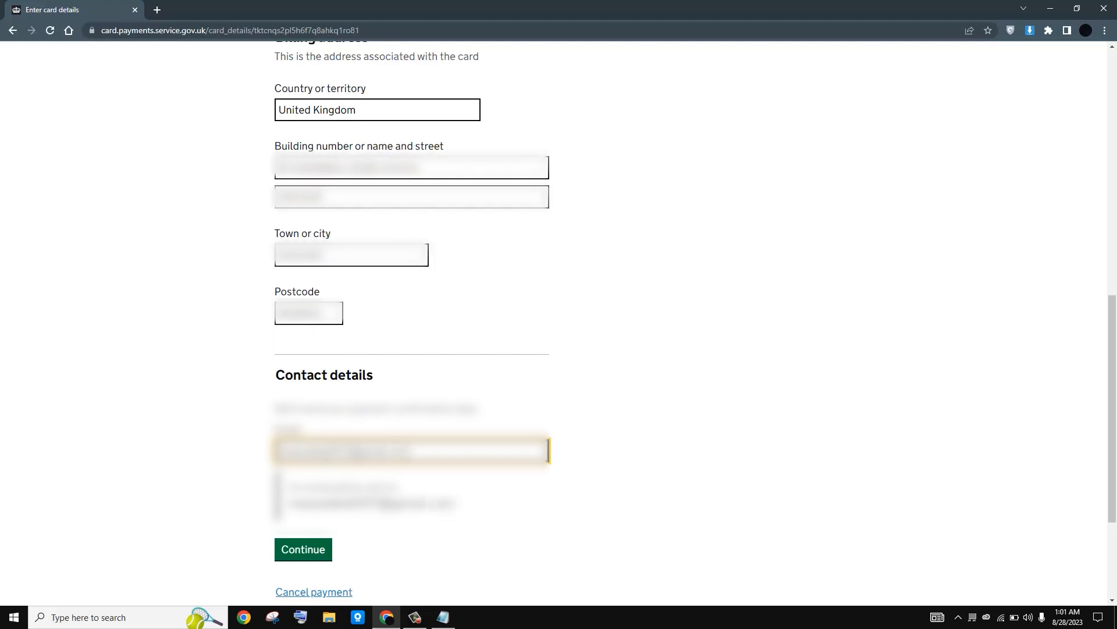
scroll(302, 355, down, 3)
click(298, 366)
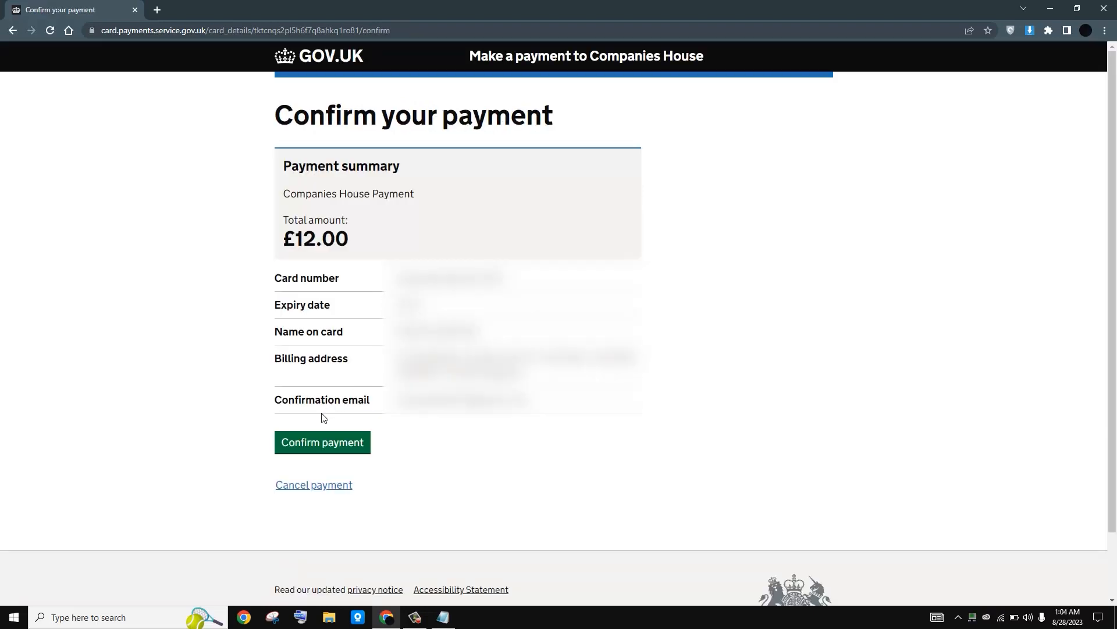
Step: Confirm the £12.00 payment and continue from Application submitted to the registration overview
click(291, 442)
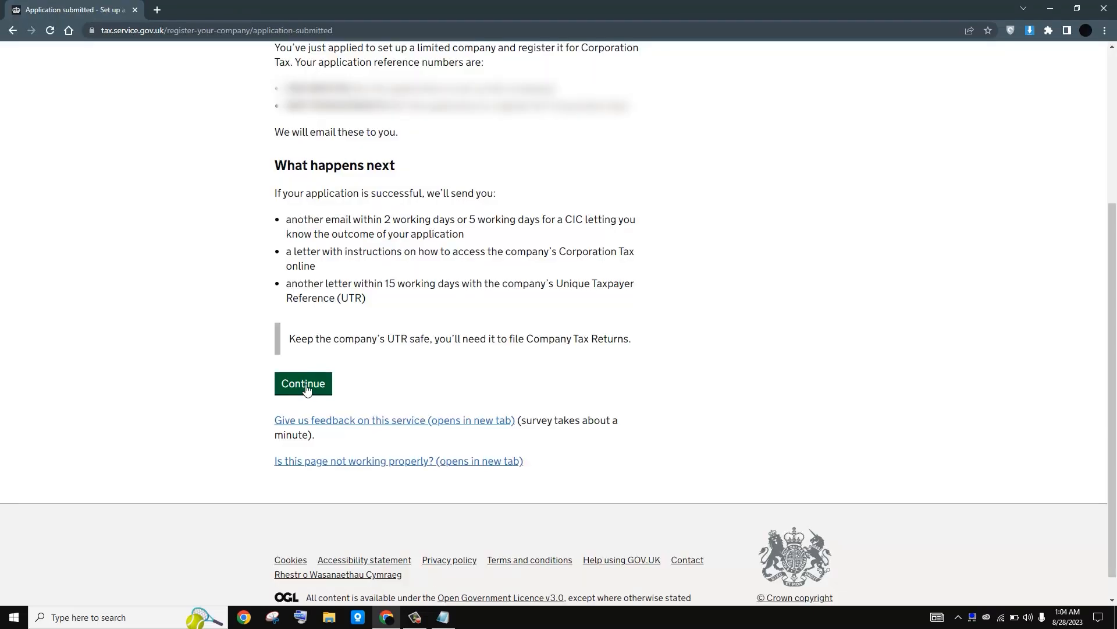
scroll(306, 389, up, 3)
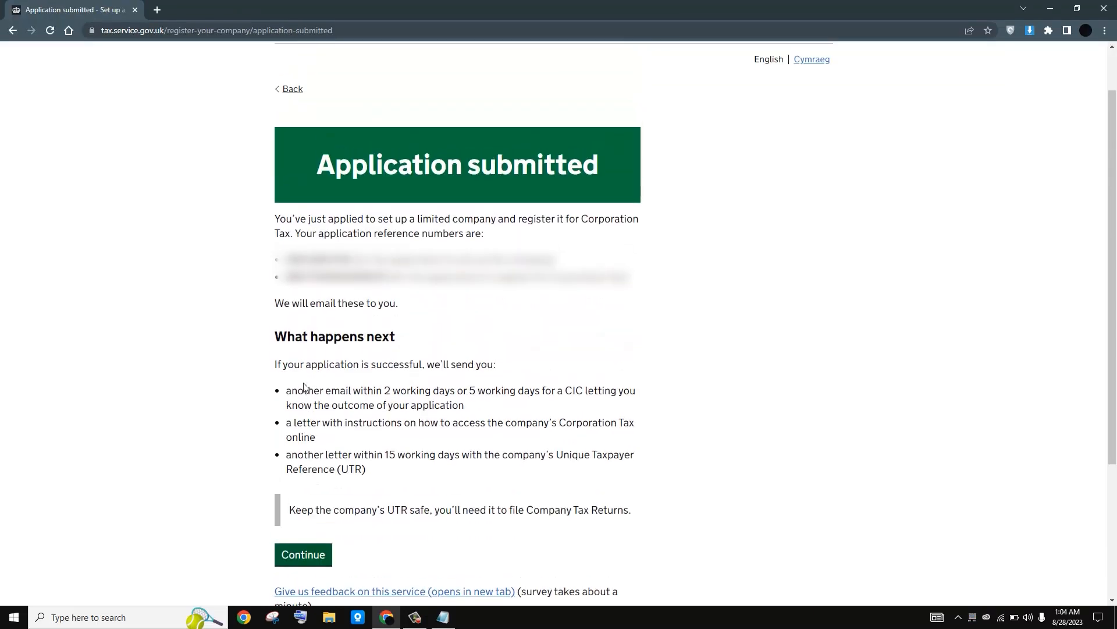
scroll(396, 332, down, 3)
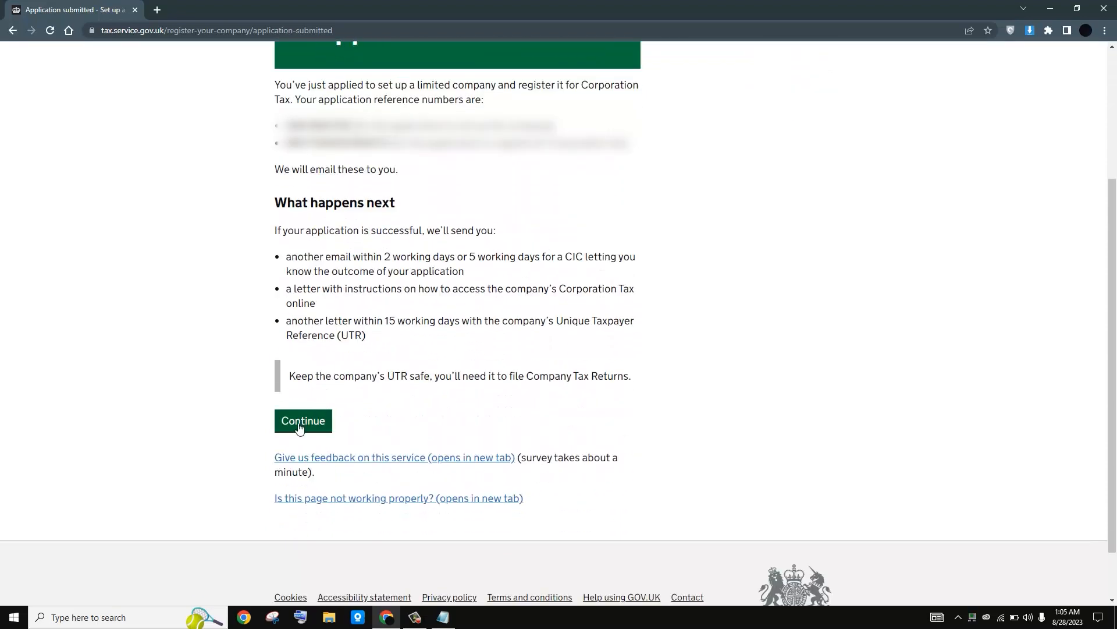
click(302, 419)
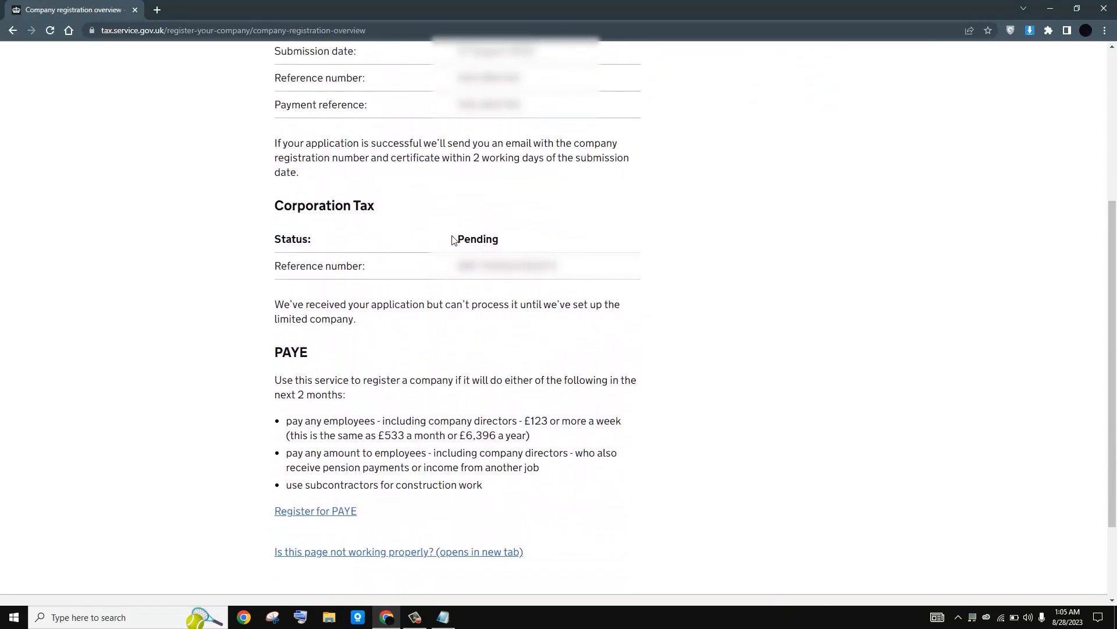